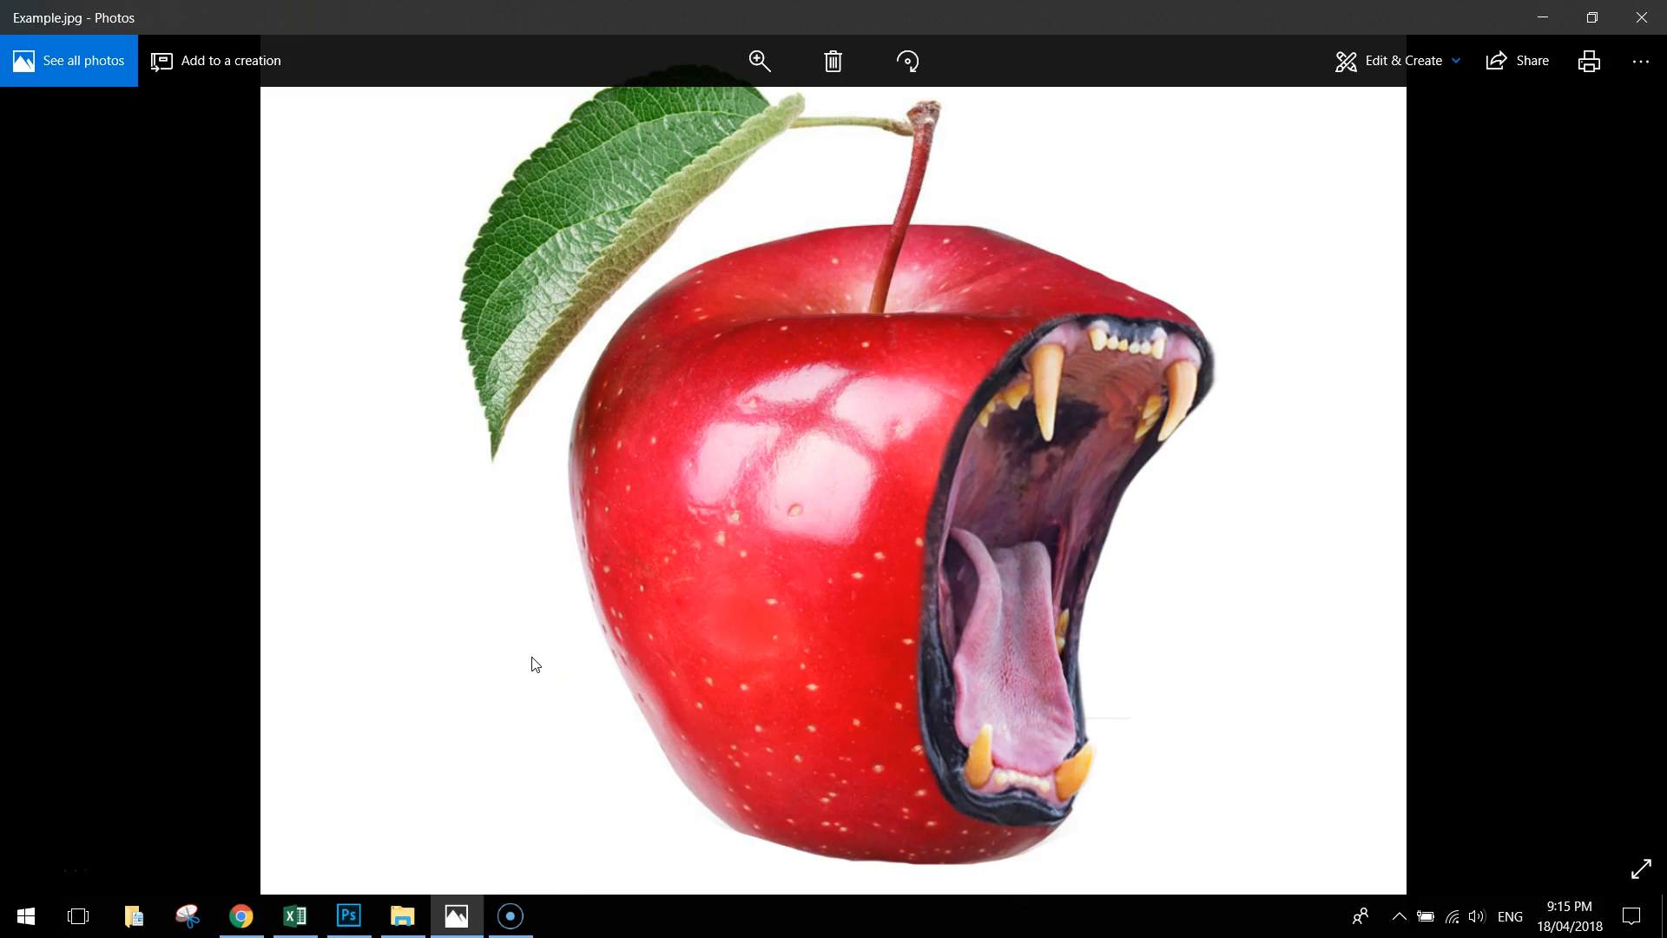
Step: Switch to Photoshop and look over the Apple.jpg and Tiger.jpg images, finishing on Tiger.jpg
click(348, 910)
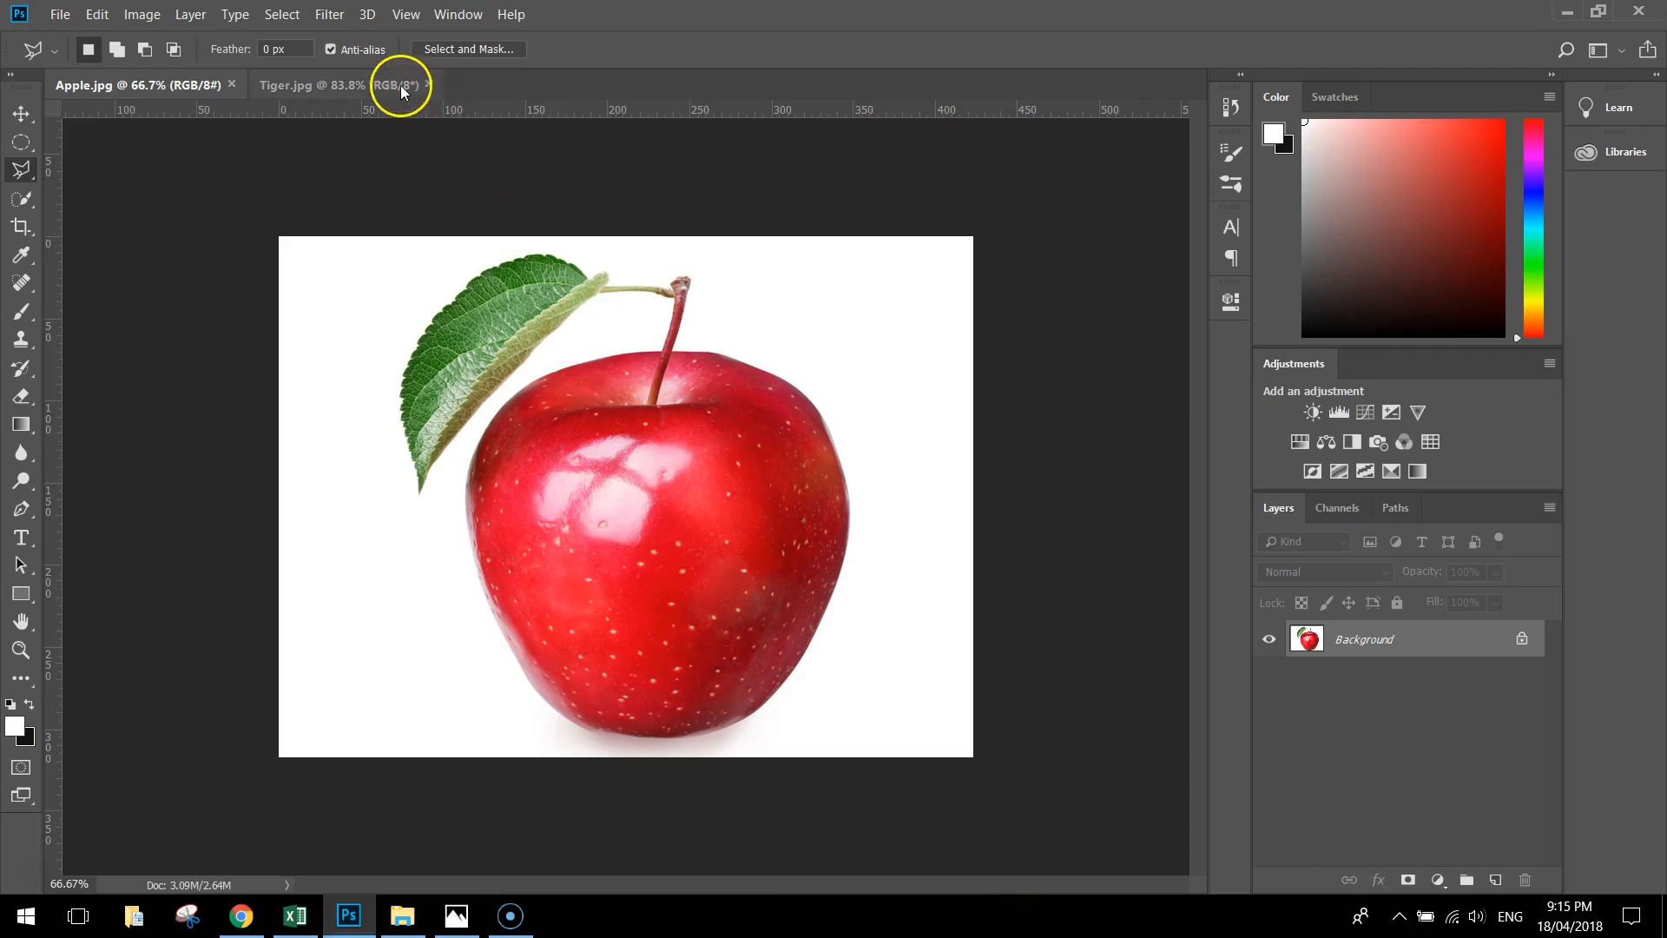
click(356, 81)
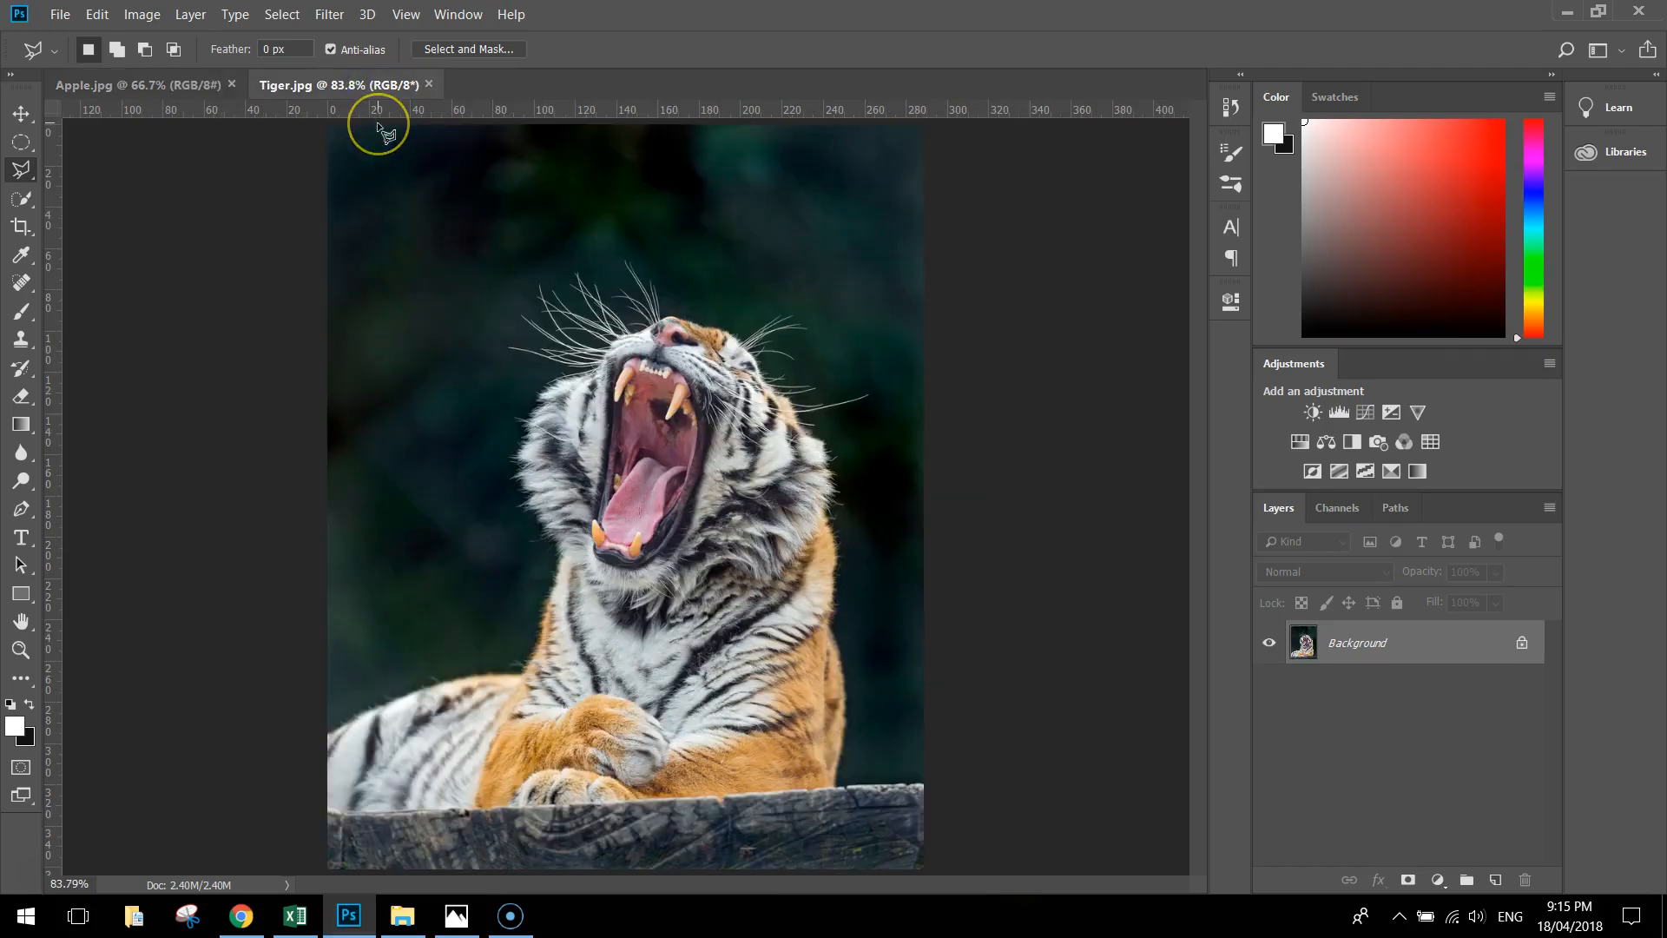
click(179, 81)
click(299, 81)
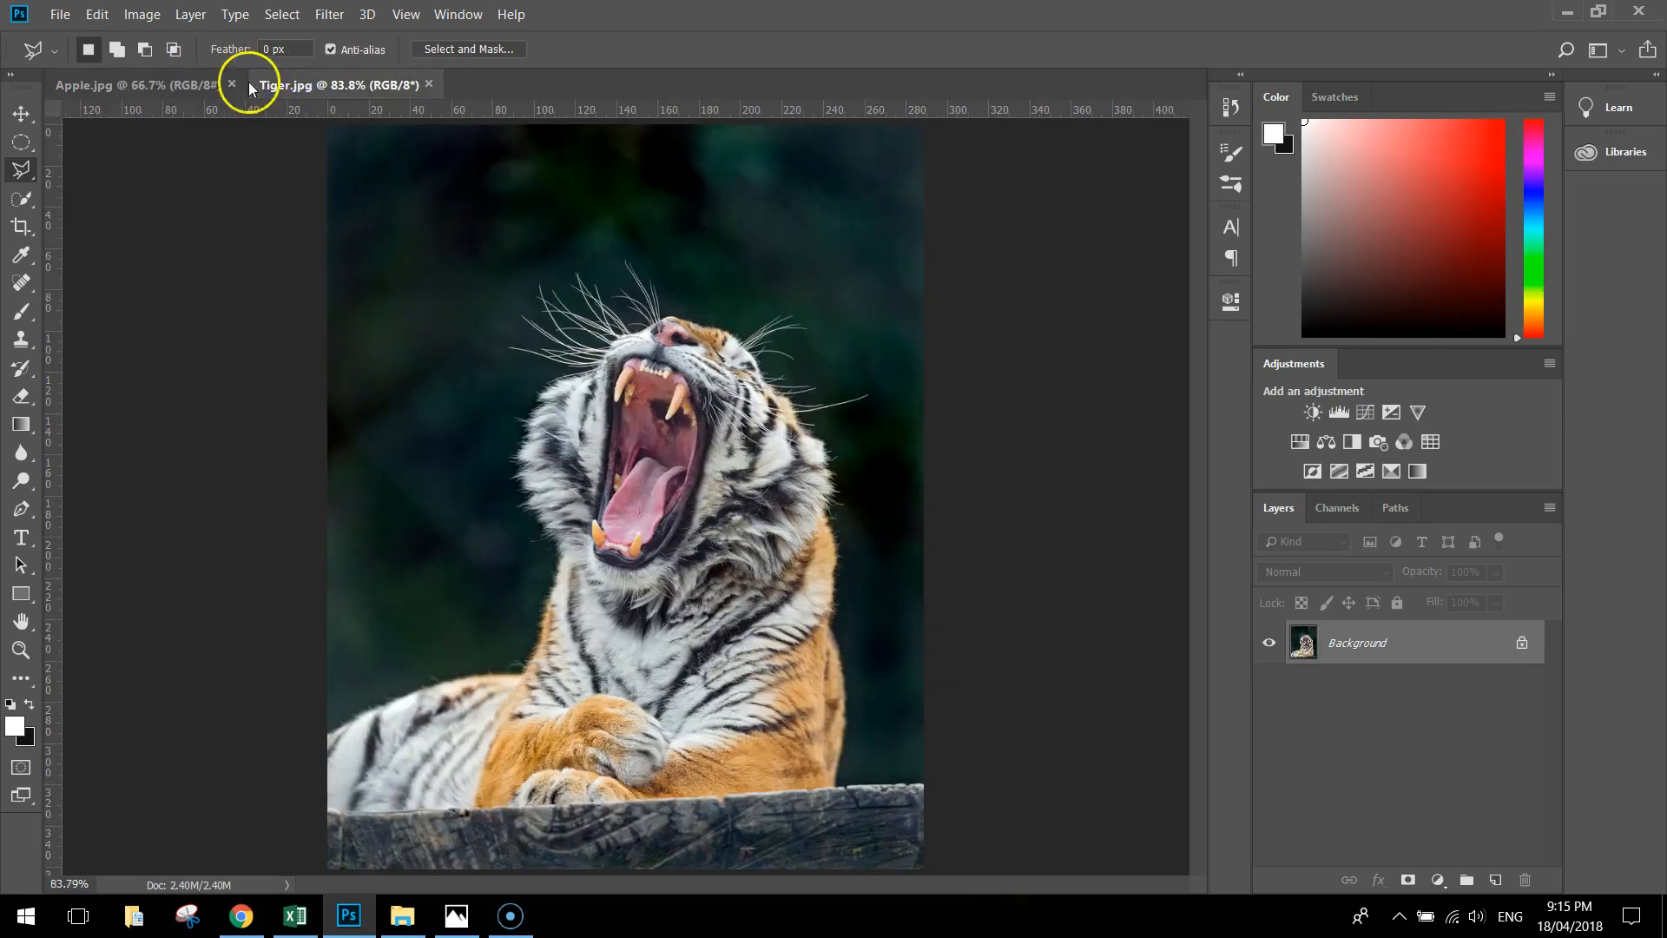
click(199, 81)
click(275, 87)
Step: Examine the tiger's open mouth and the dark lip around it up close
scroll(657, 450, up, 3)
scroll(657, 445, down, 4)
scroll(657, 445, up, 2)
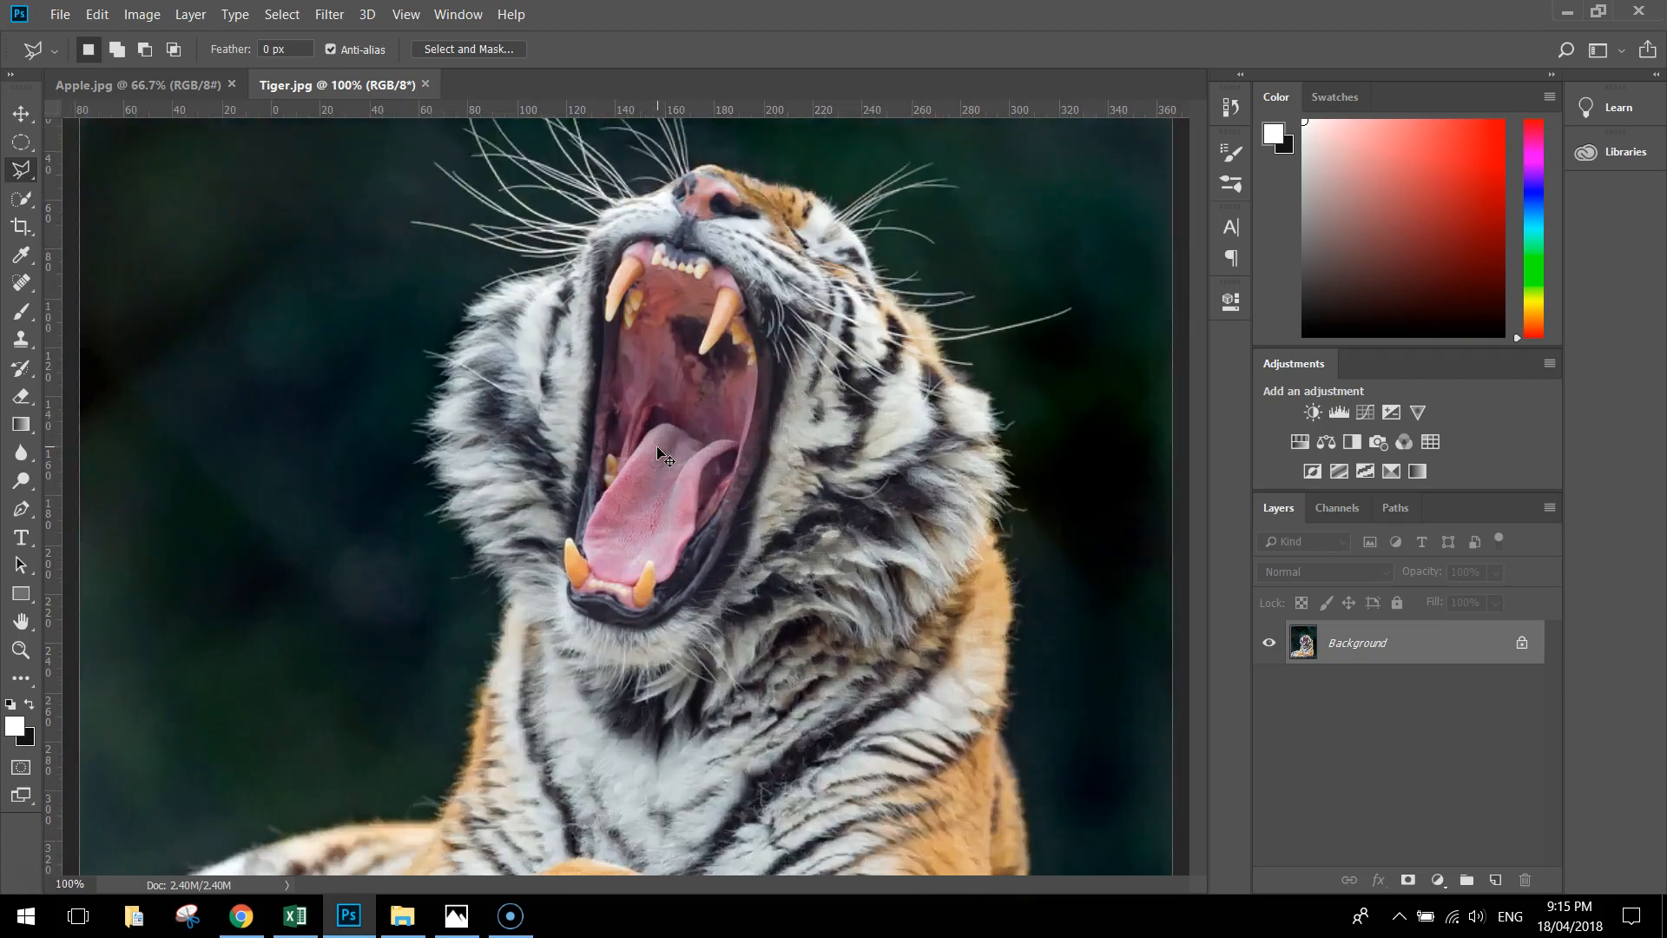
scroll(656, 446, up, 2)
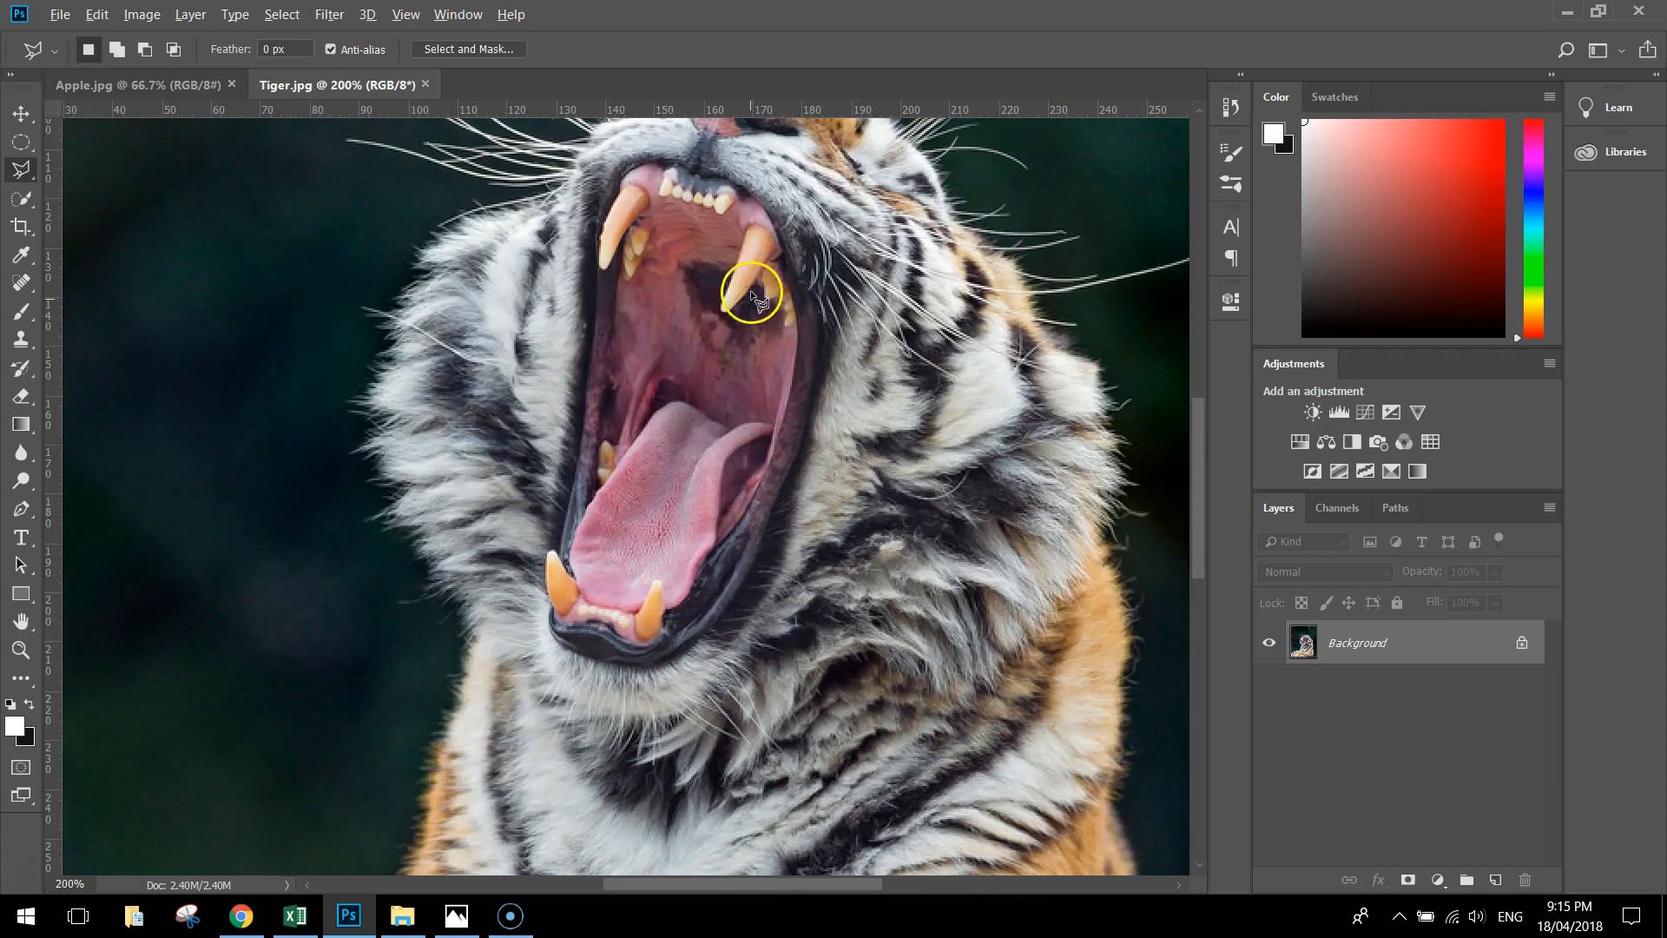
scroll(752, 300, down, 3)
scroll(739, 224, up, 4)
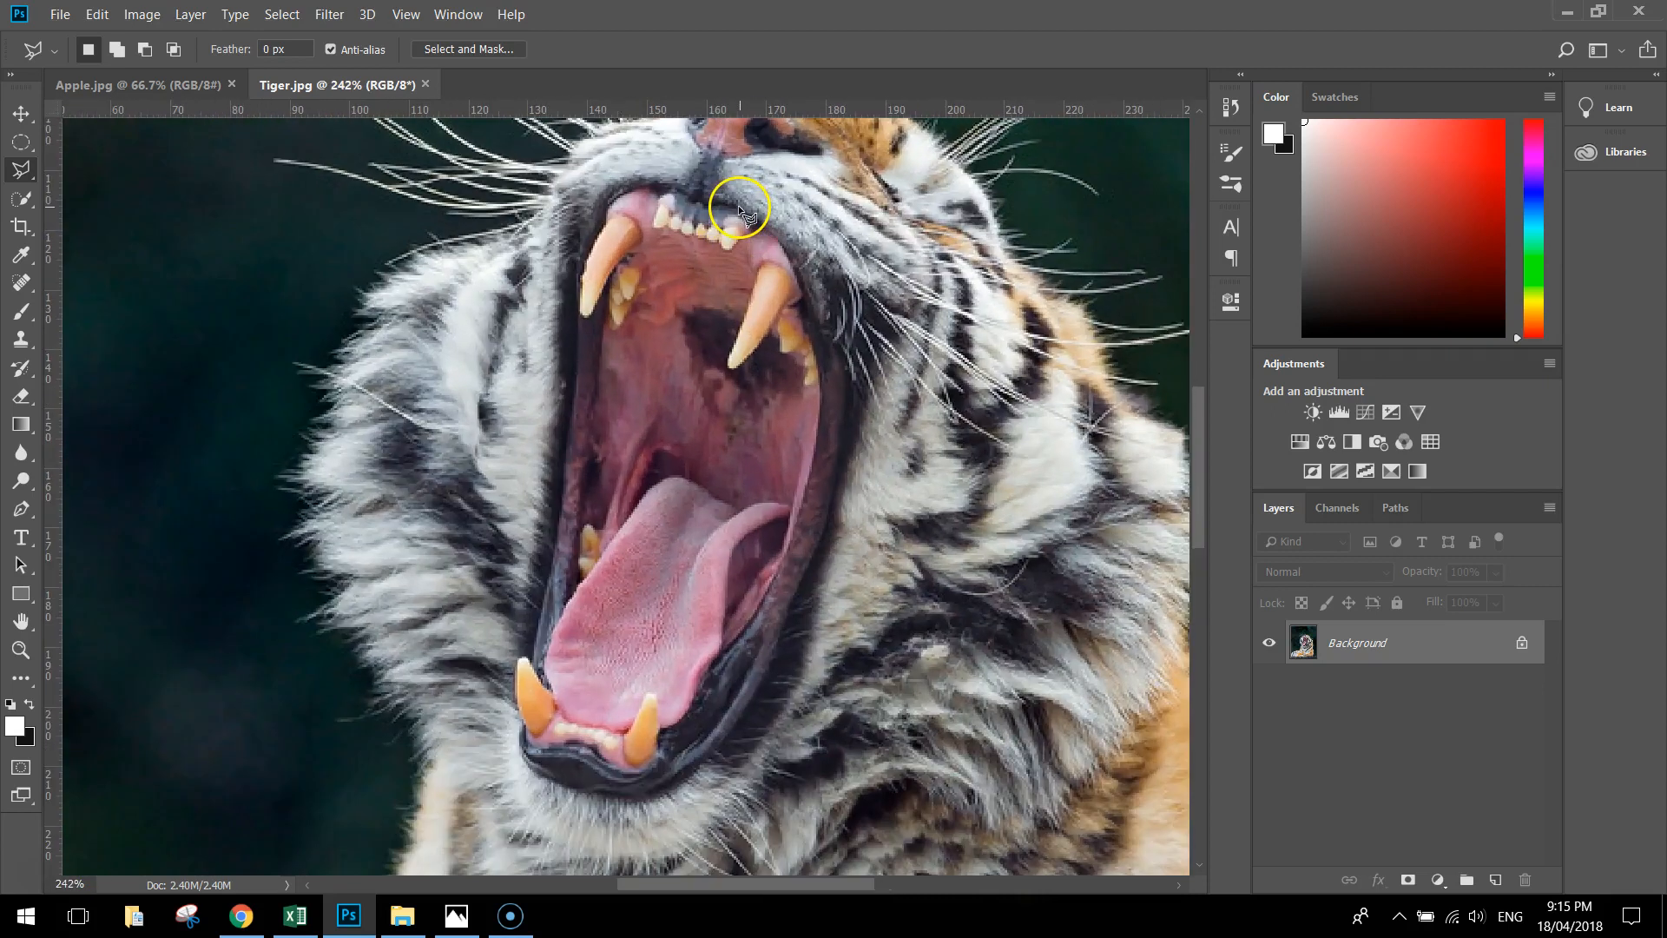
scroll(740, 210, up, 1)
scroll(746, 216, down, 1)
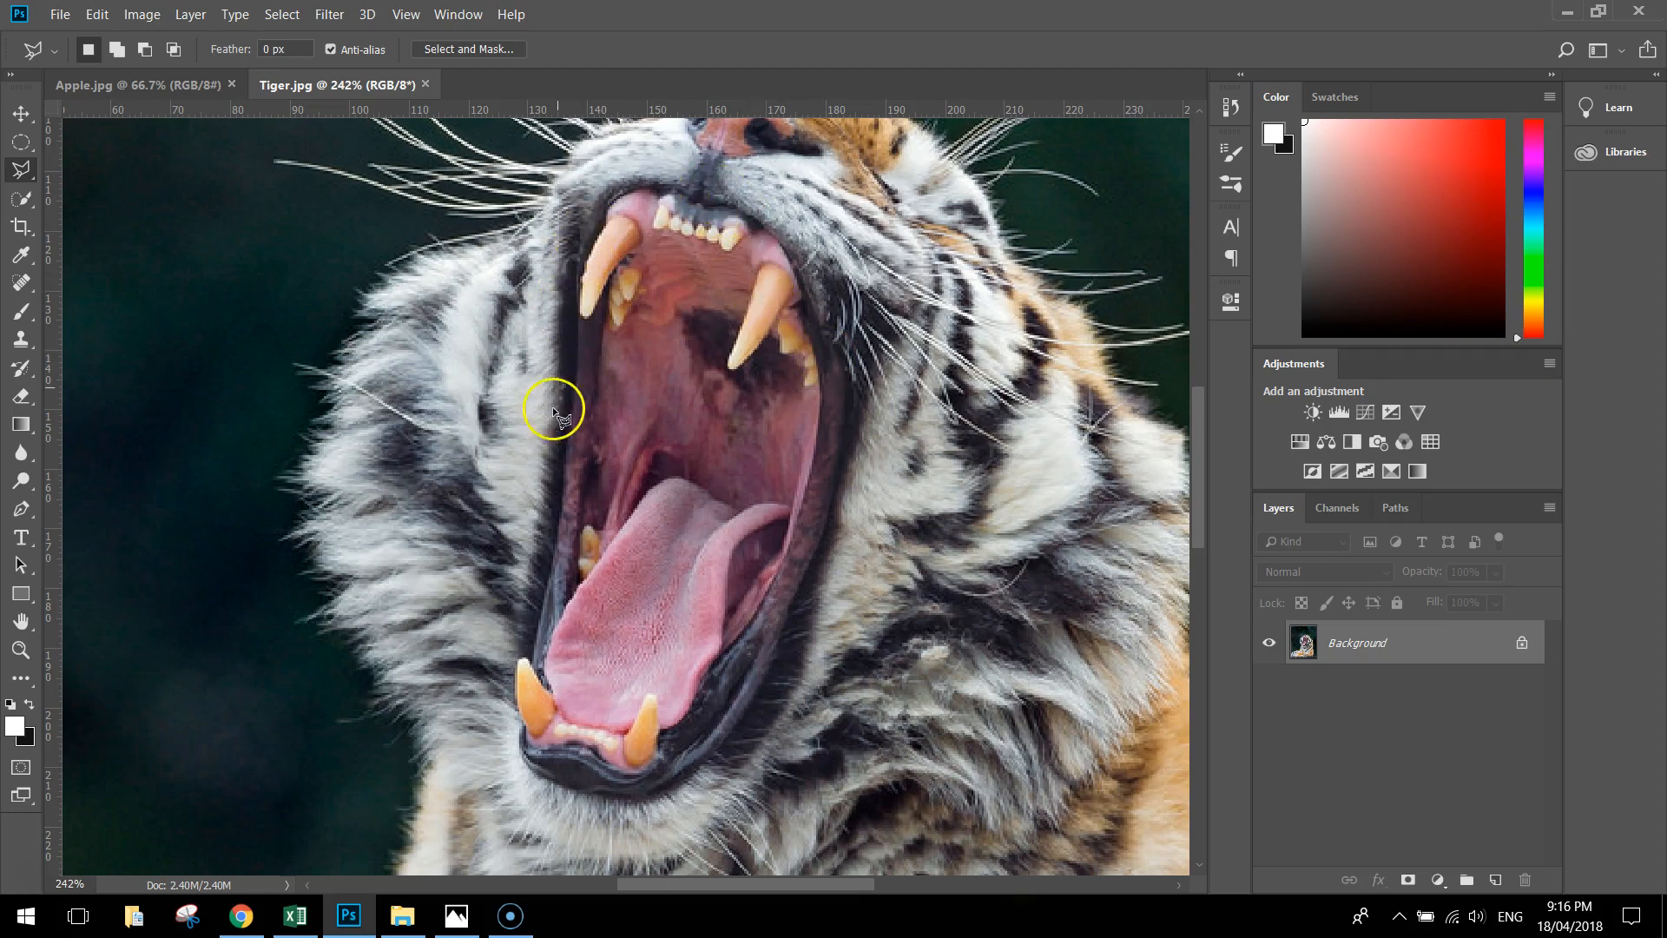
click(23, 199)
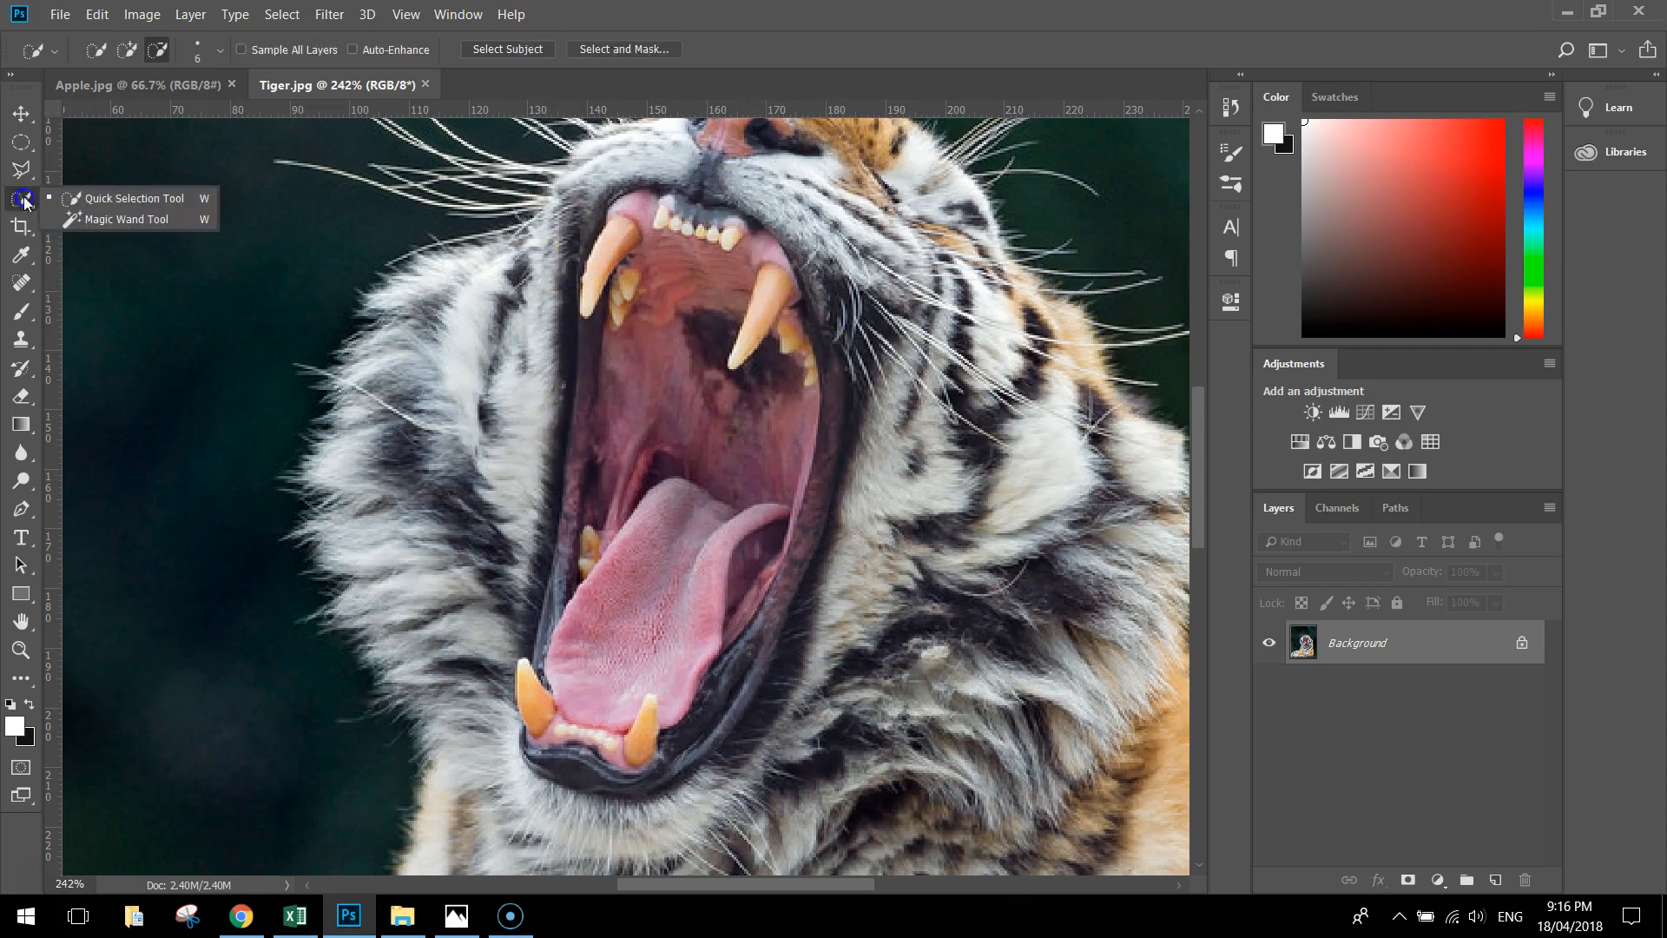
click(163, 202)
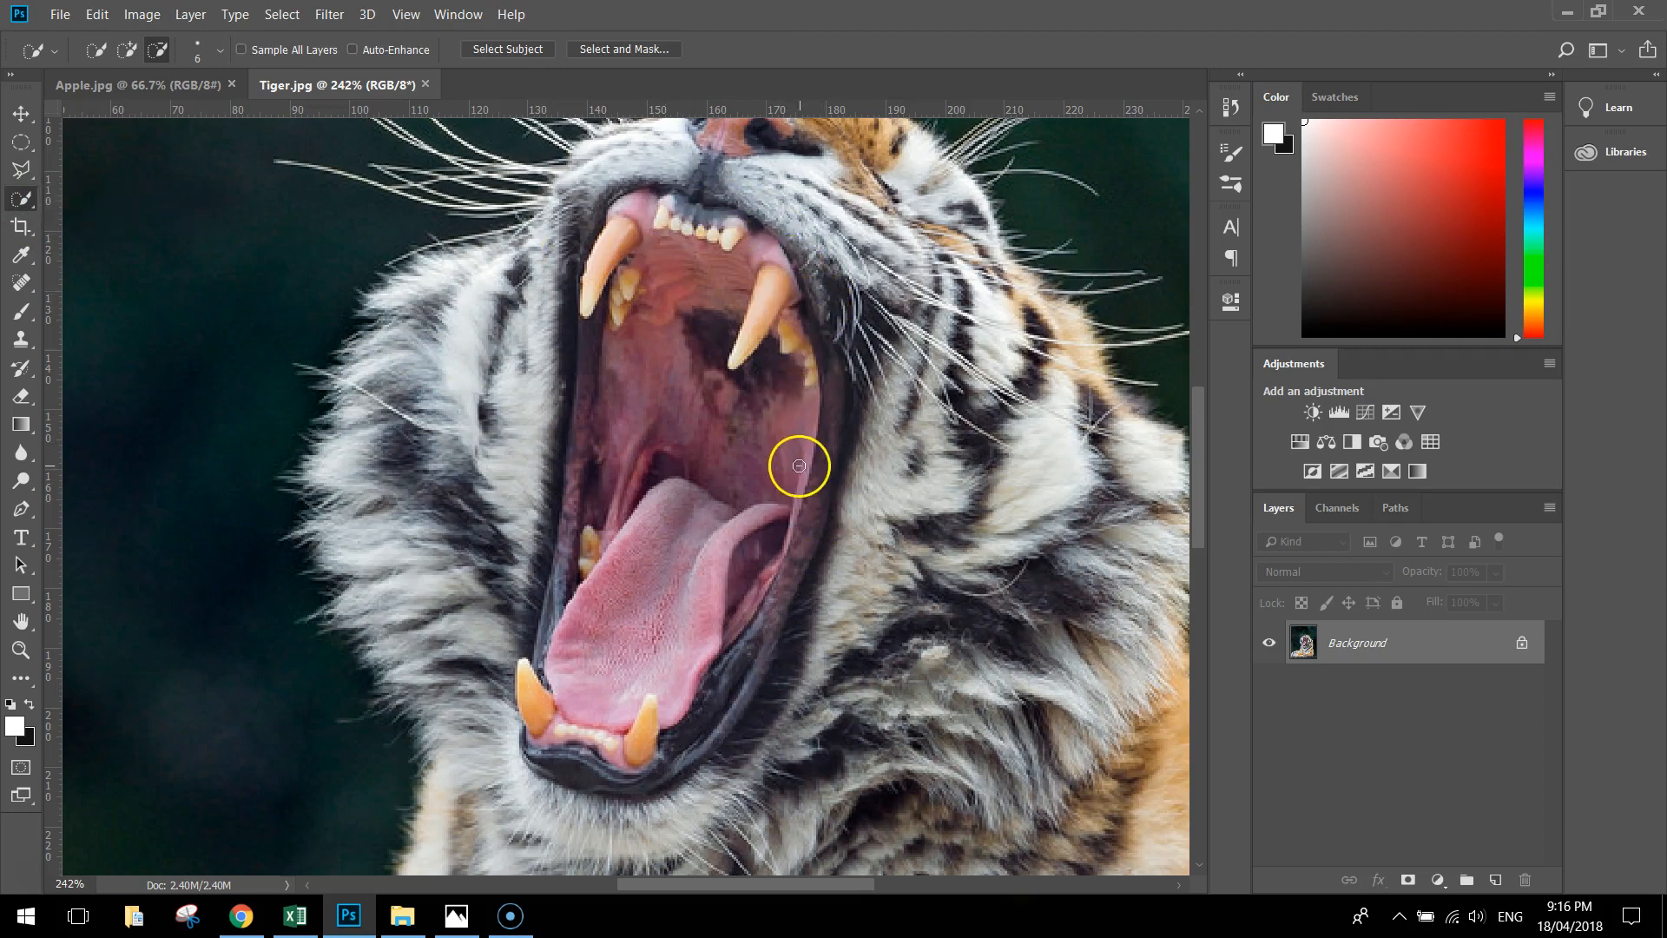
click(130, 52)
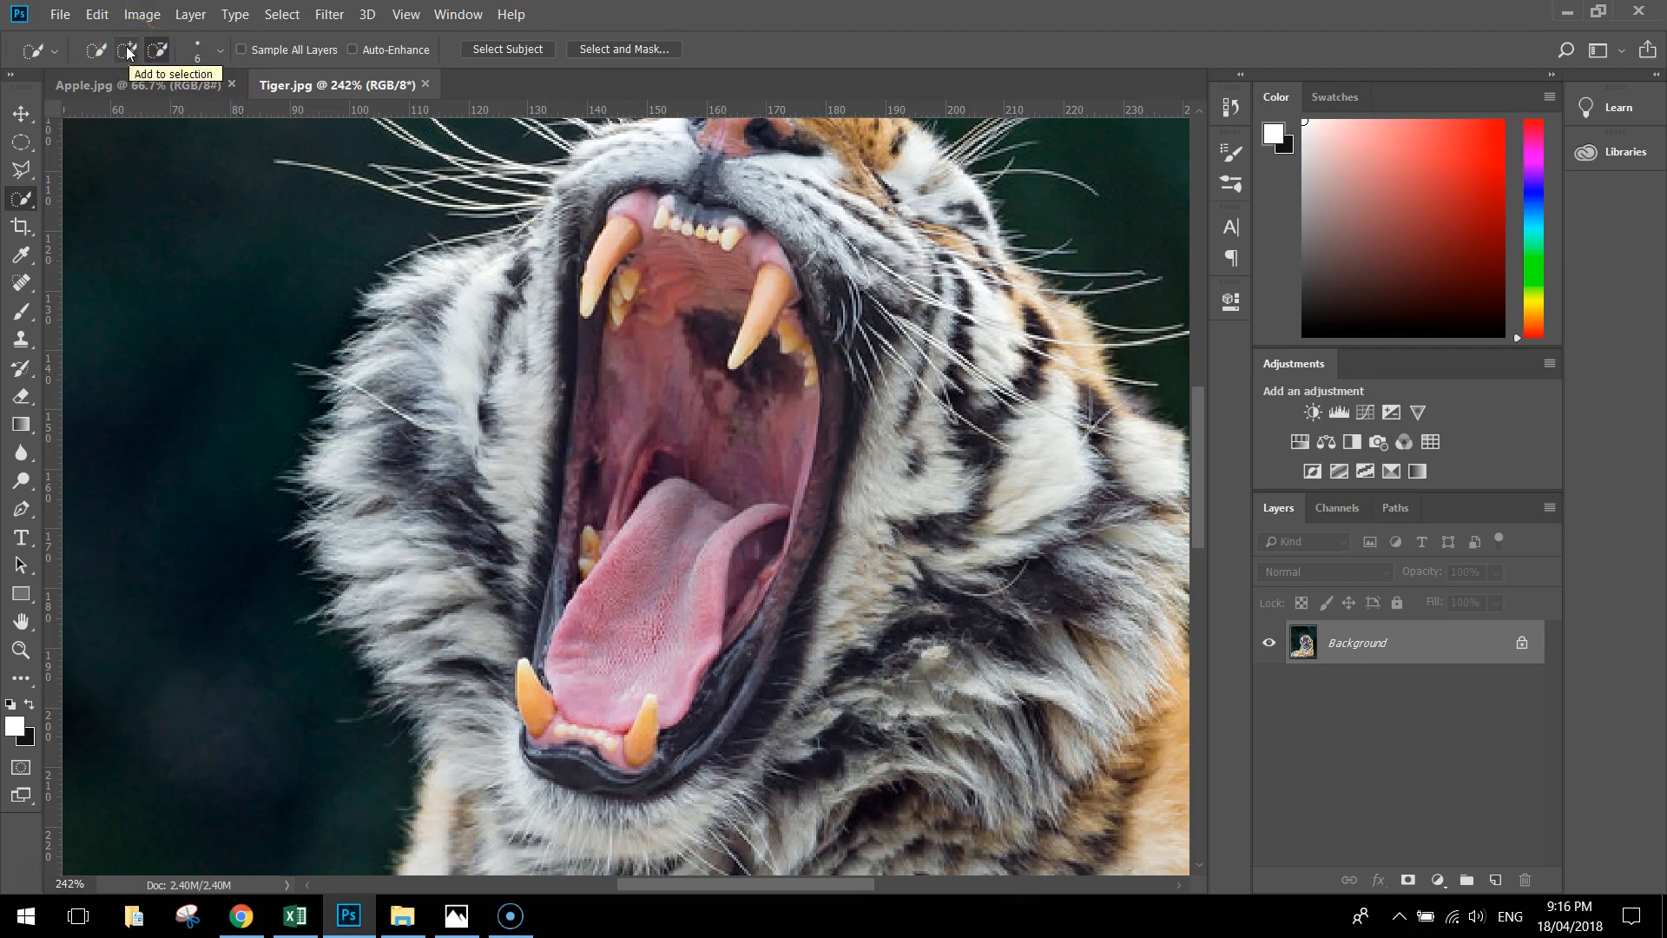
click(126, 51)
click(22, 169)
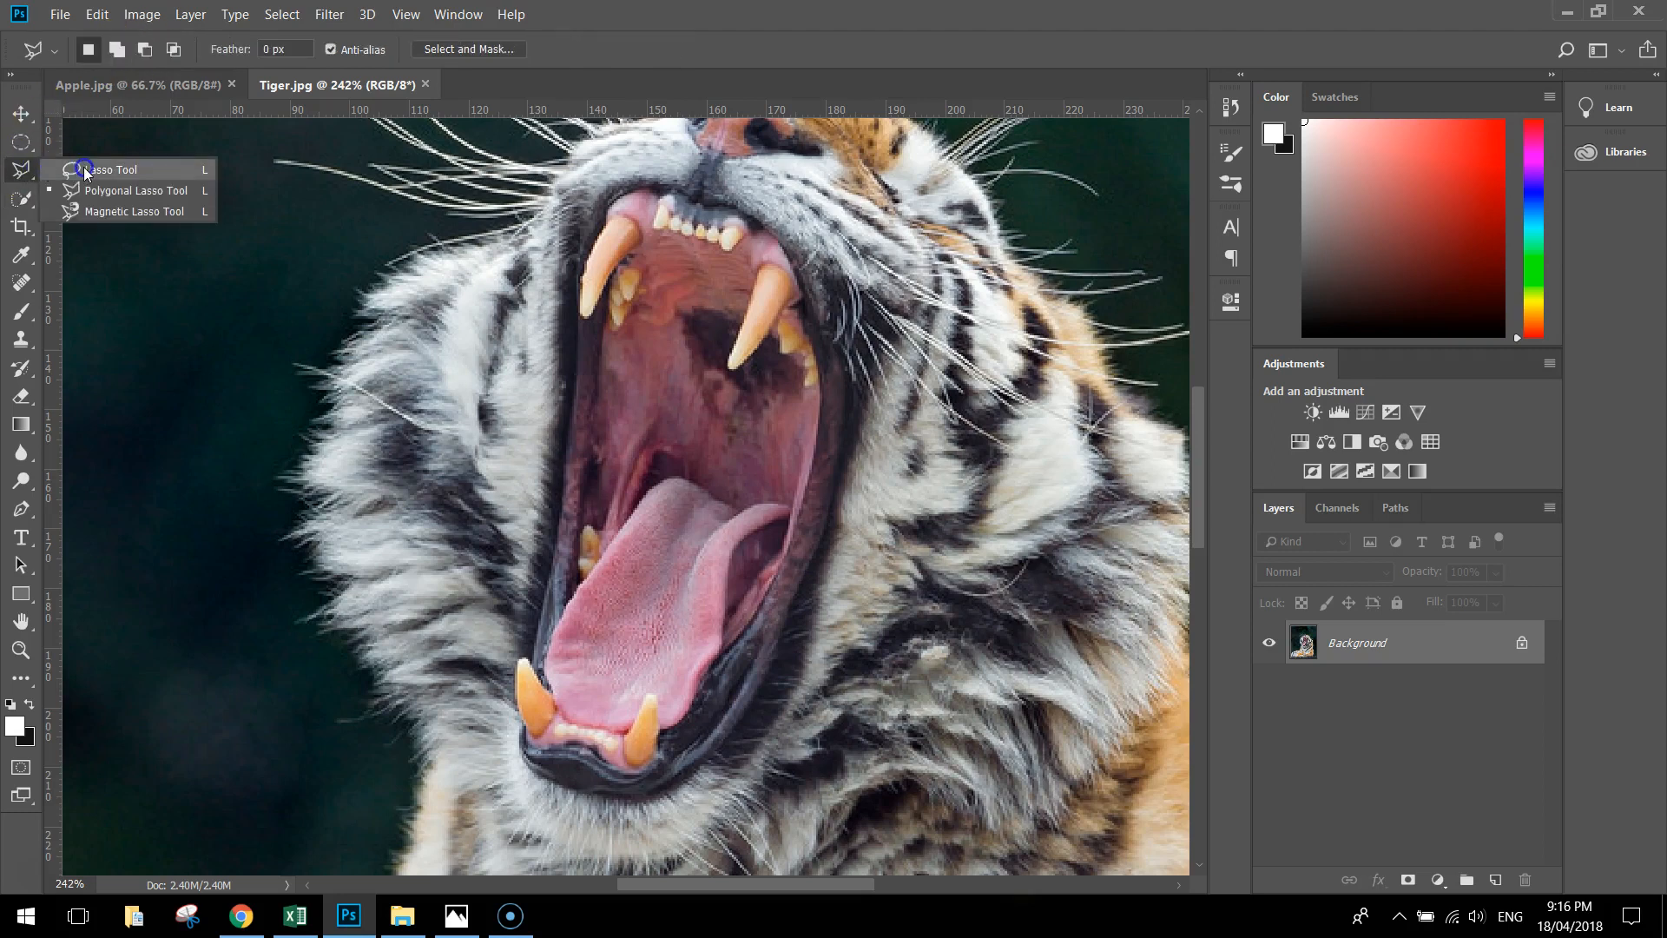
click(84, 169)
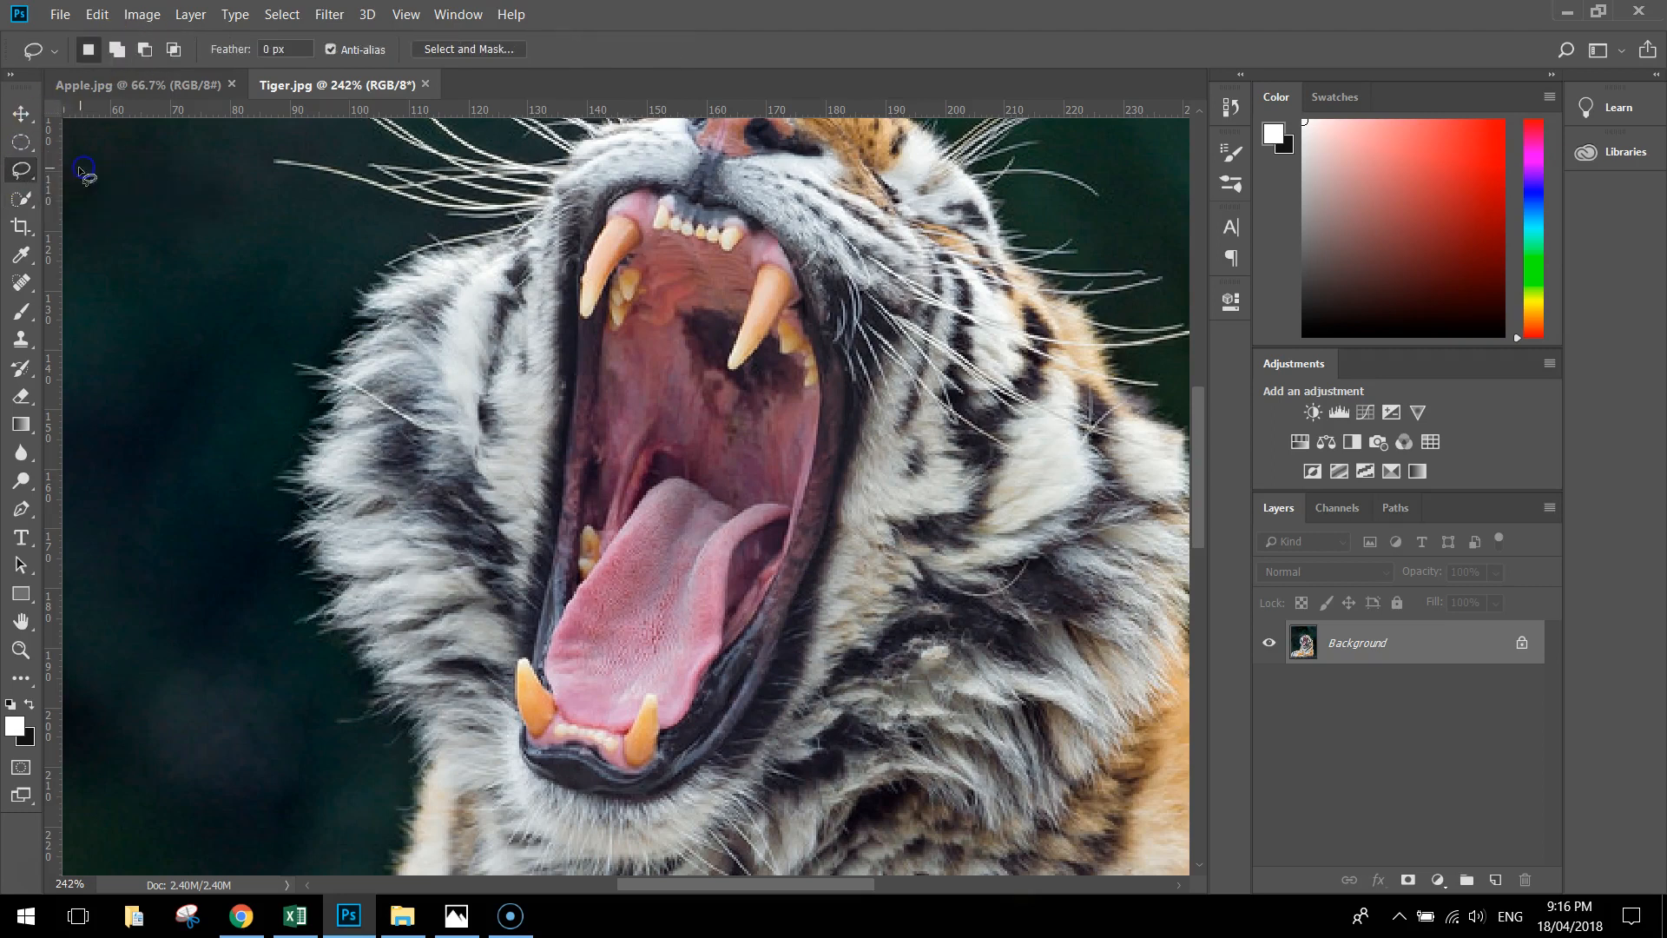
Step: Start a Polygonal Lasso outline above the tiger's upper front teeth and trace the mouth's right edge down toward the lower jaw
click(18, 178)
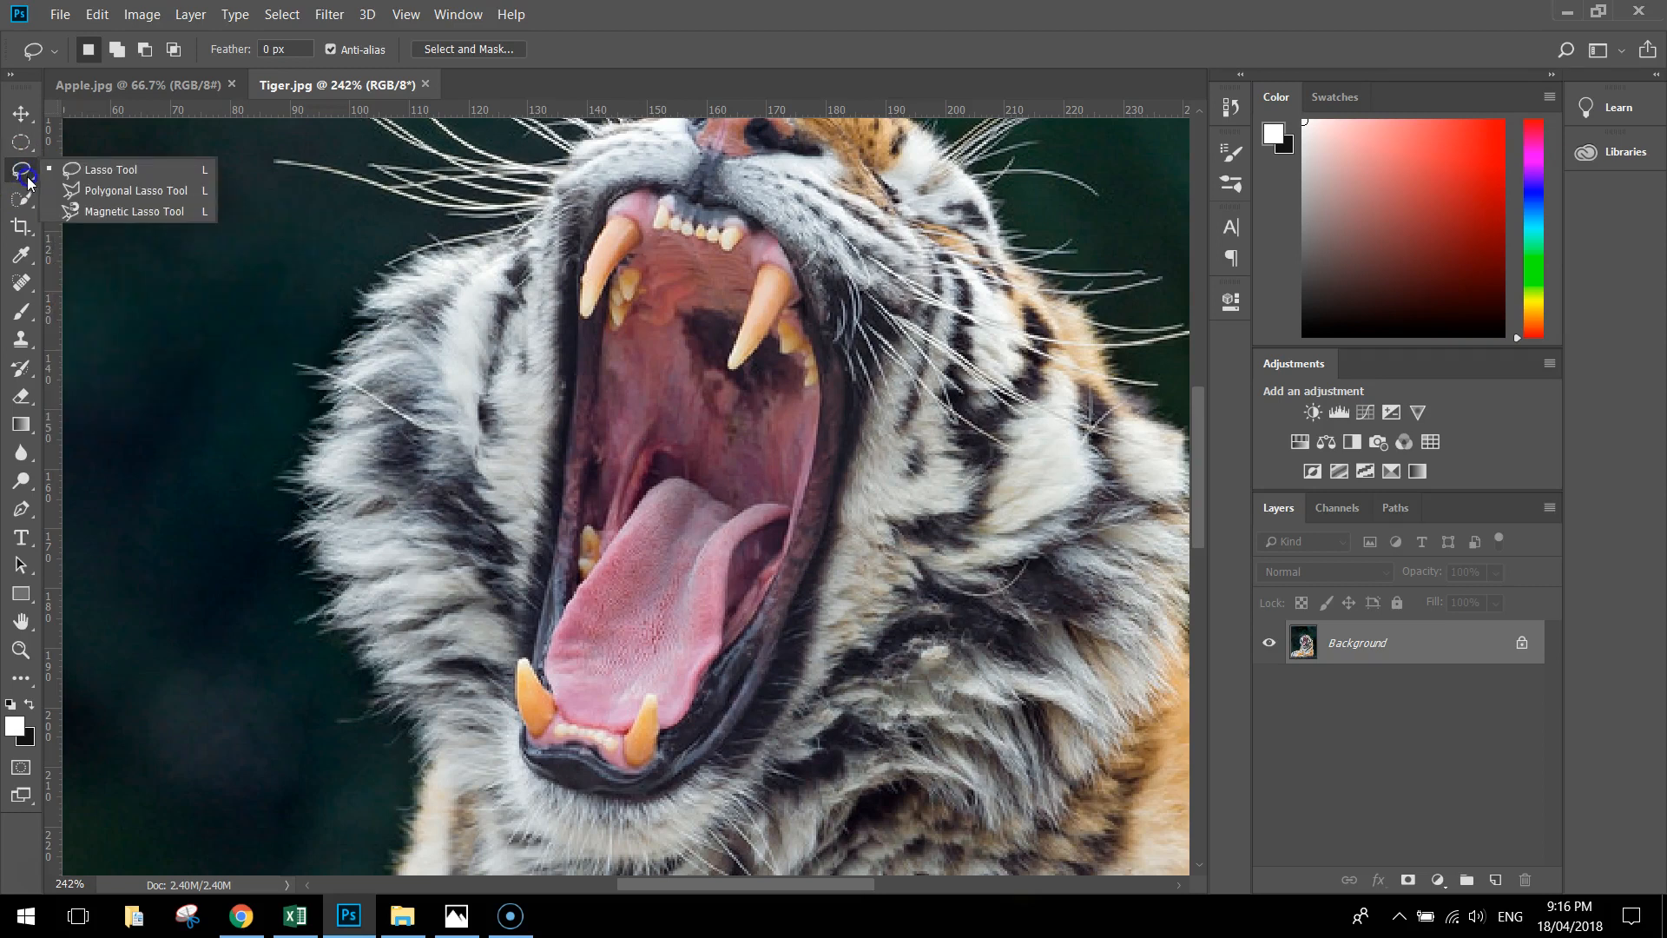
click(151, 191)
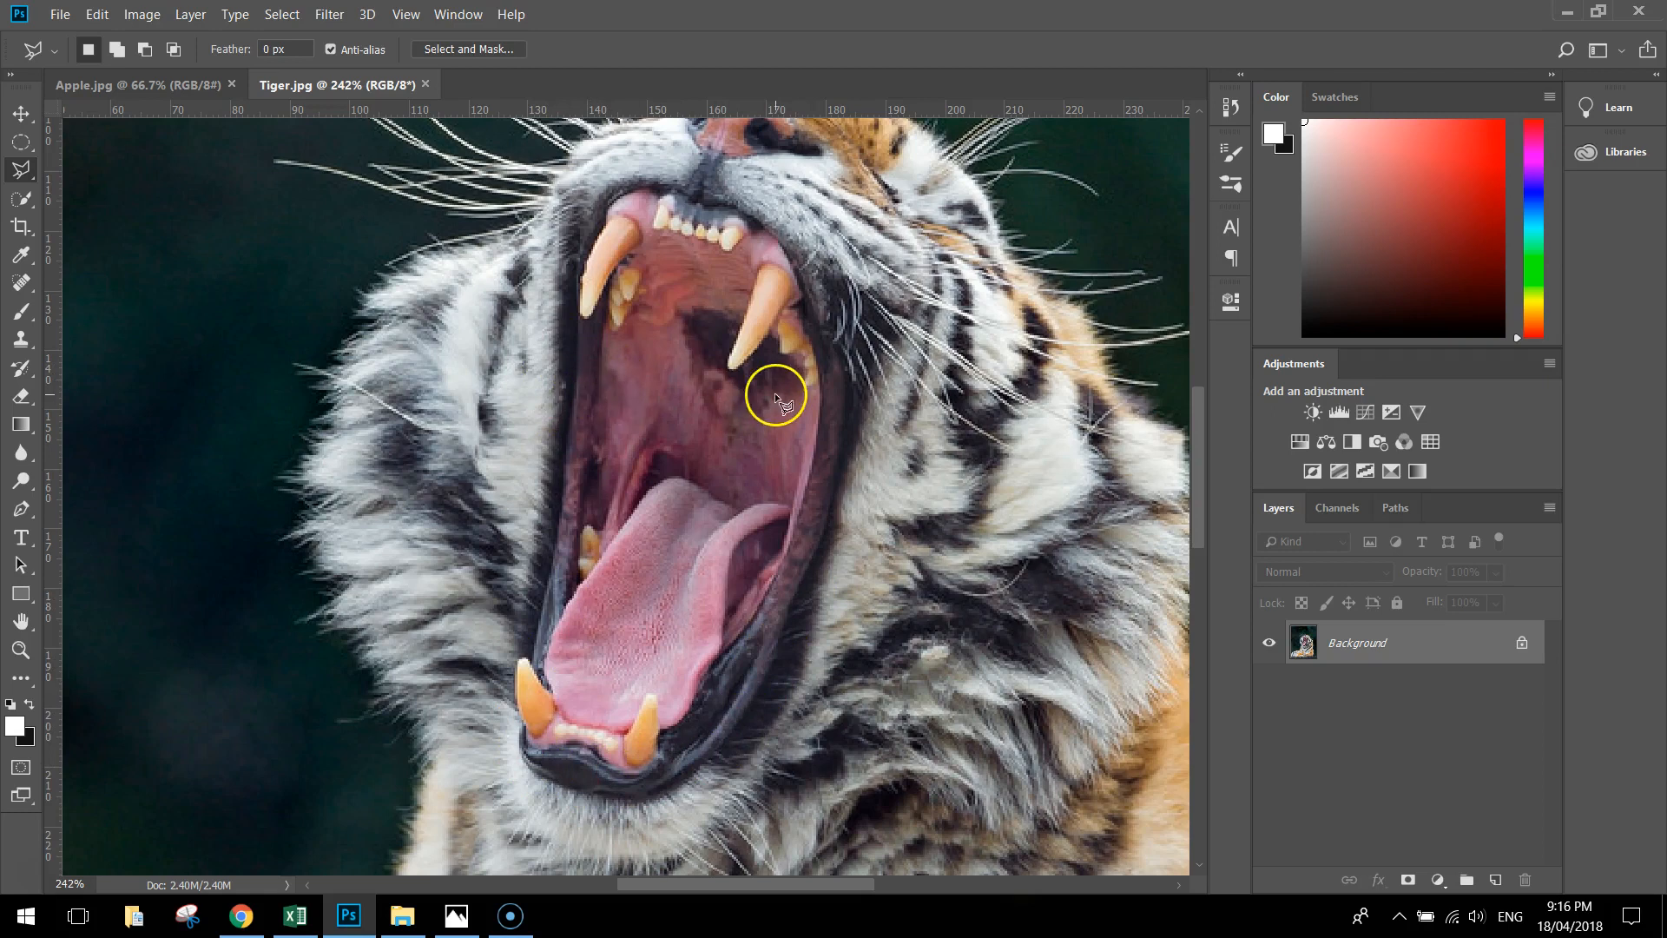
click(697, 200)
click(740, 210)
click(814, 309)
click(817, 367)
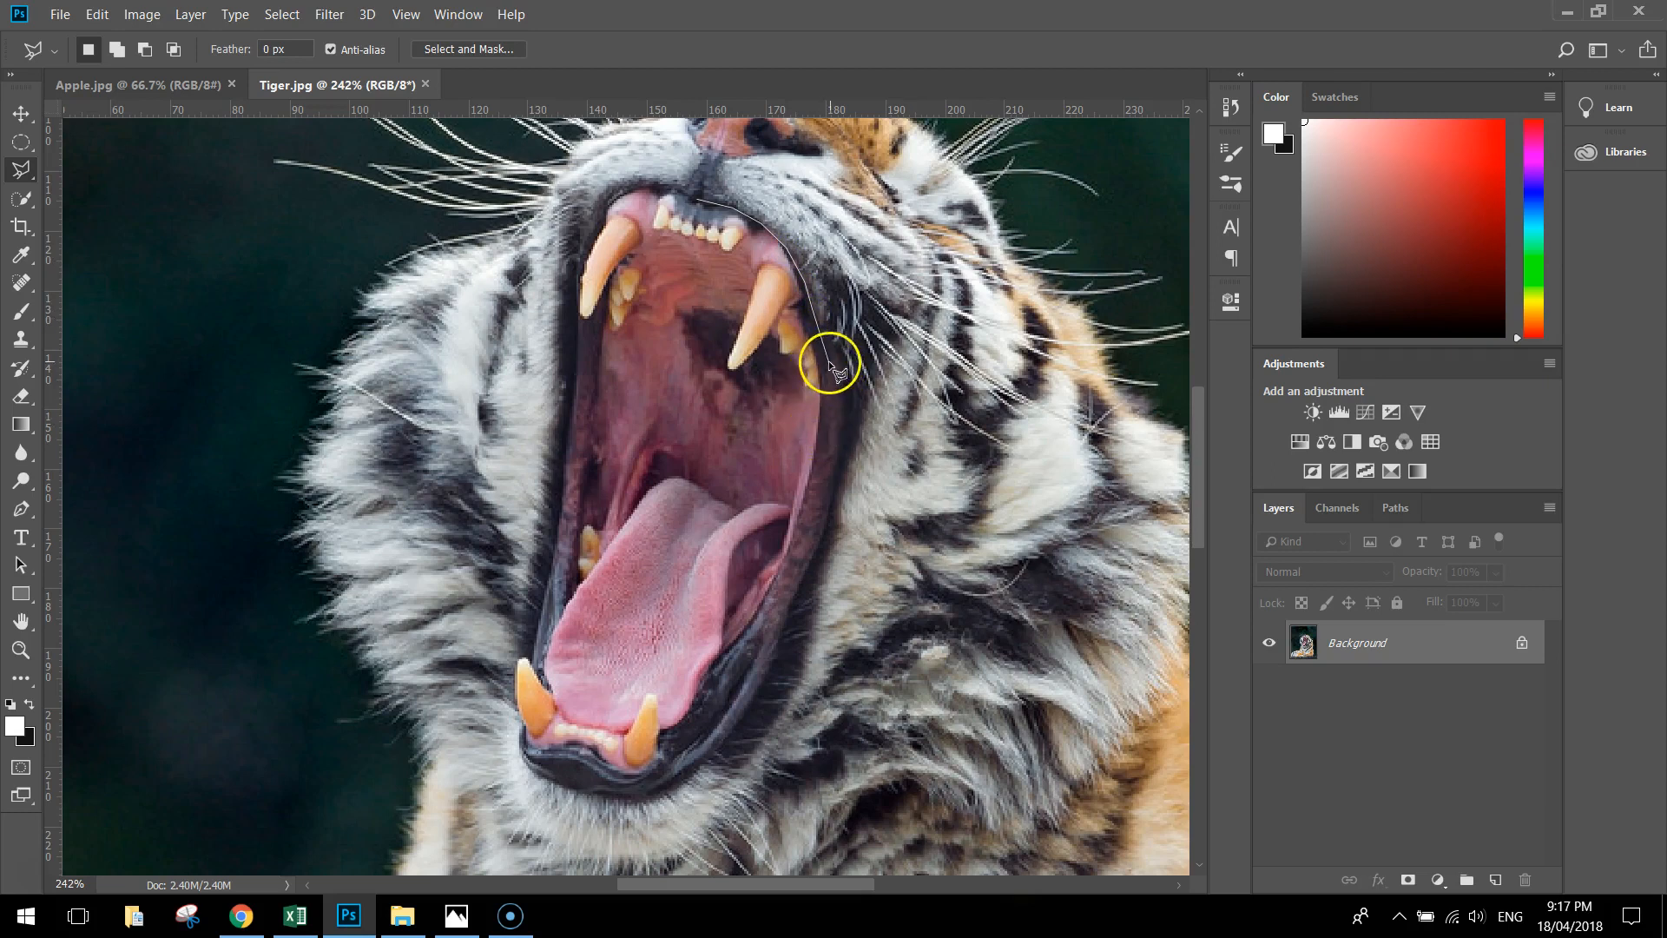
click(833, 405)
click(826, 465)
click(799, 539)
click(778, 606)
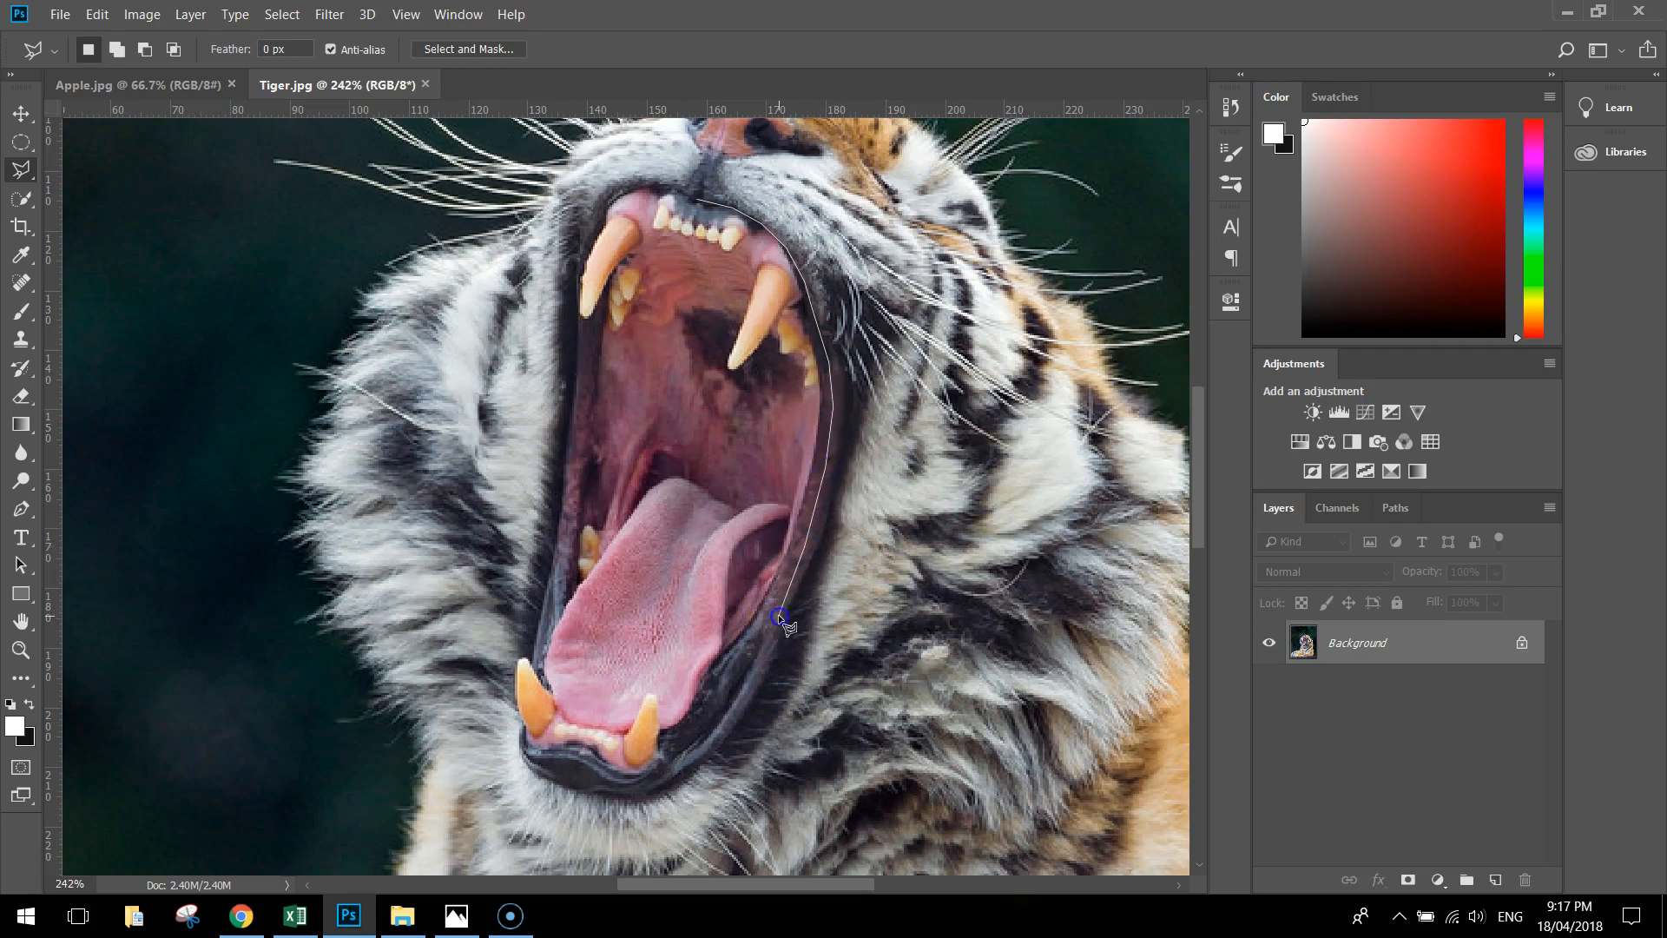
Step: Continue the lasso outline around the lower lip and up to the tip of the lower-left fang
click(754, 673)
click(608, 782)
click(641, 790)
click(592, 784)
click(561, 773)
click(521, 755)
click(520, 725)
click(521, 663)
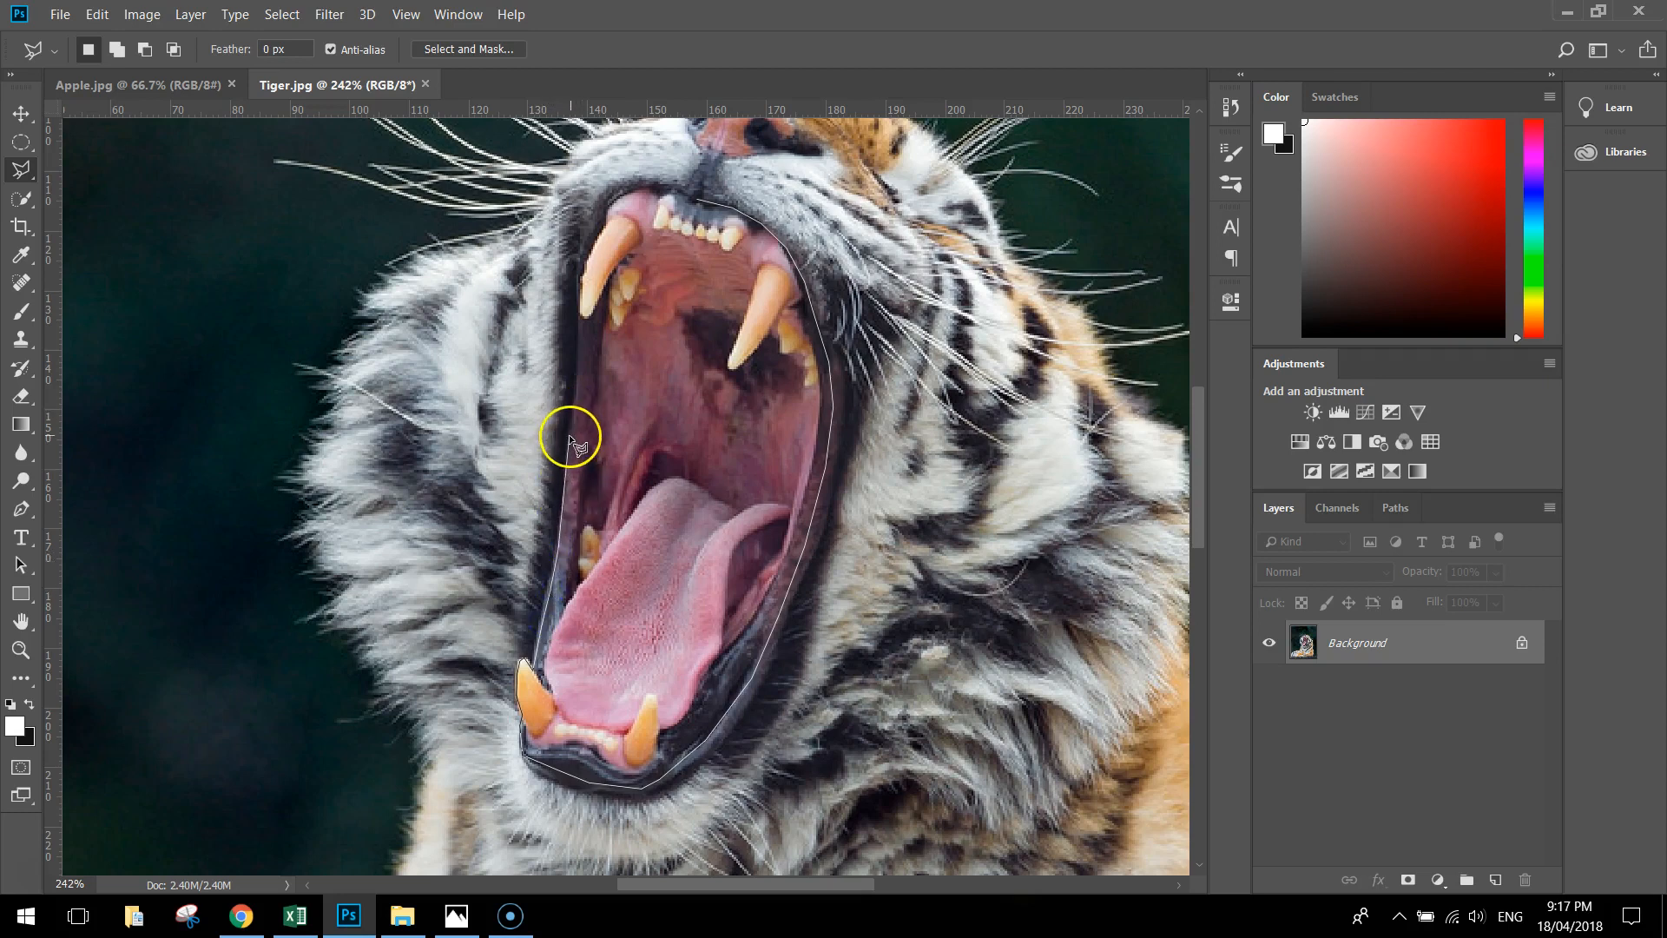
Step: Trace the mouth's left edge past the upper-left fang and close the selection at its starting point above the front teeth
click(580, 326)
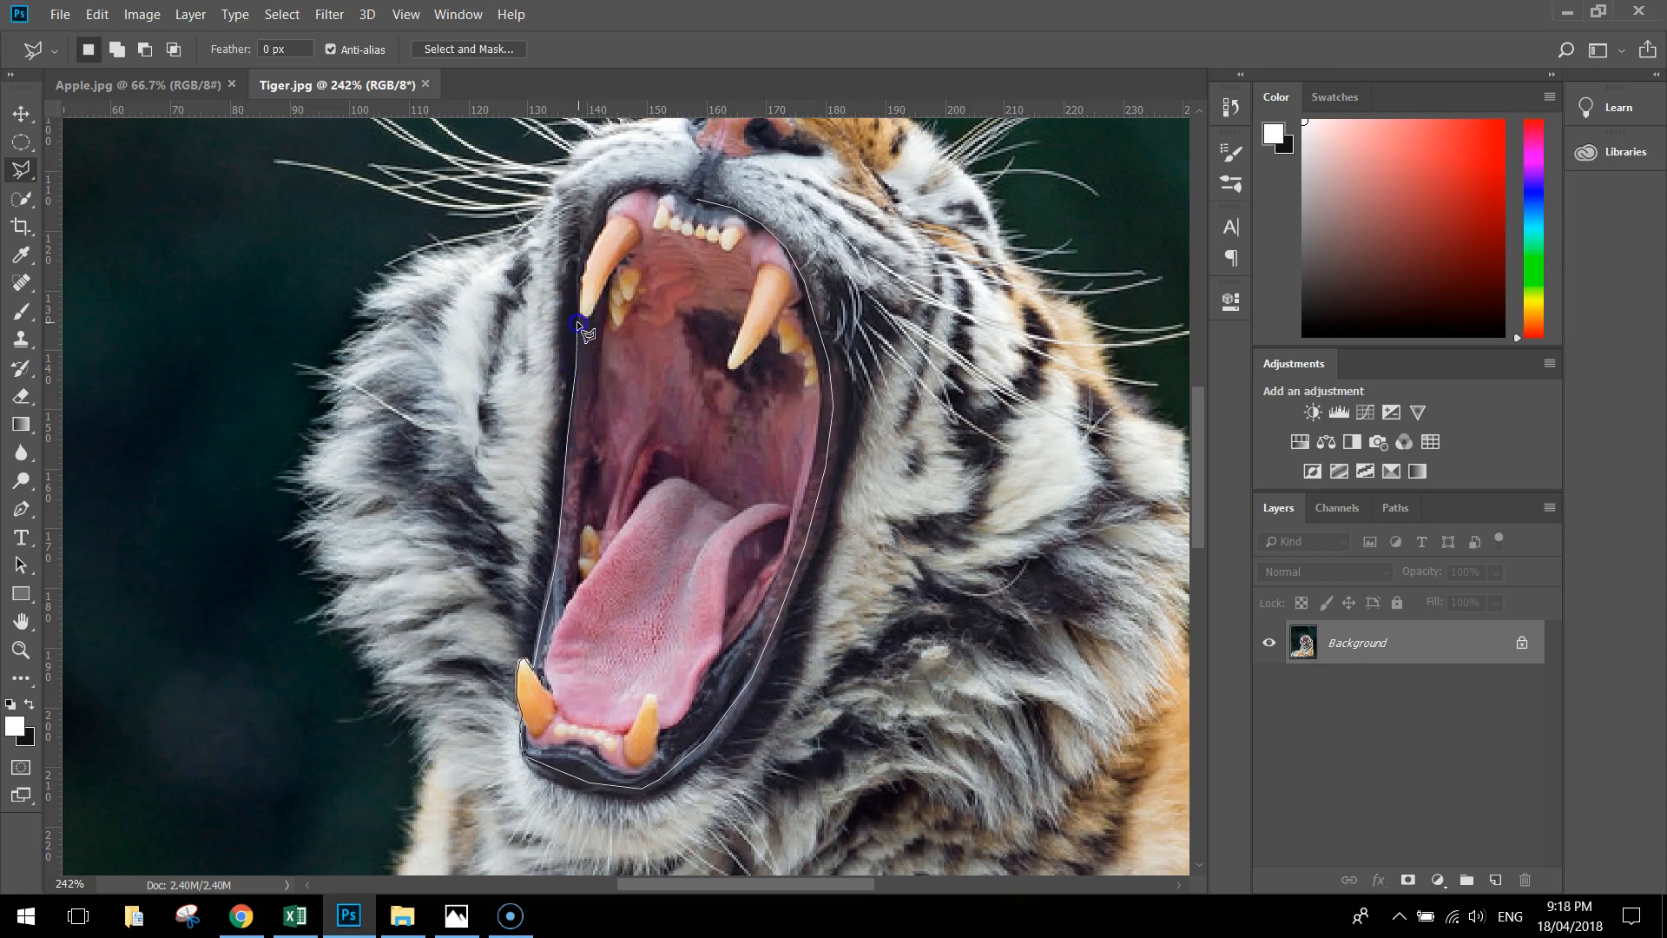
click(603, 231)
click(614, 200)
click(656, 190)
click(699, 201)
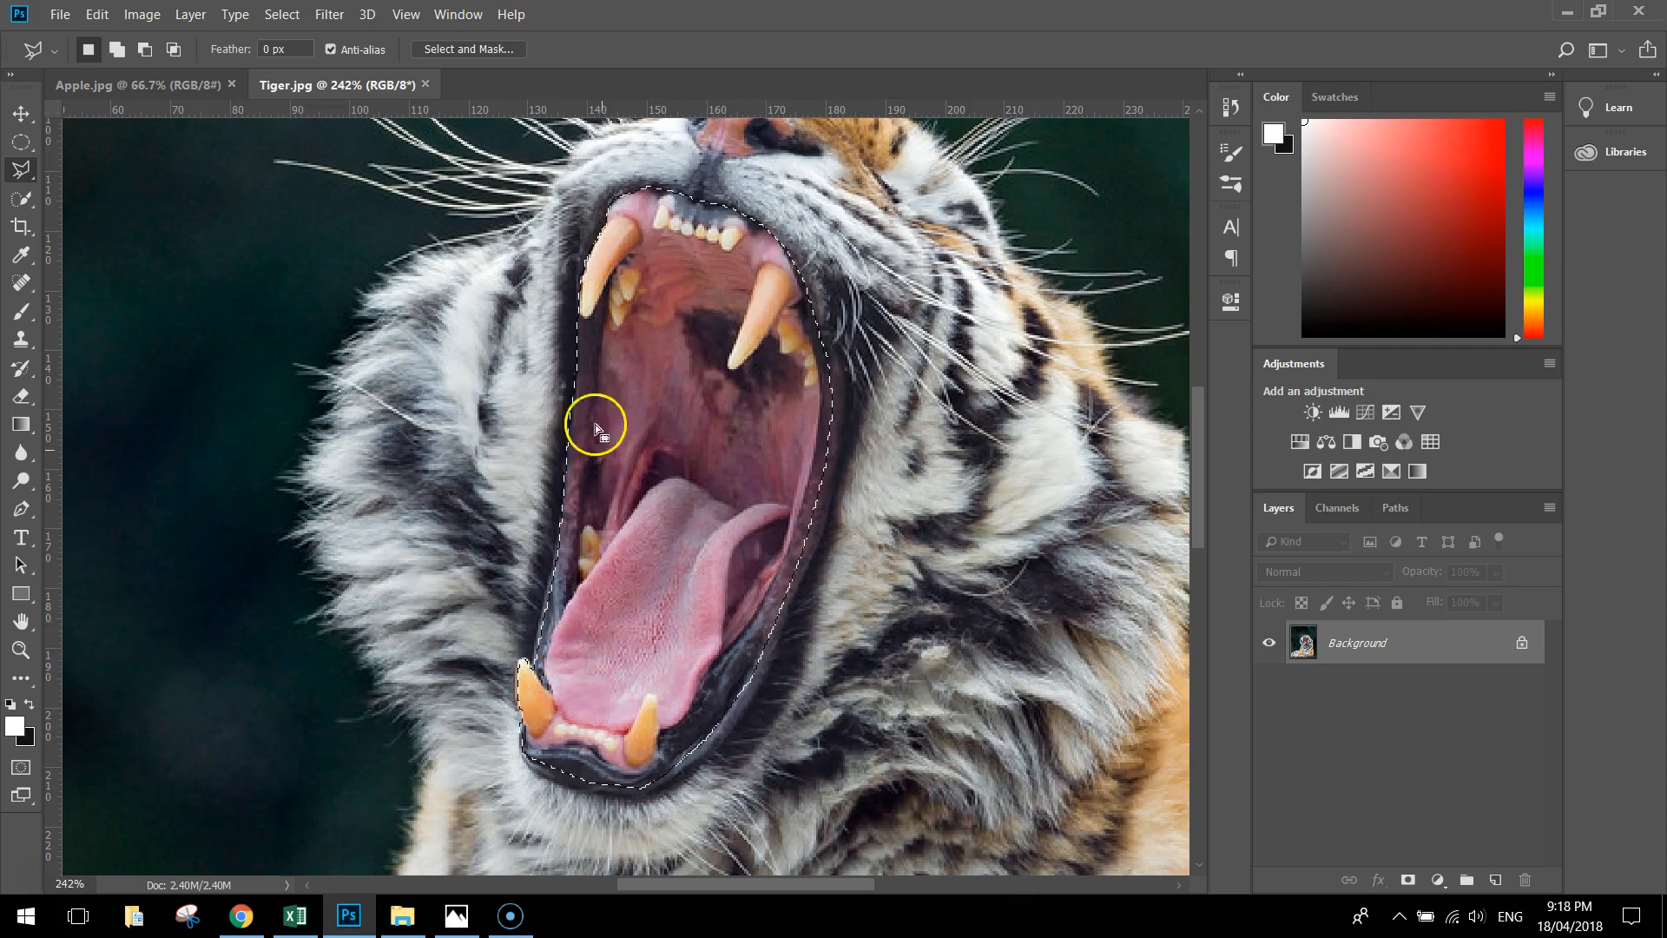
Step: Refine the mouth selection with Select and Mask: Smooth 7, Feather 0.5 px, Contrast 22% and Shift Edge +21%
click(474, 49)
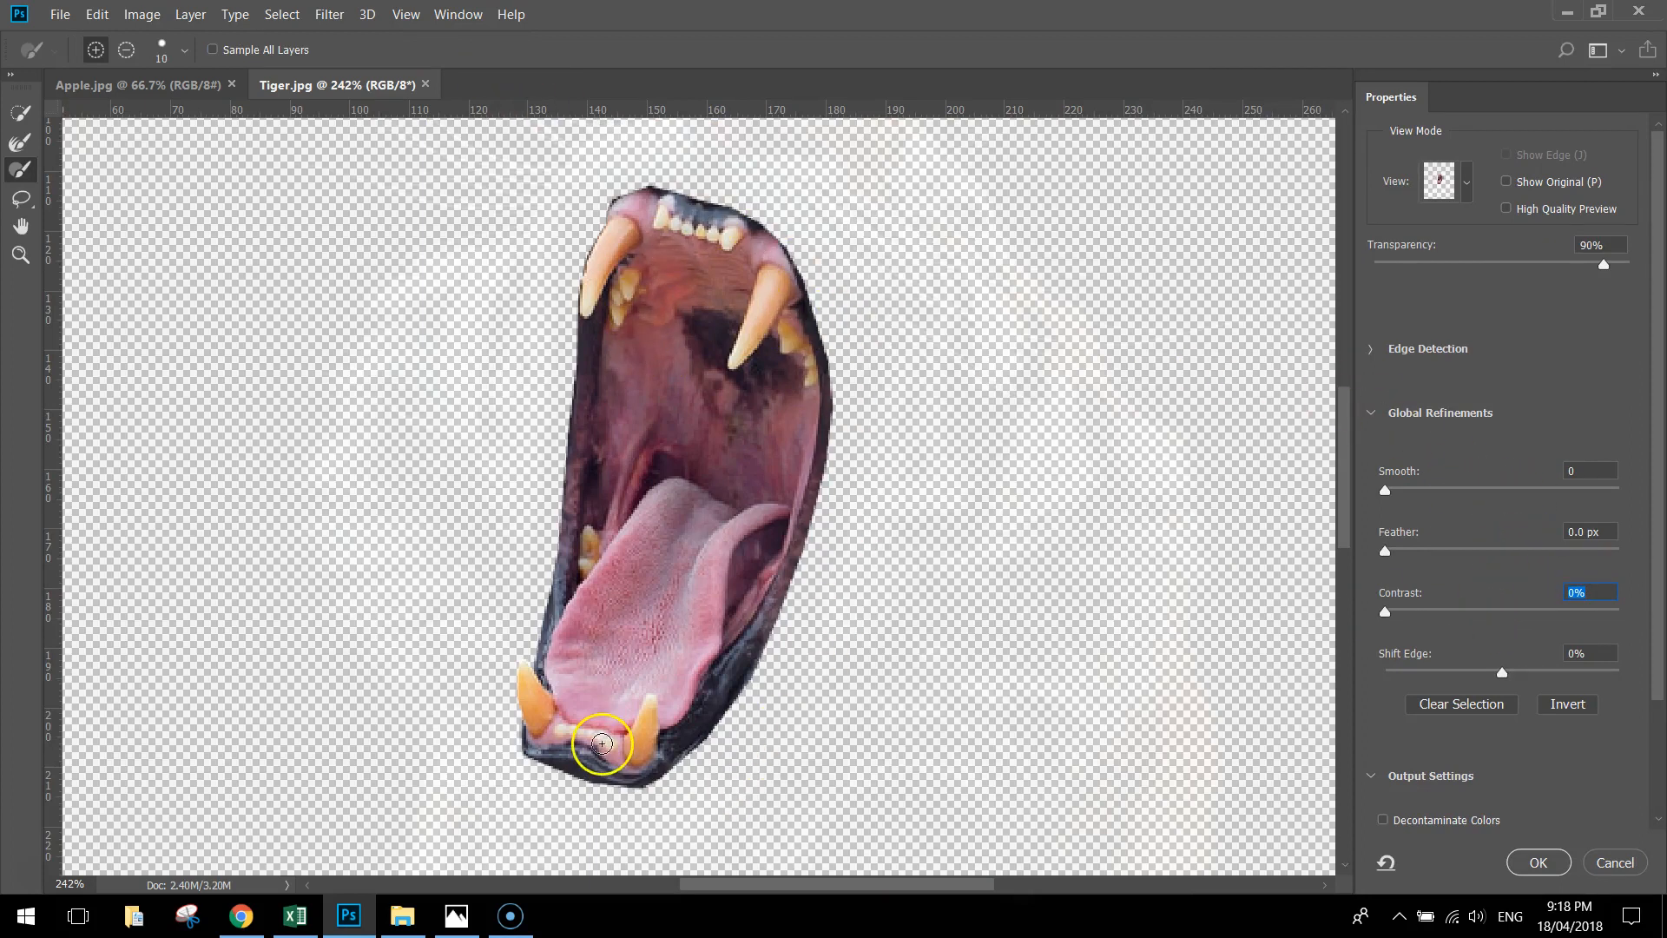
drag(1386, 495, 1401, 493)
drag(1386, 550, 1391, 553)
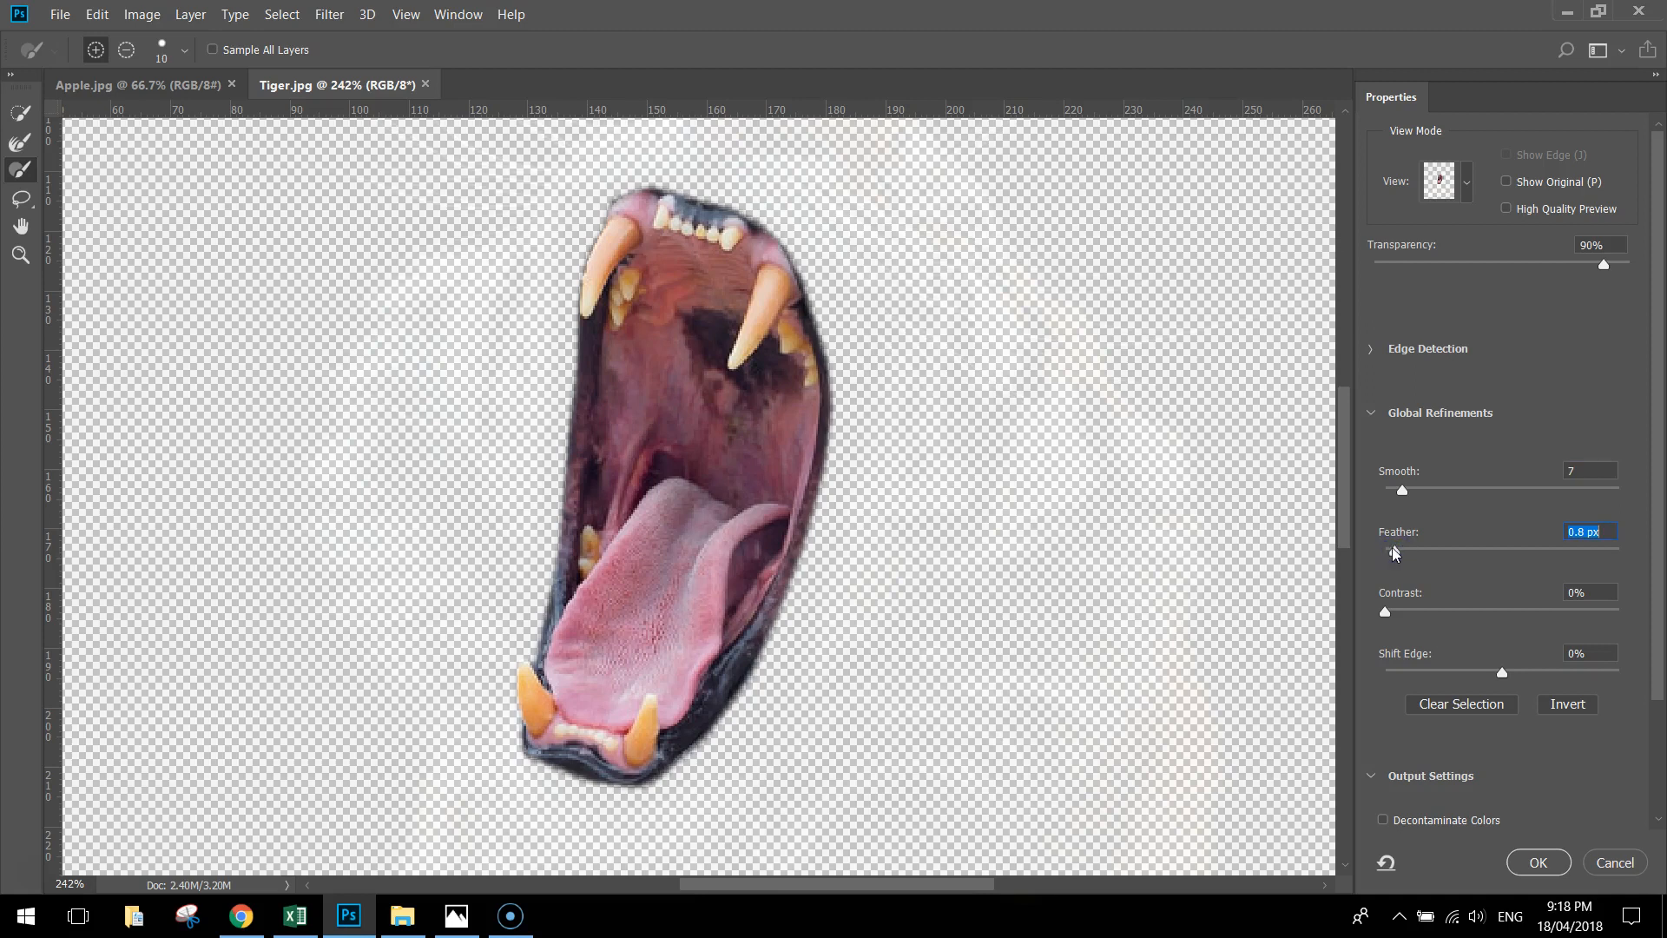
drag(1385, 611, 1443, 611)
click(1502, 674)
drag(1503, 673, 1537, 673)
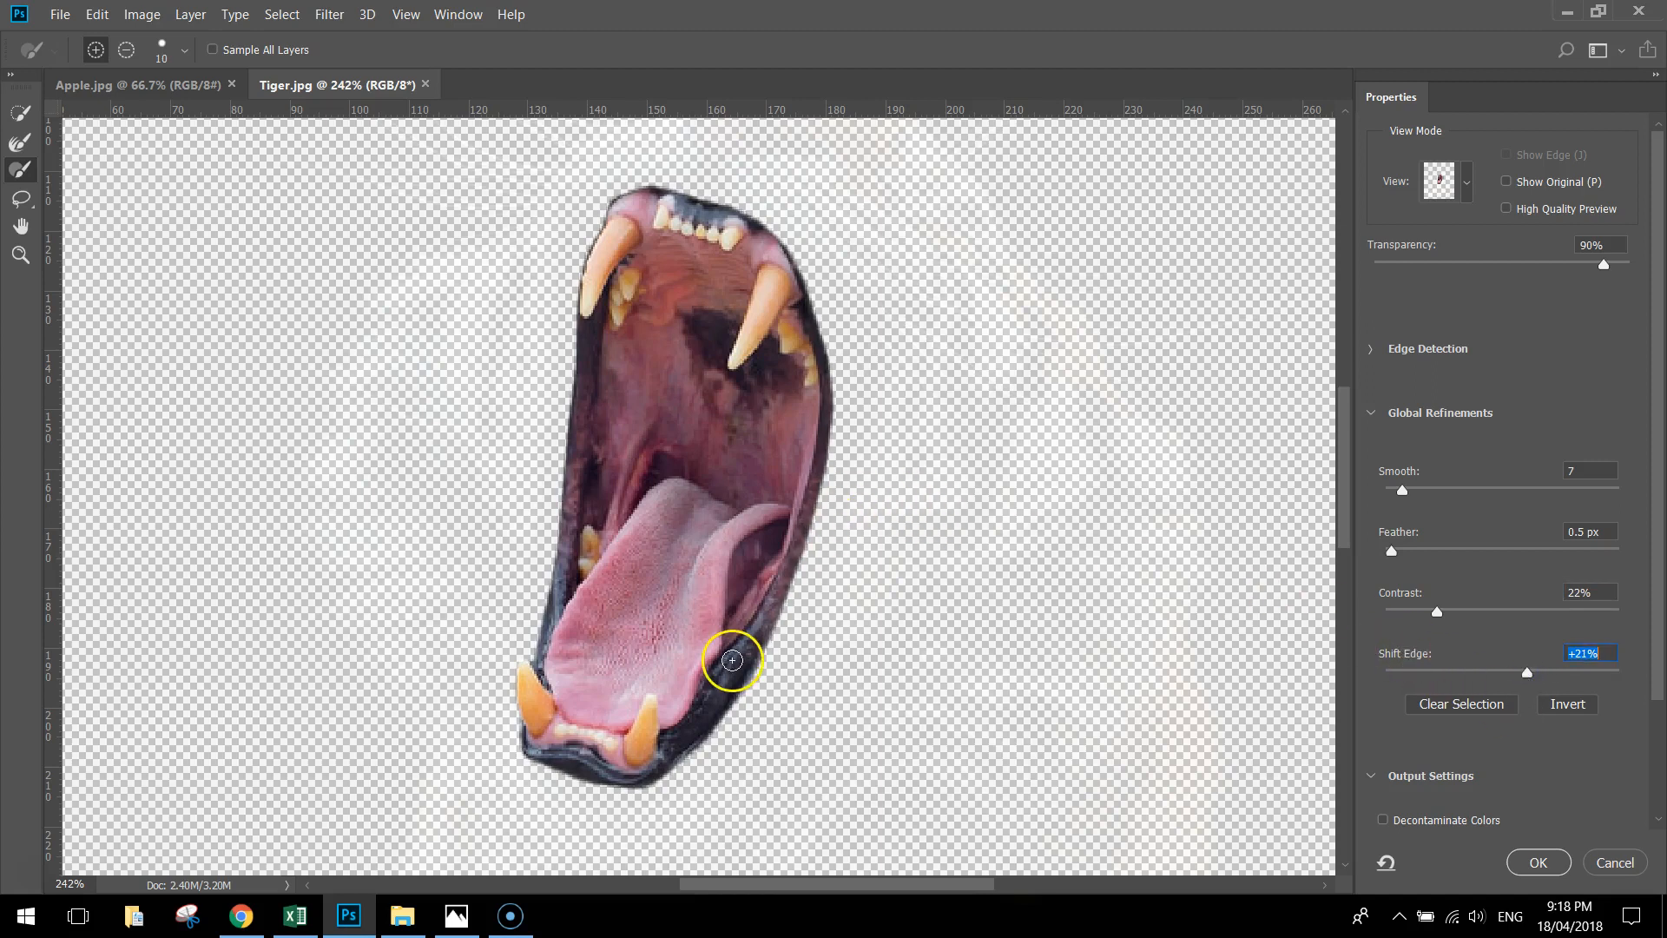
click(1537, 862)
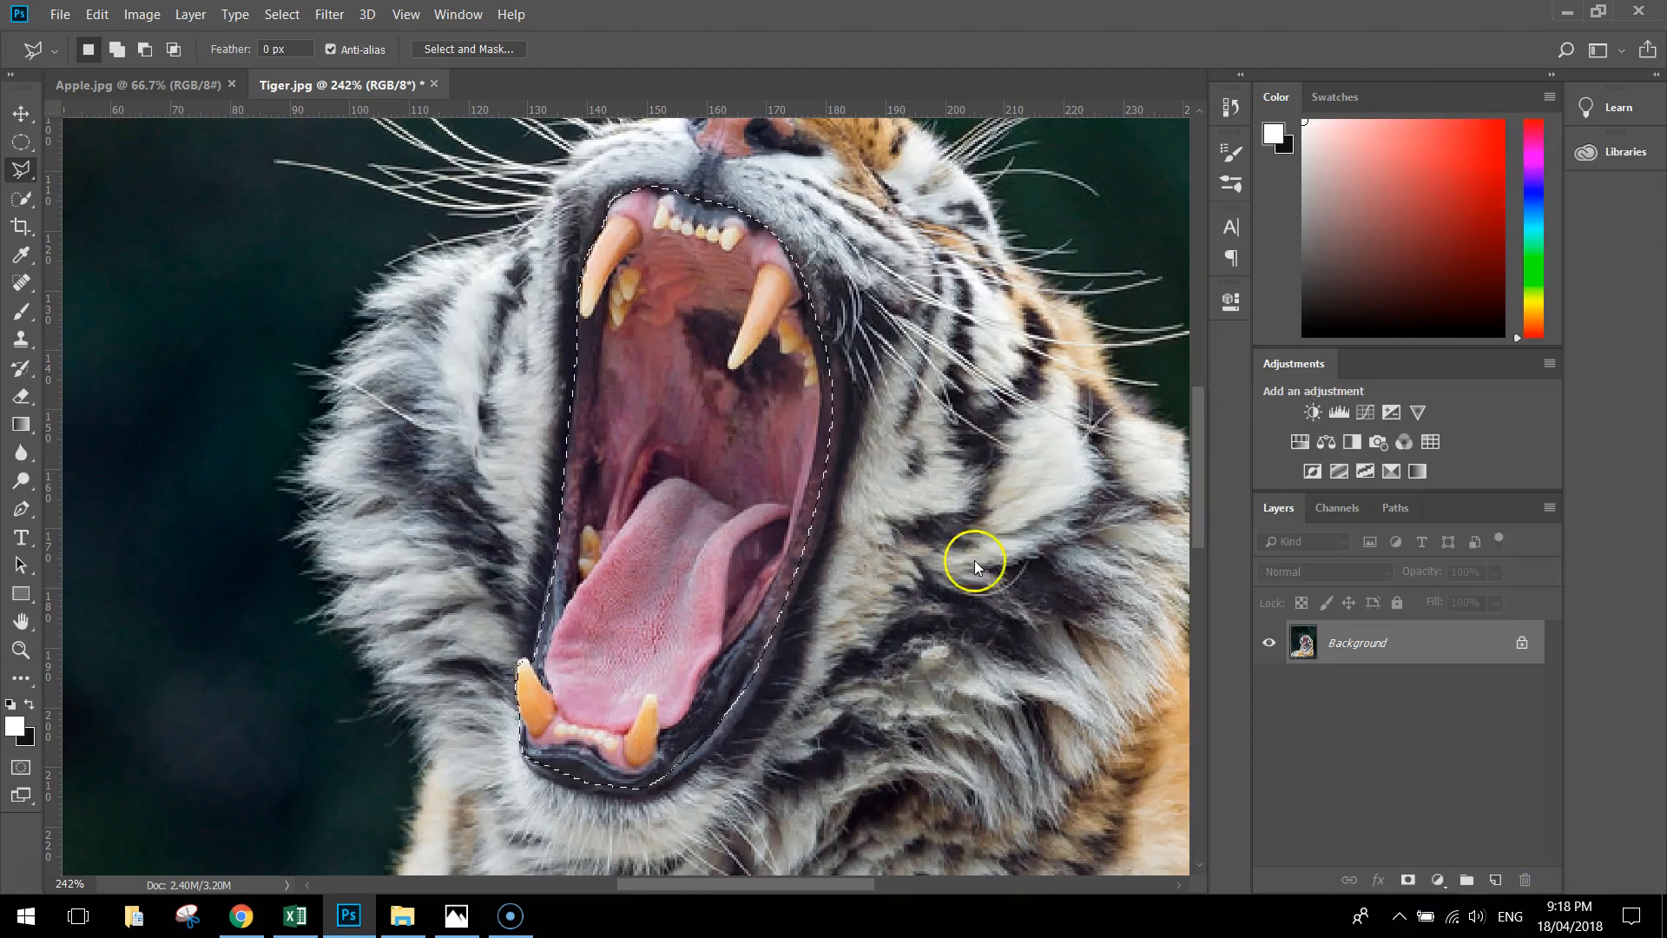
Step: Copy the selected tiger mouth and paste it into Apple.jpg
click(98, 14)
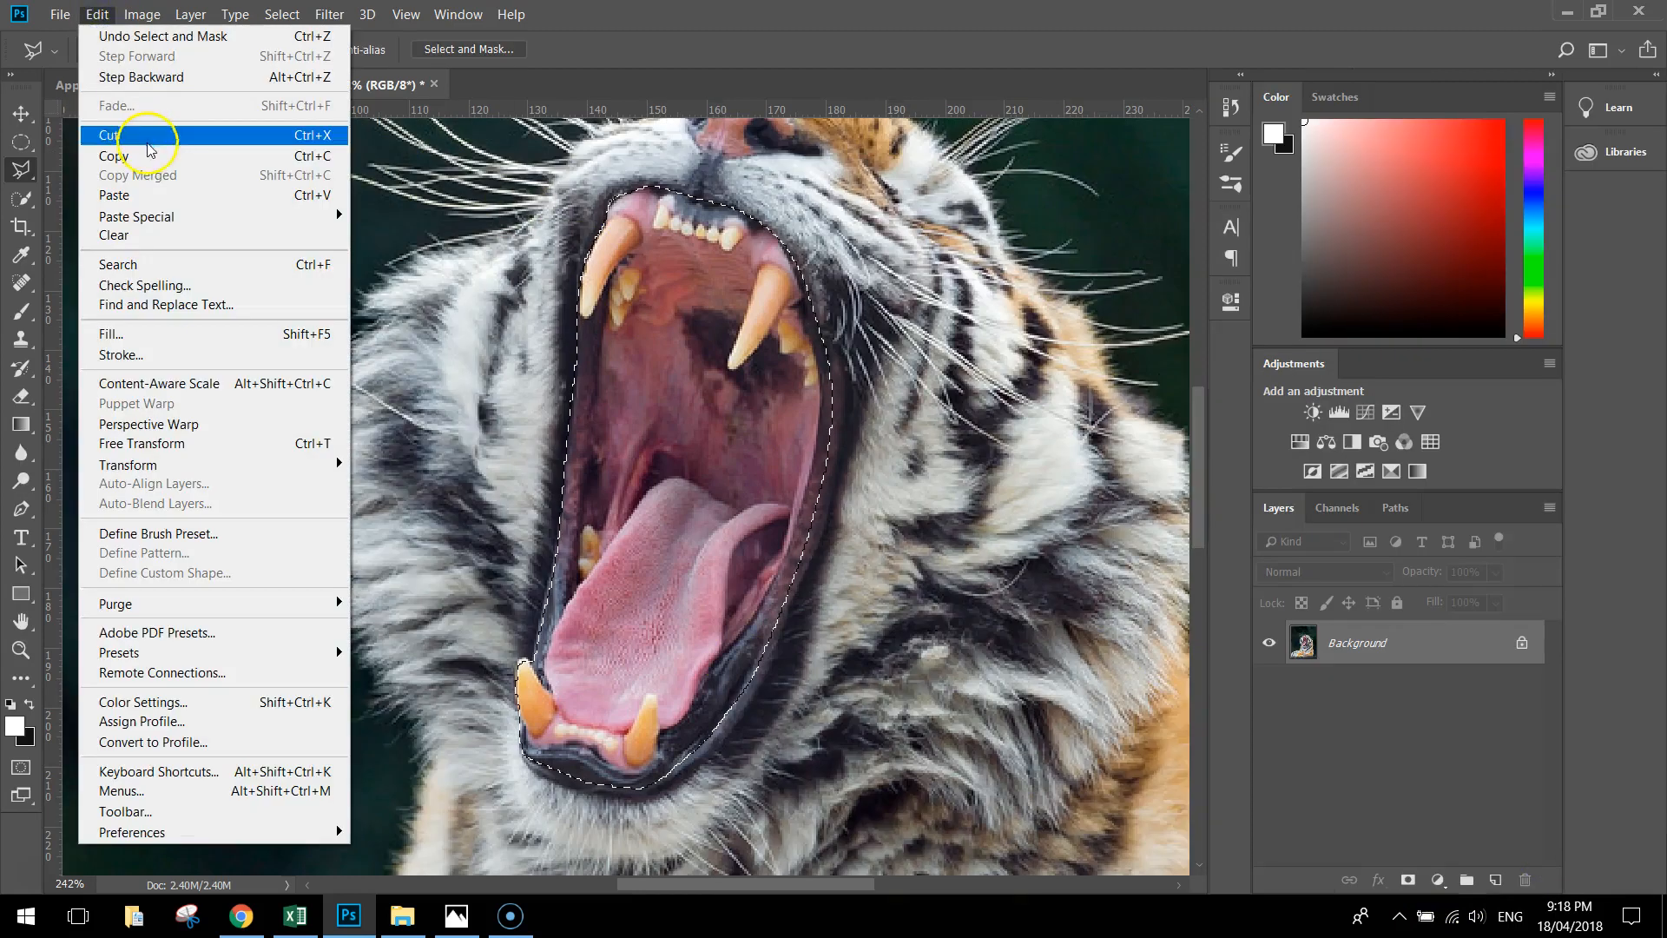
click(133, 158)
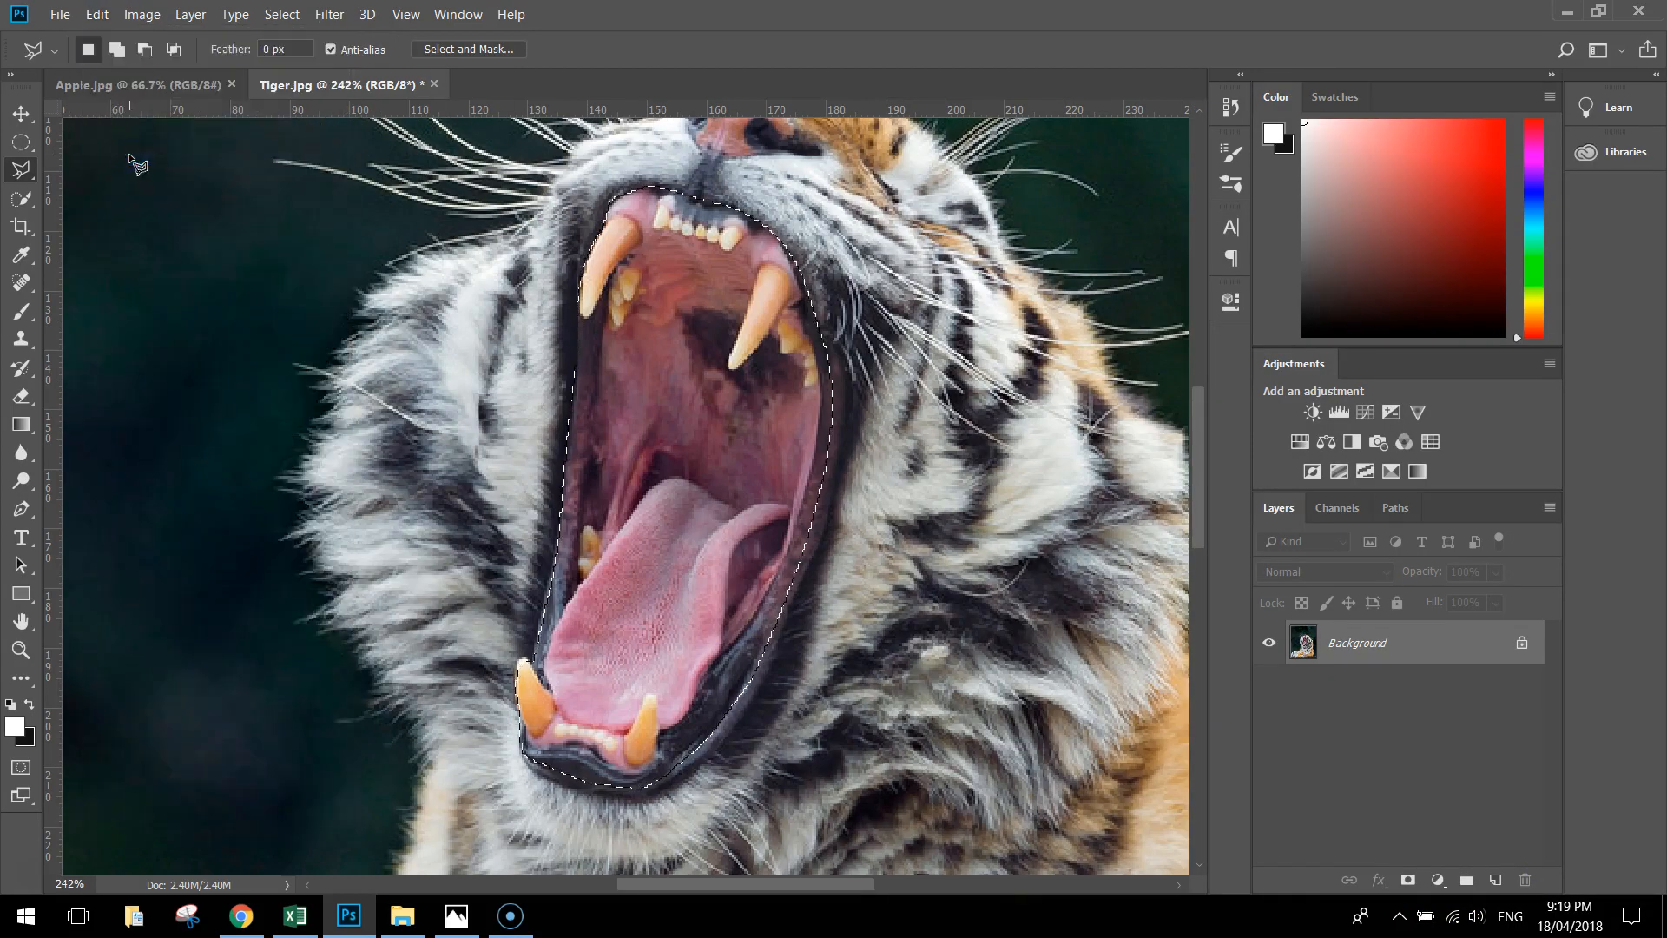
click(103, 85)
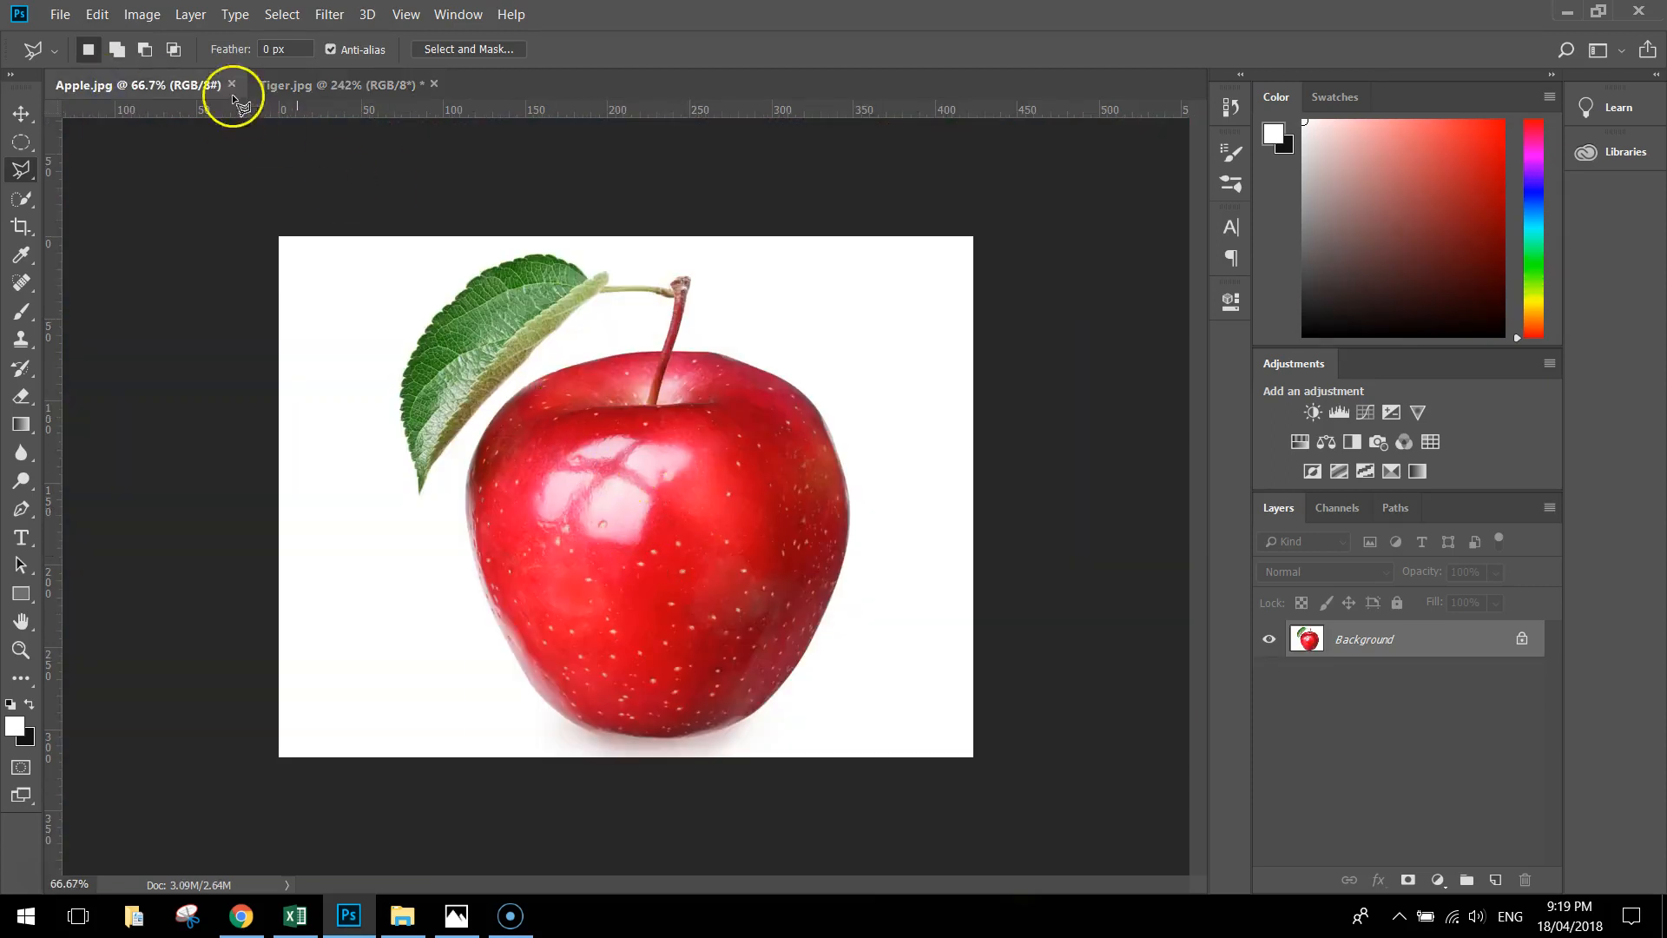
click(95, 14)
click(148, 195)
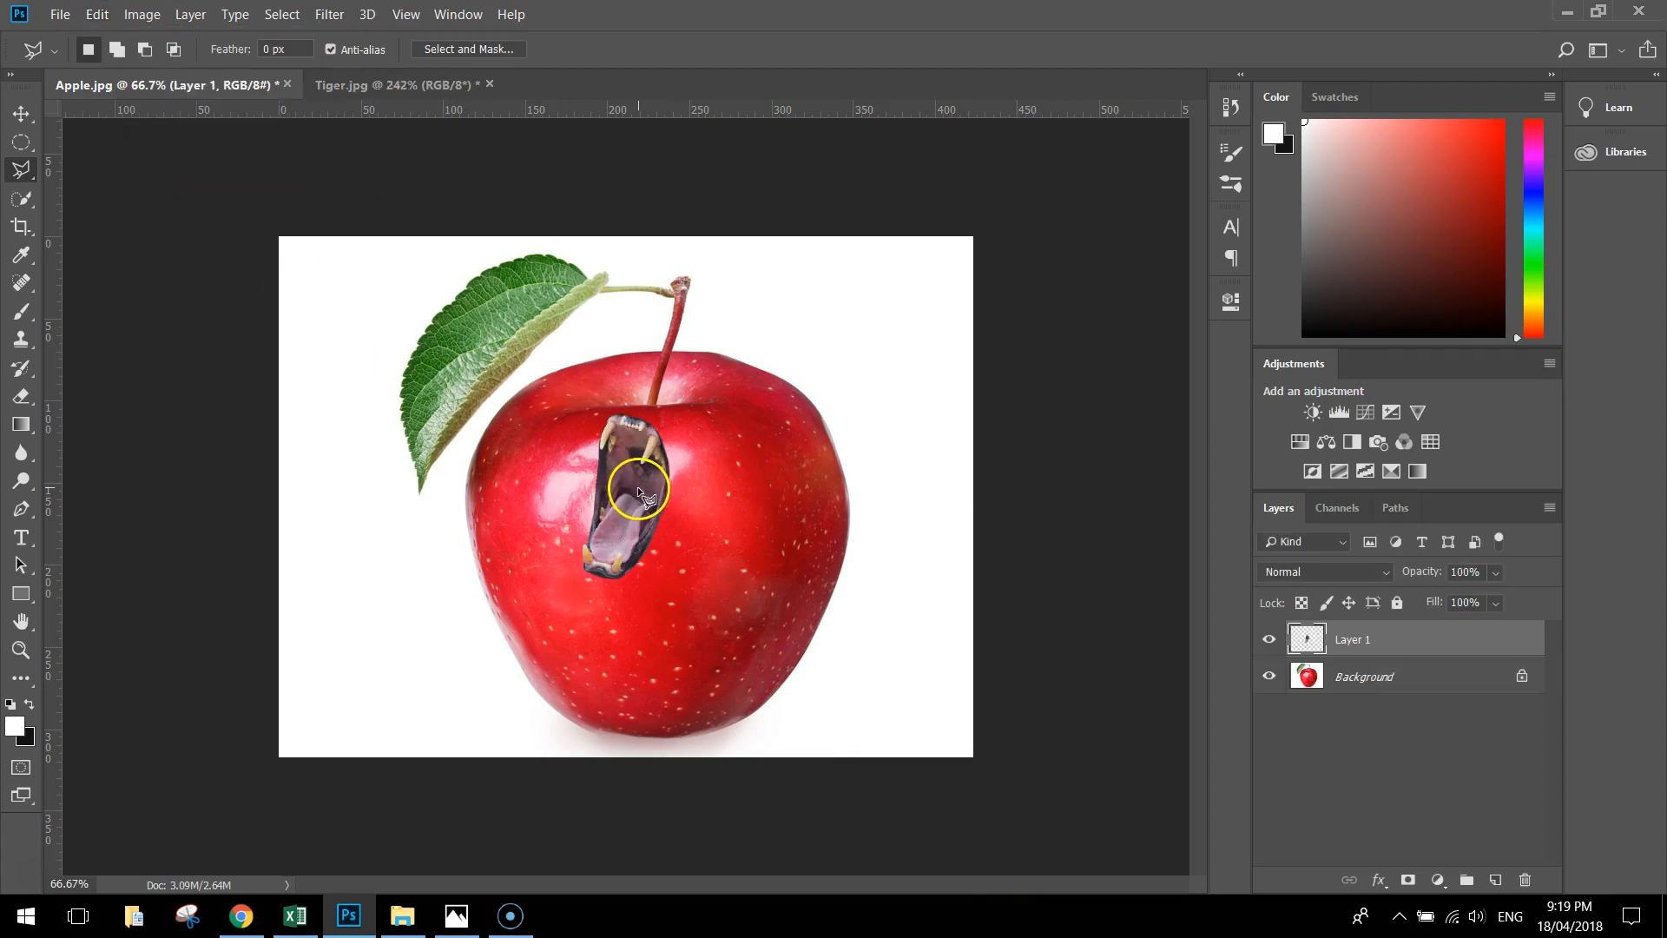
Step: Move the pasted mouth onto the apple's right half and enlarge it proportionally to about 175%
click(20, 113)
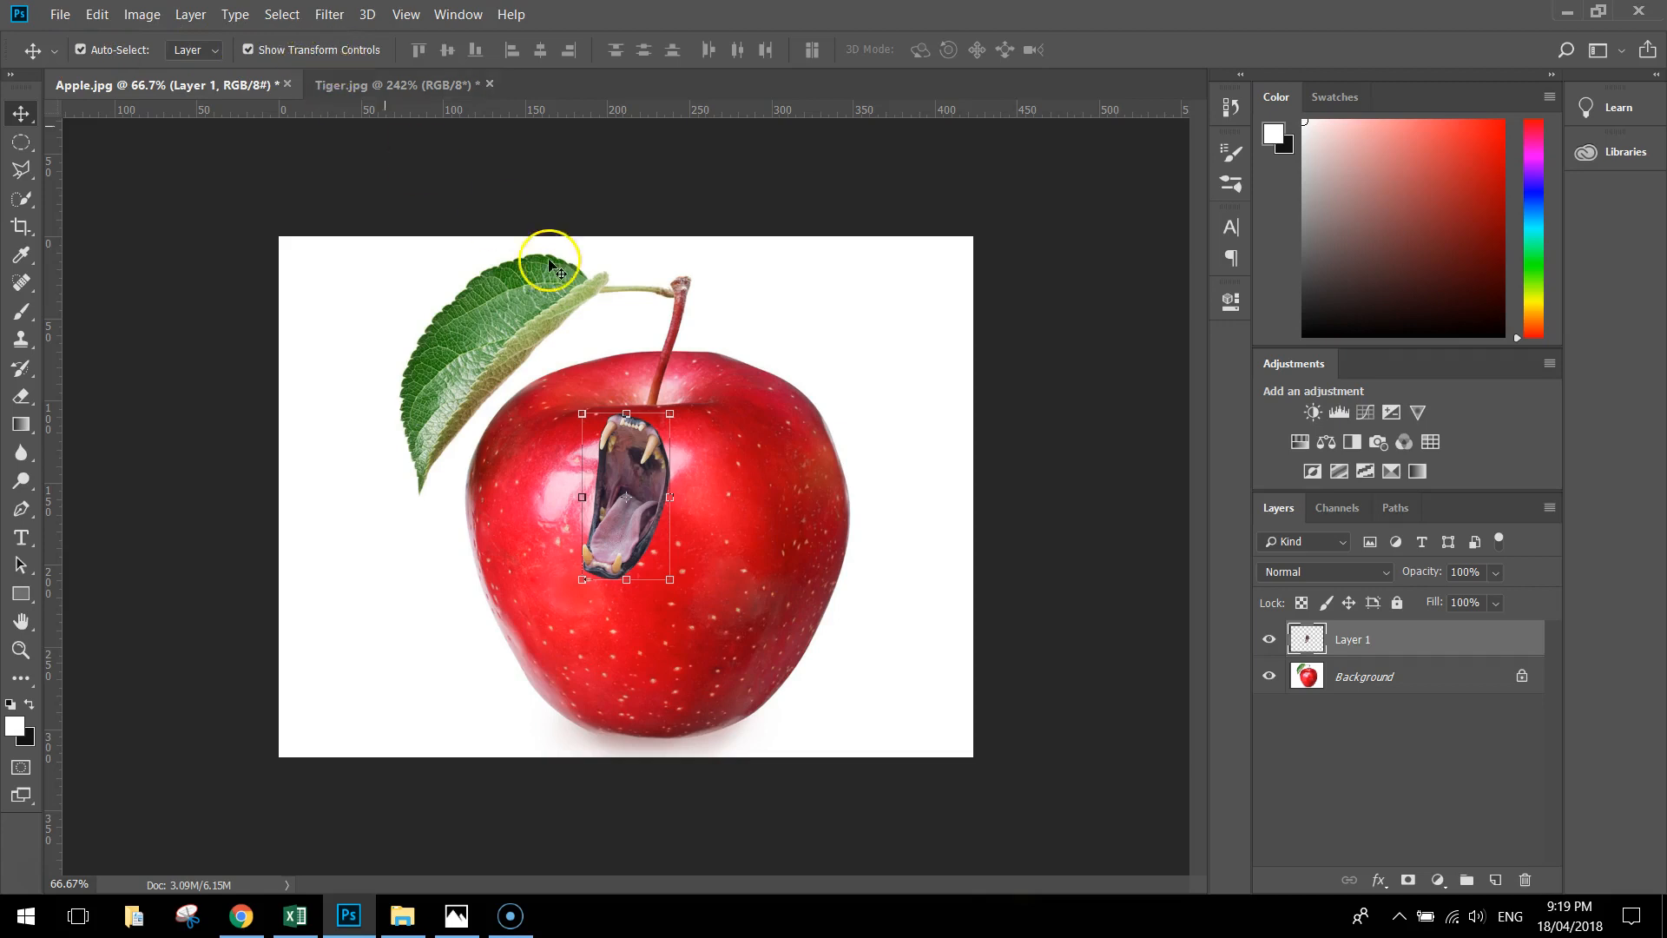
drag(639, 462, 777, 463)
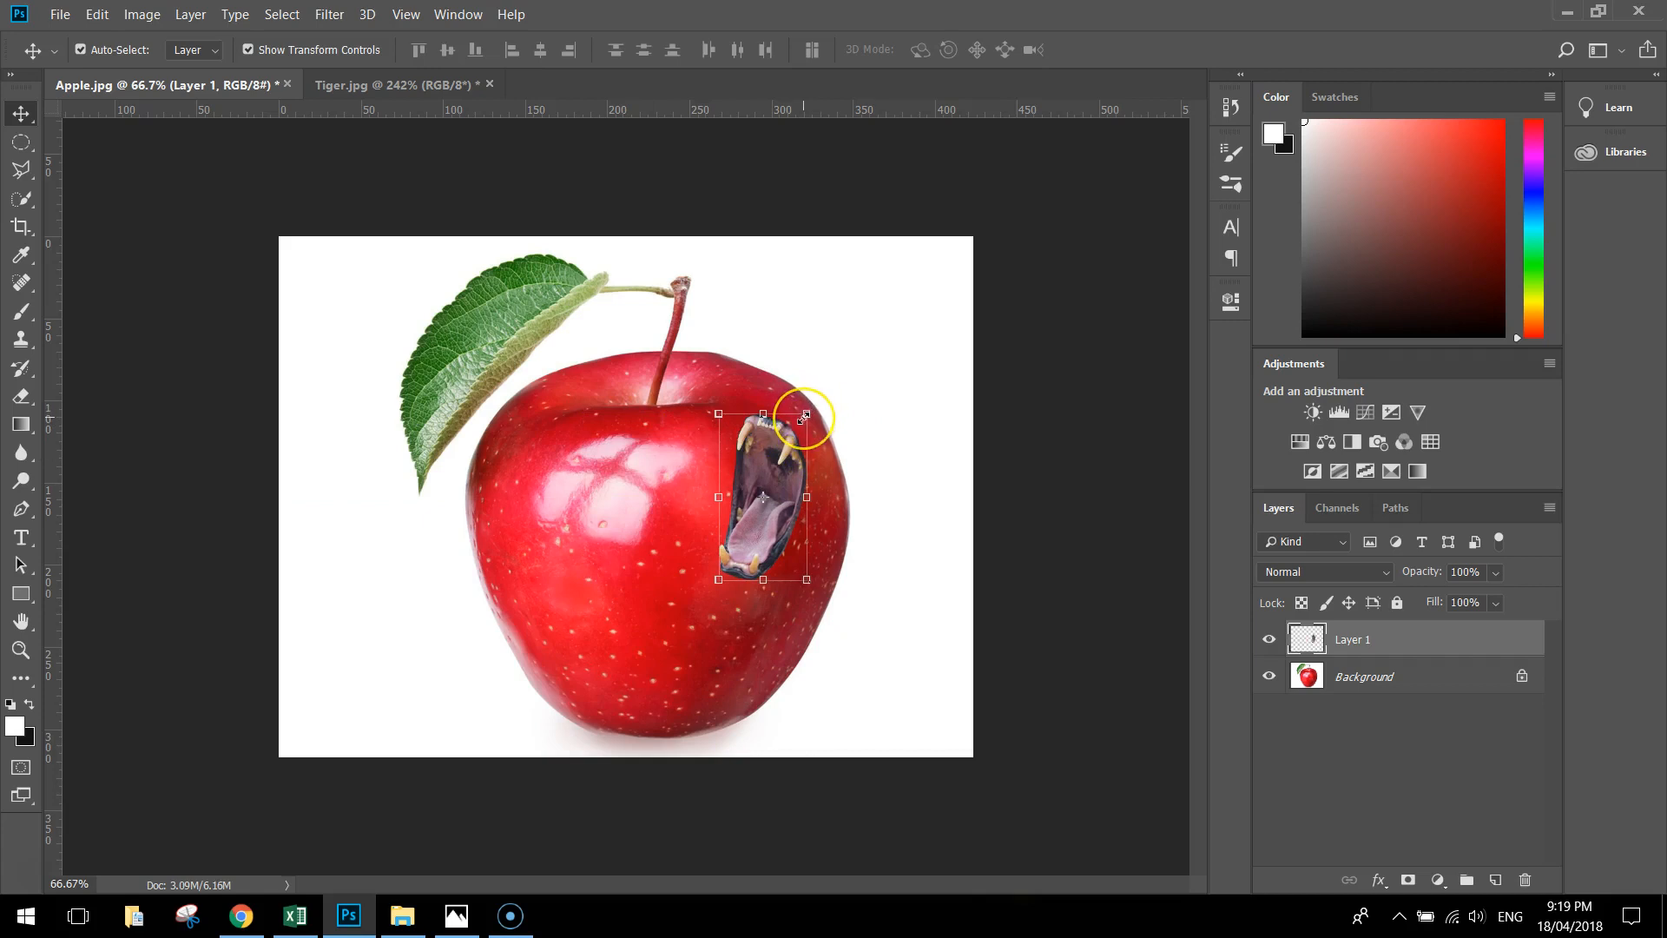
drag(800, 418, 897, 301)
drag(809, 459, 751, 554)
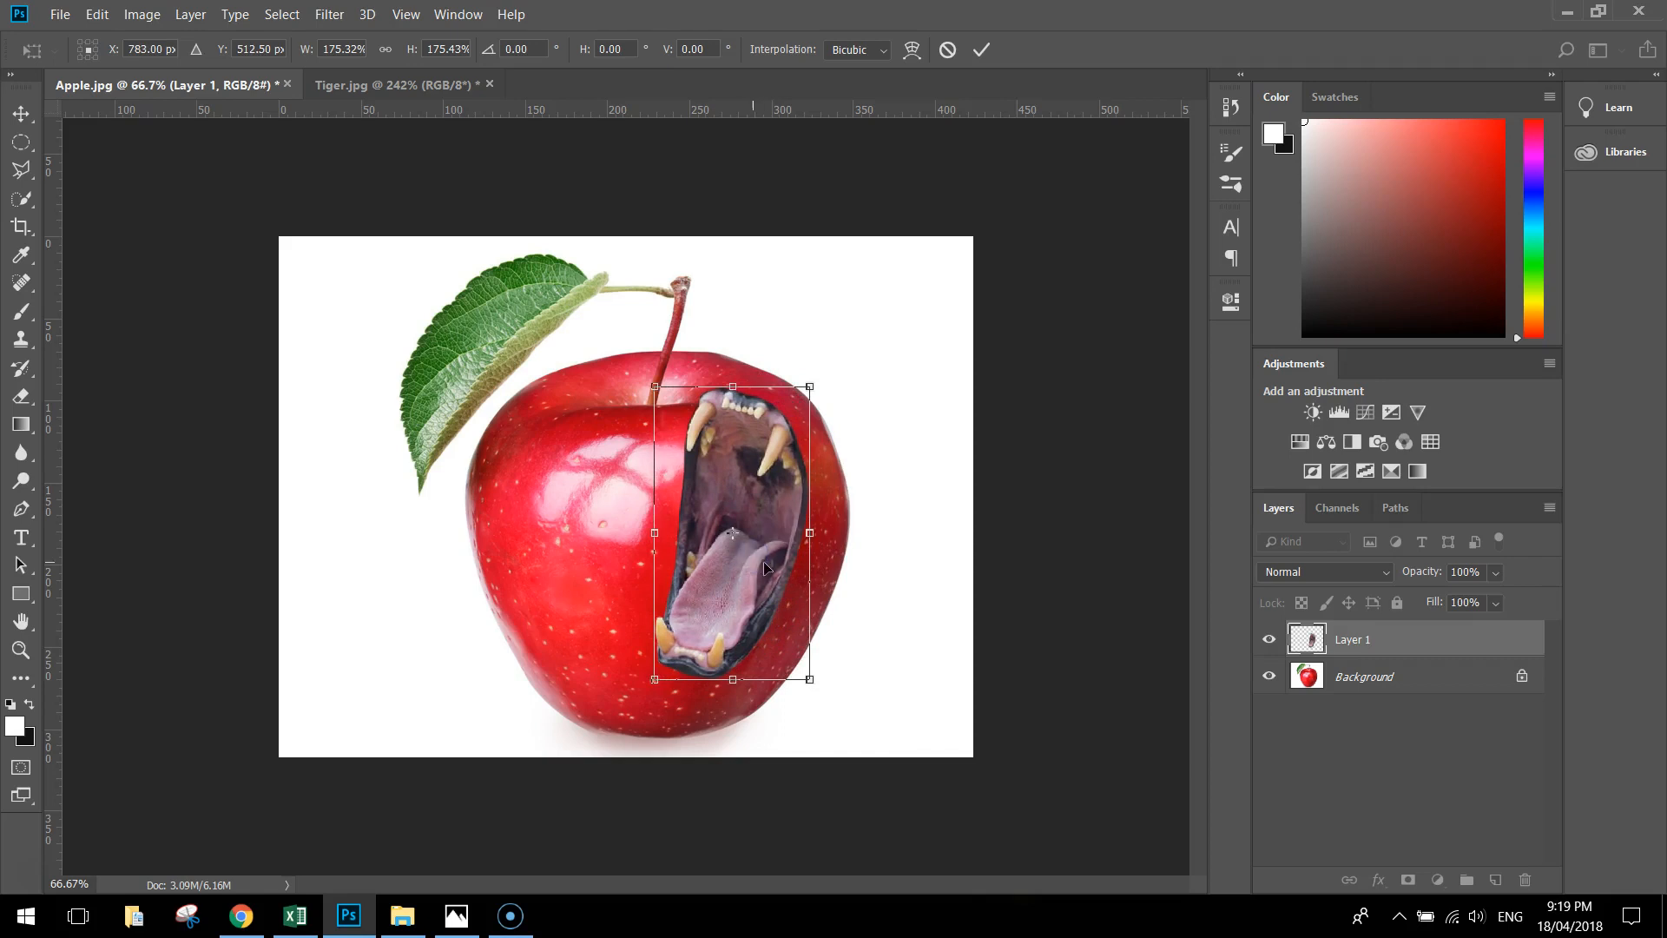
Step: Flip the mouth horizontally, enlarge it to about 189% and place it over the apple's right edge
right_click(750, 570)
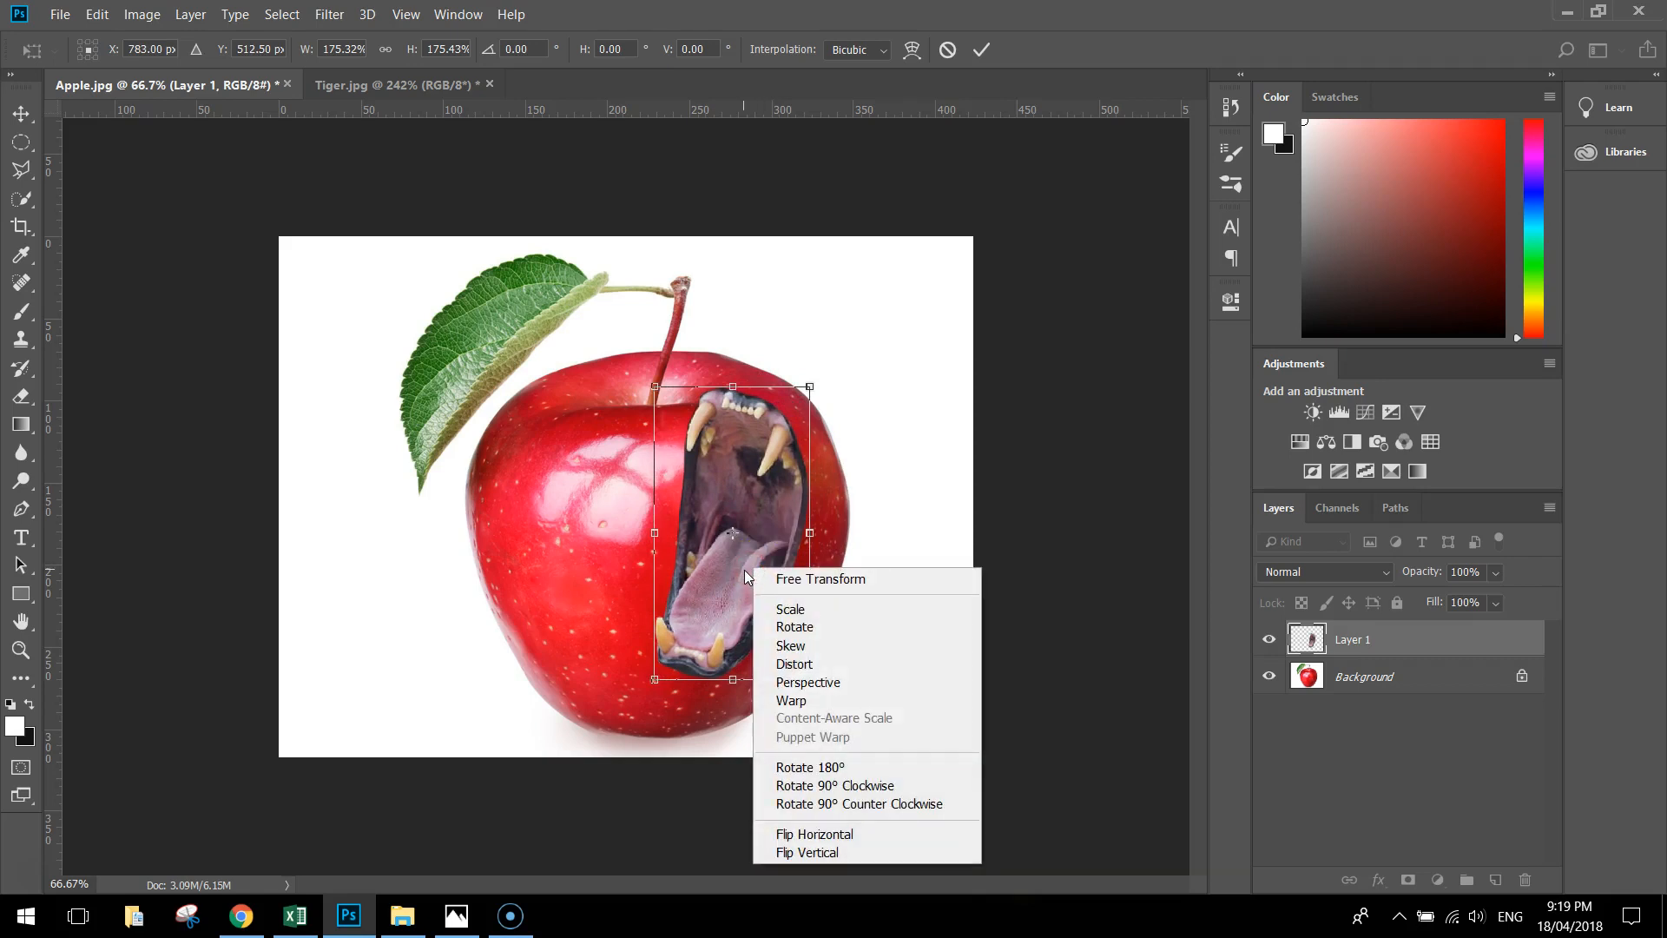
click(816, 835)
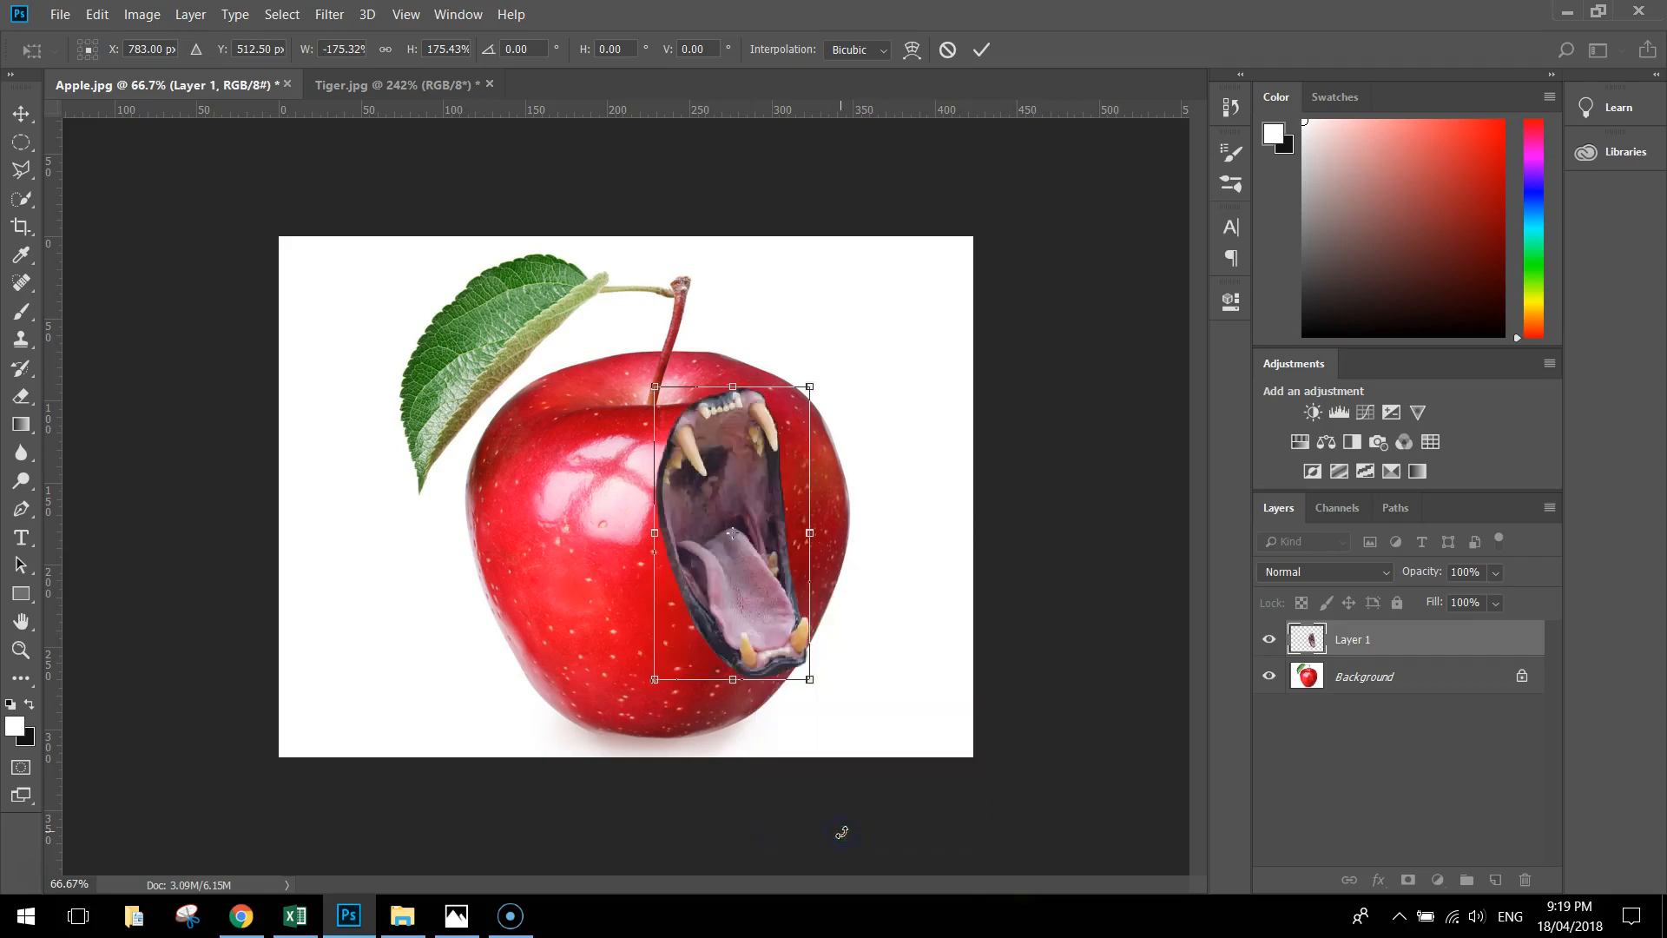
drag(751, 510, 792, 520)
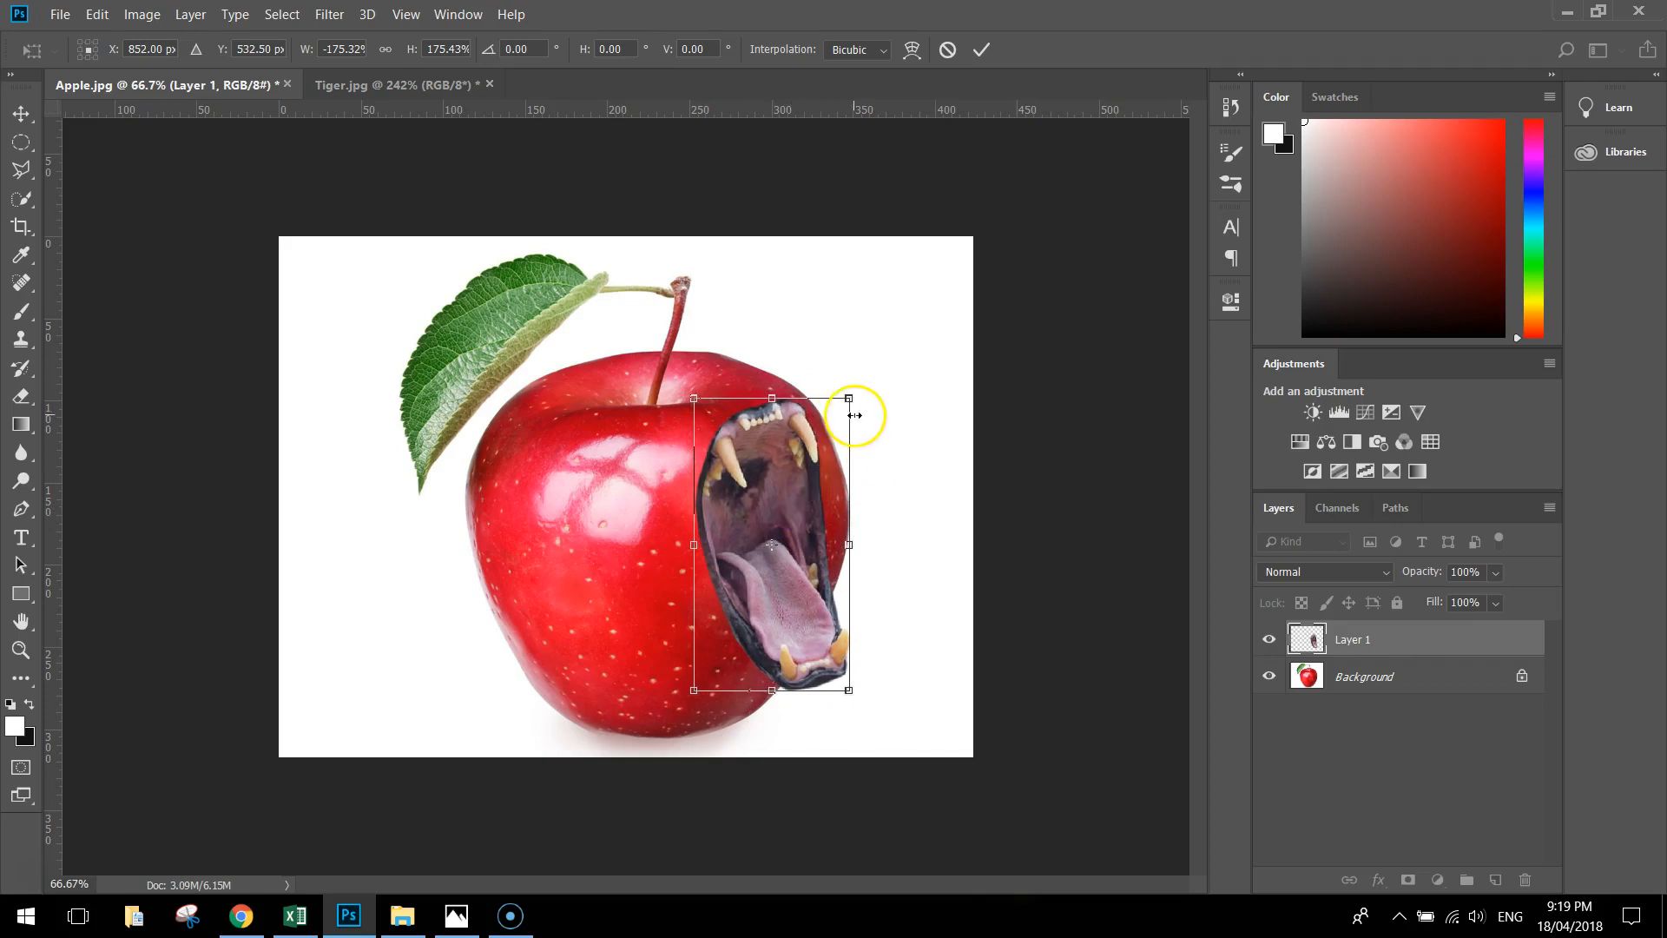
drag(851, 396, 861, 381)
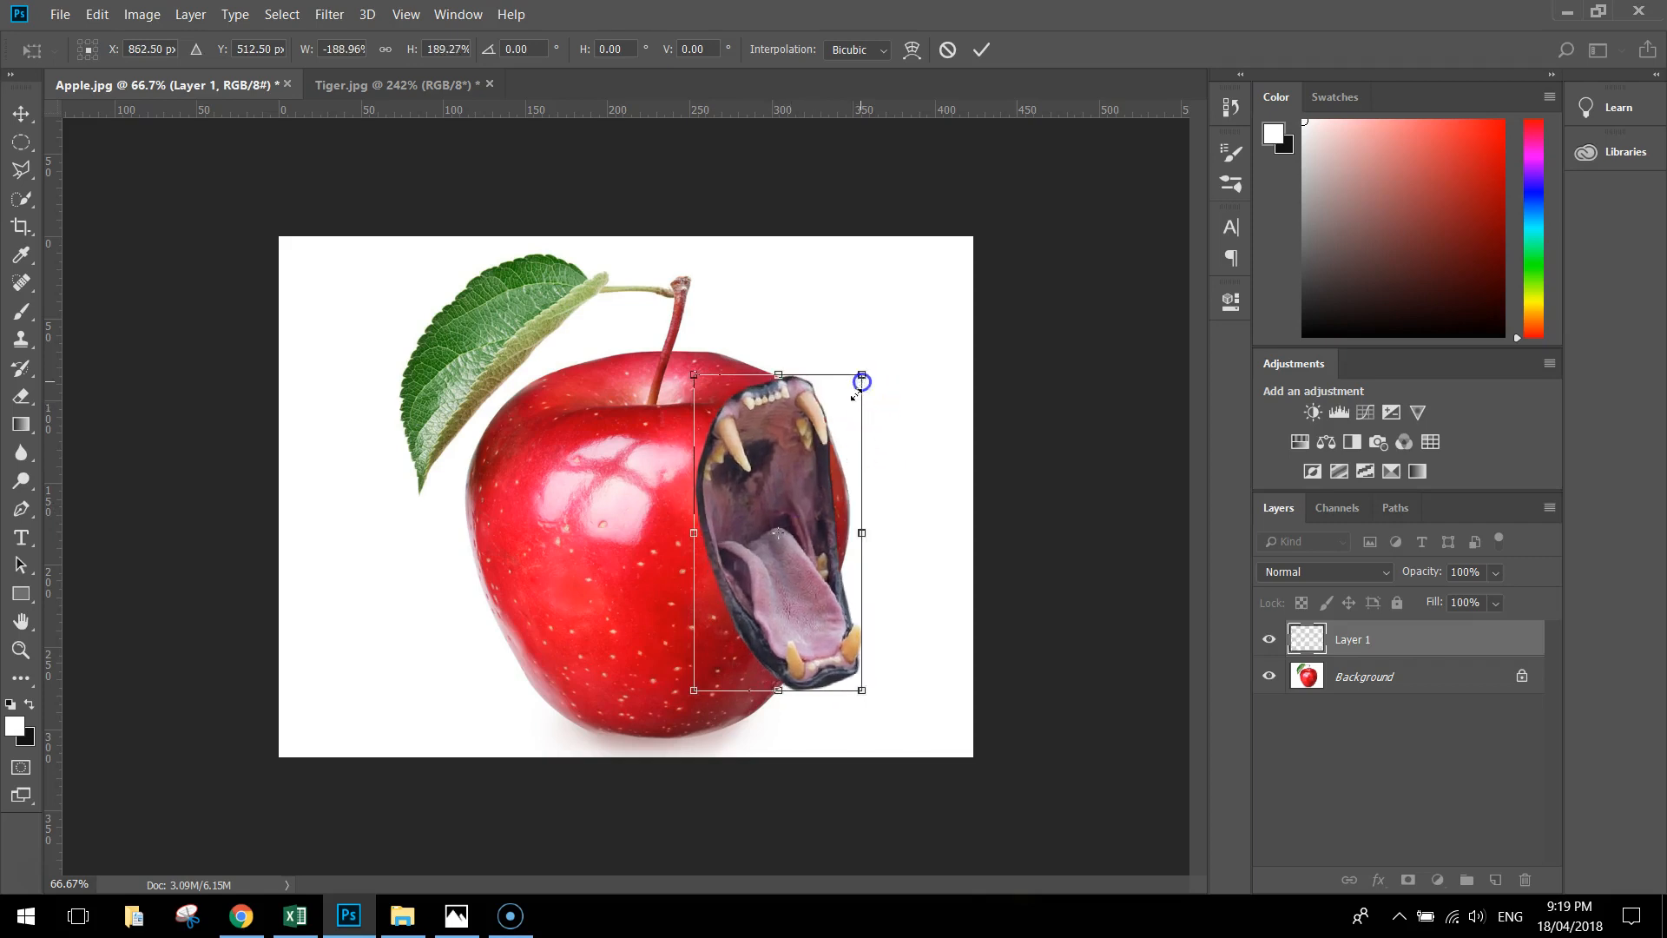
drag(810, 507, 806, 504)
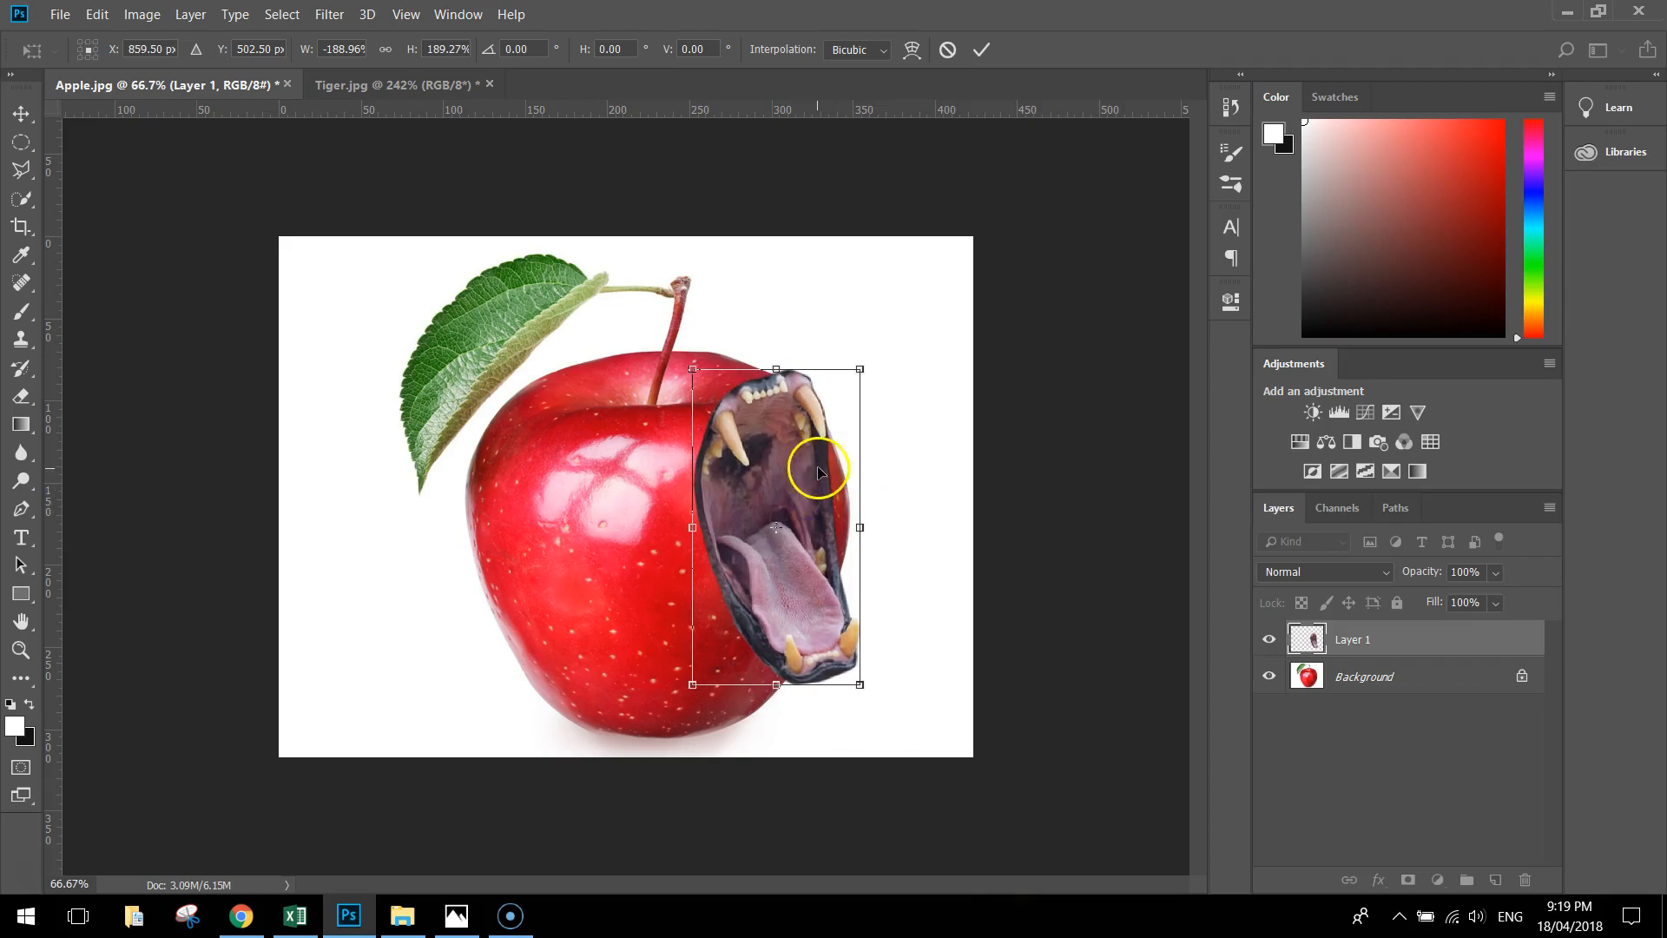
Step: Rotate the mouth to about 25°, enlarge it to about 195%, and fit it against the apple's right edge
drag(874, 342, 927, 401)
drag(840, 458, 793, 507)
drag(899, 439, 908, 432)
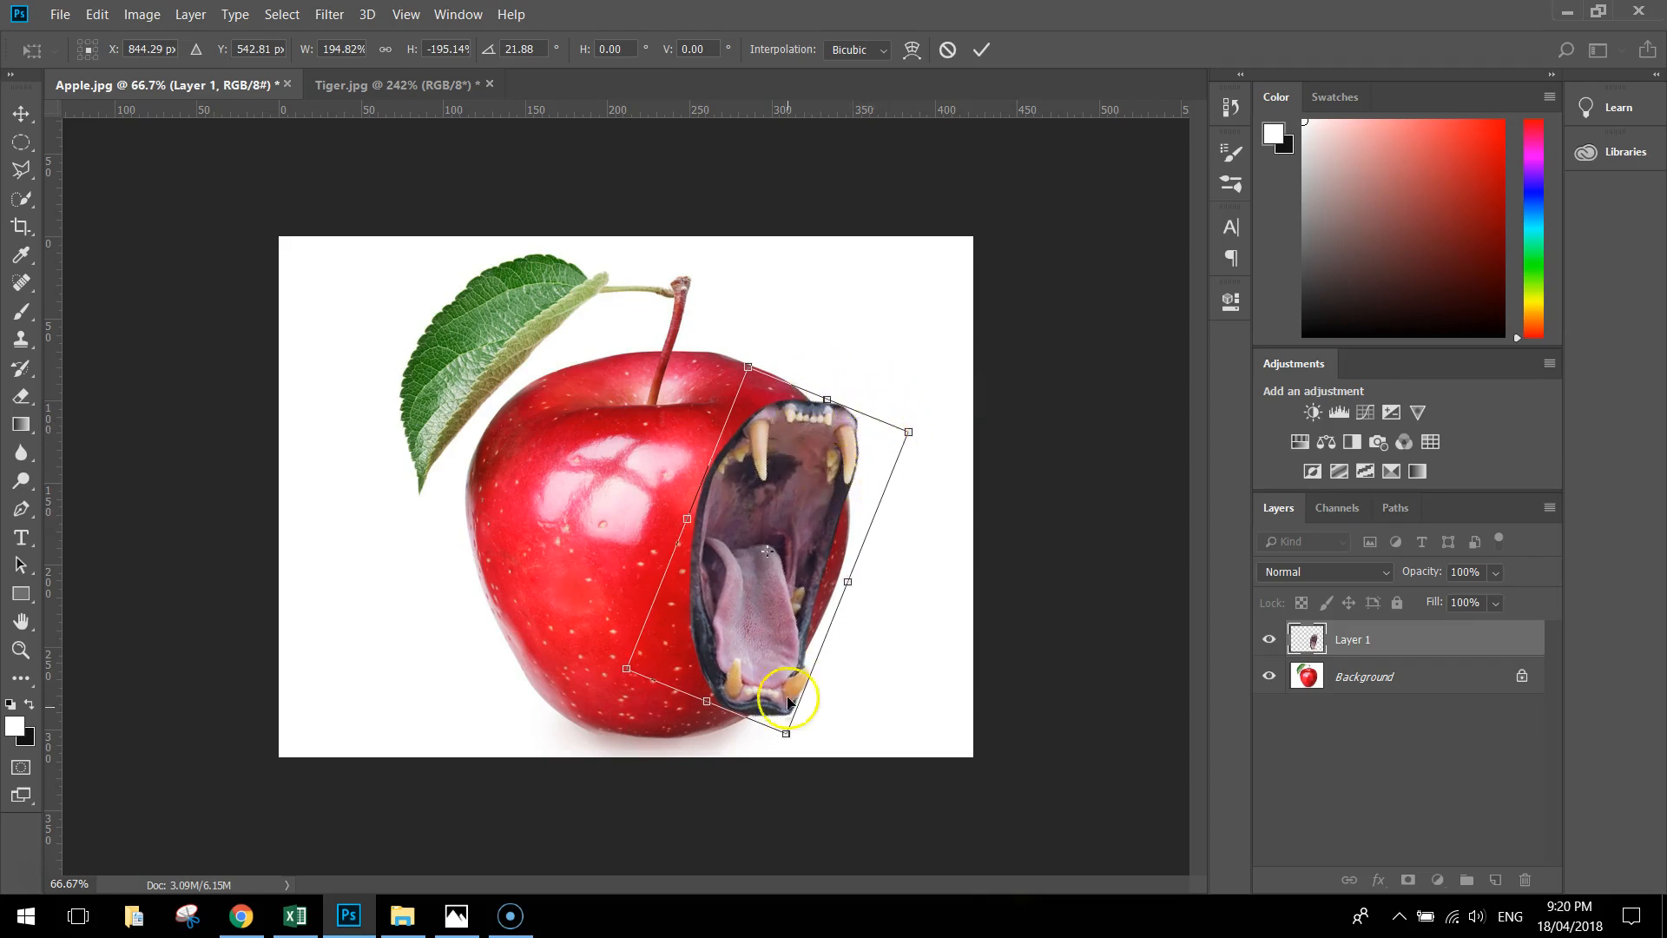
drag(767, 595, 767, 594)
drag(922, 408, 934, 415)
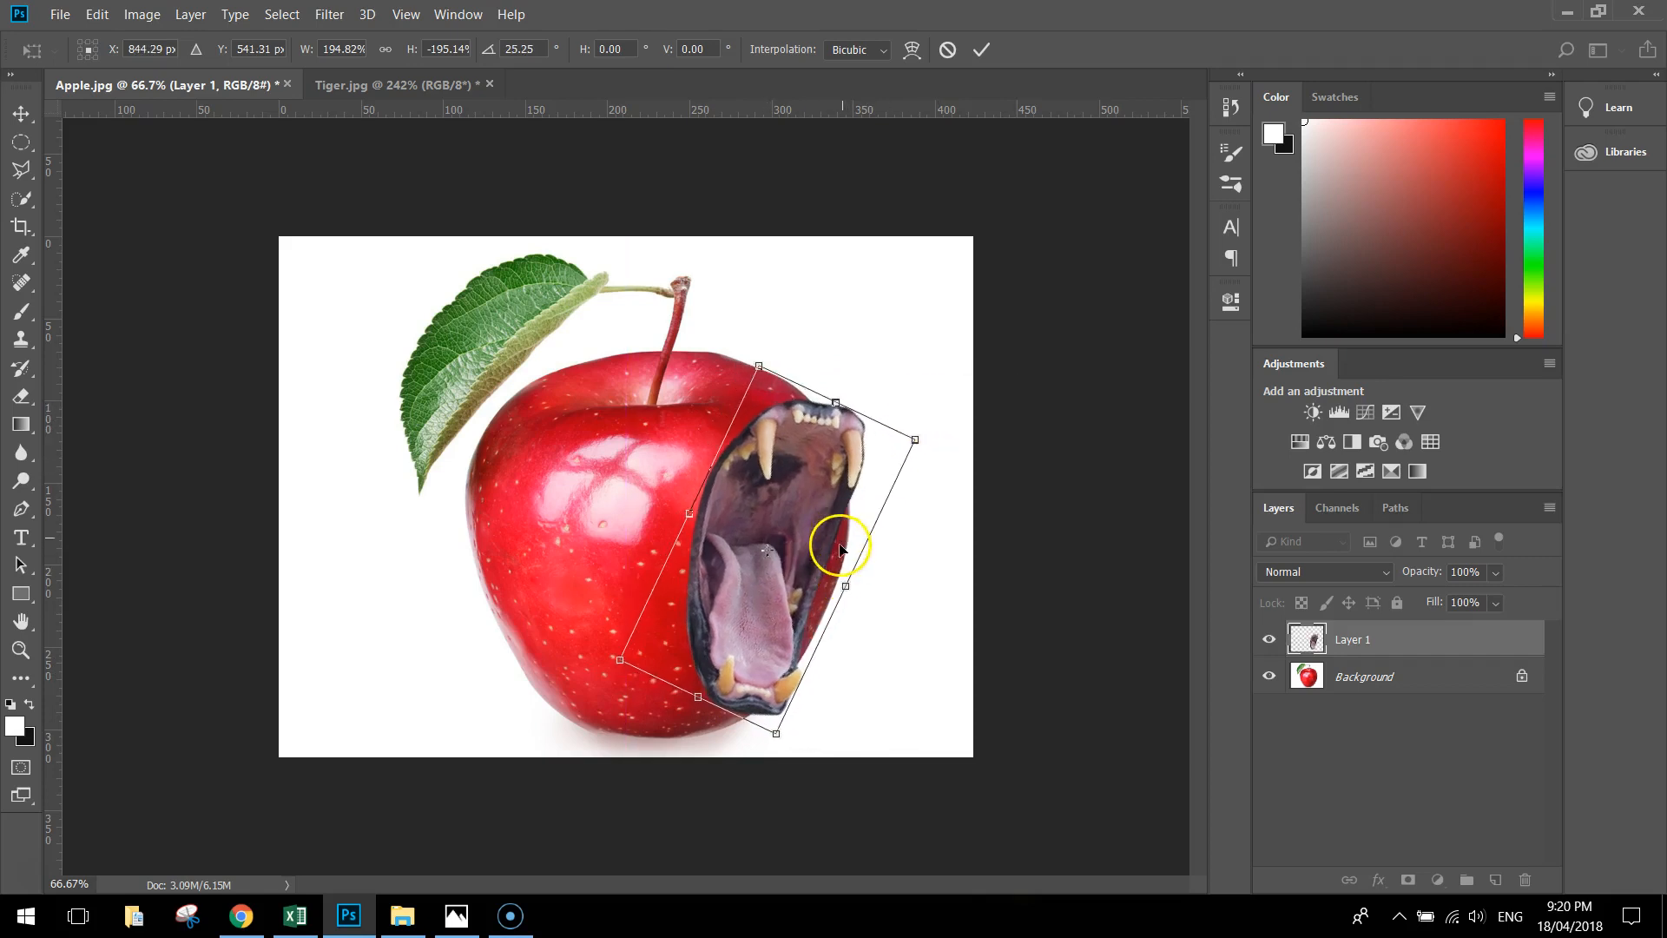
drag(819, 503, 812, 508)
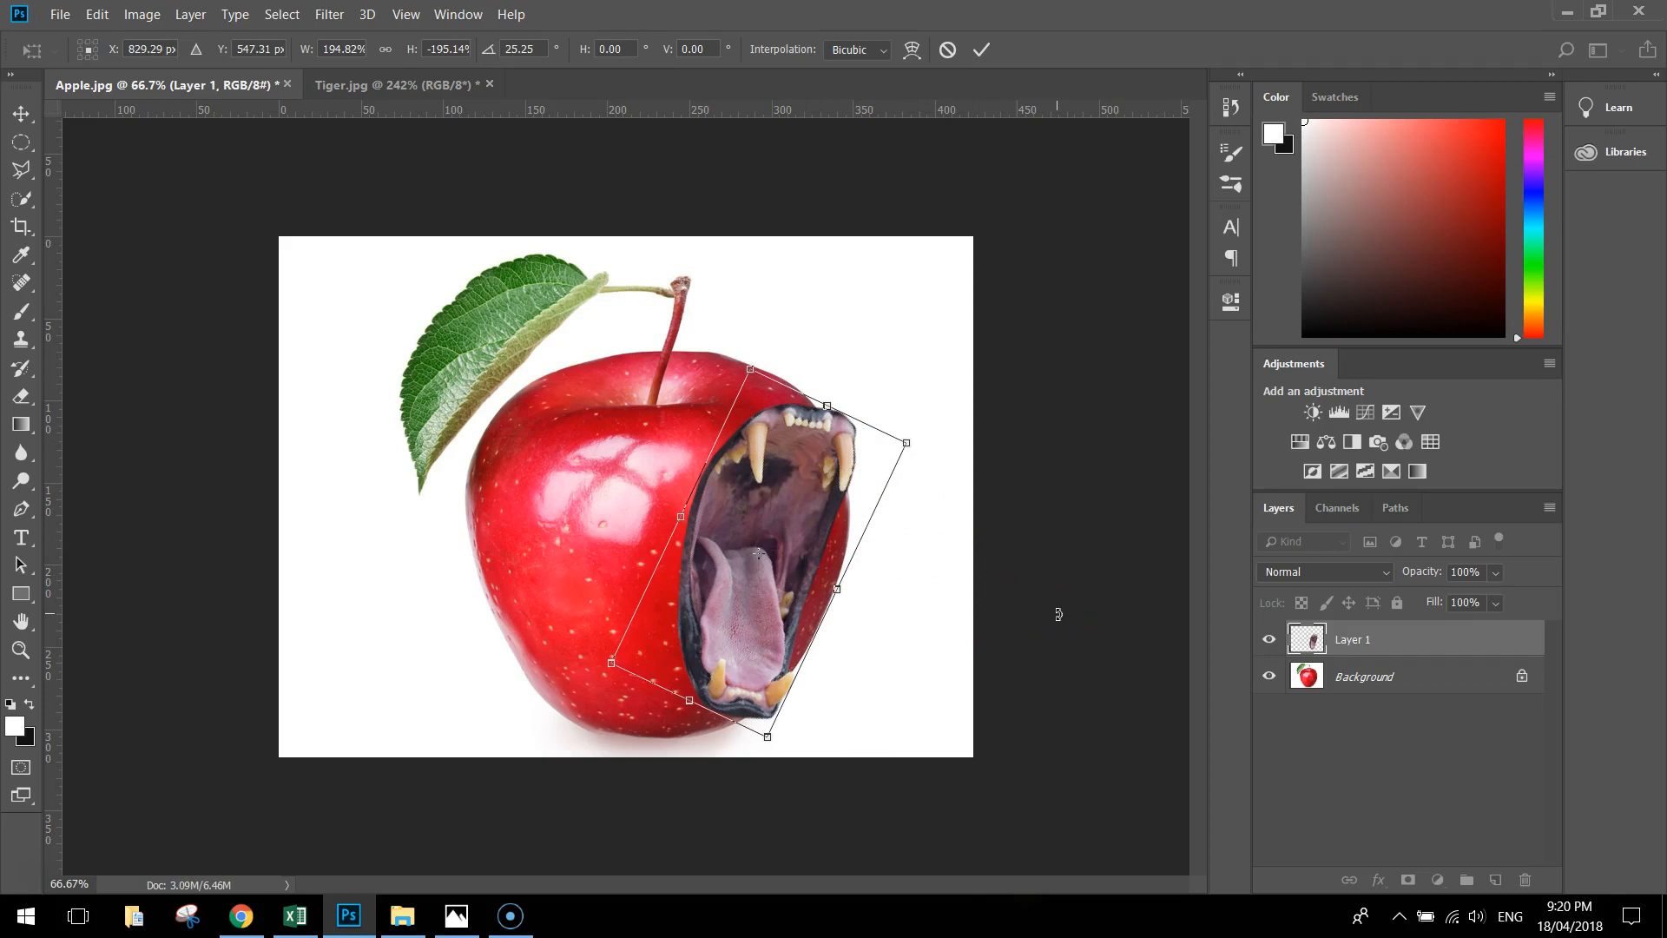
click(1023, 608)
click(981, 52)
click(998, 194)
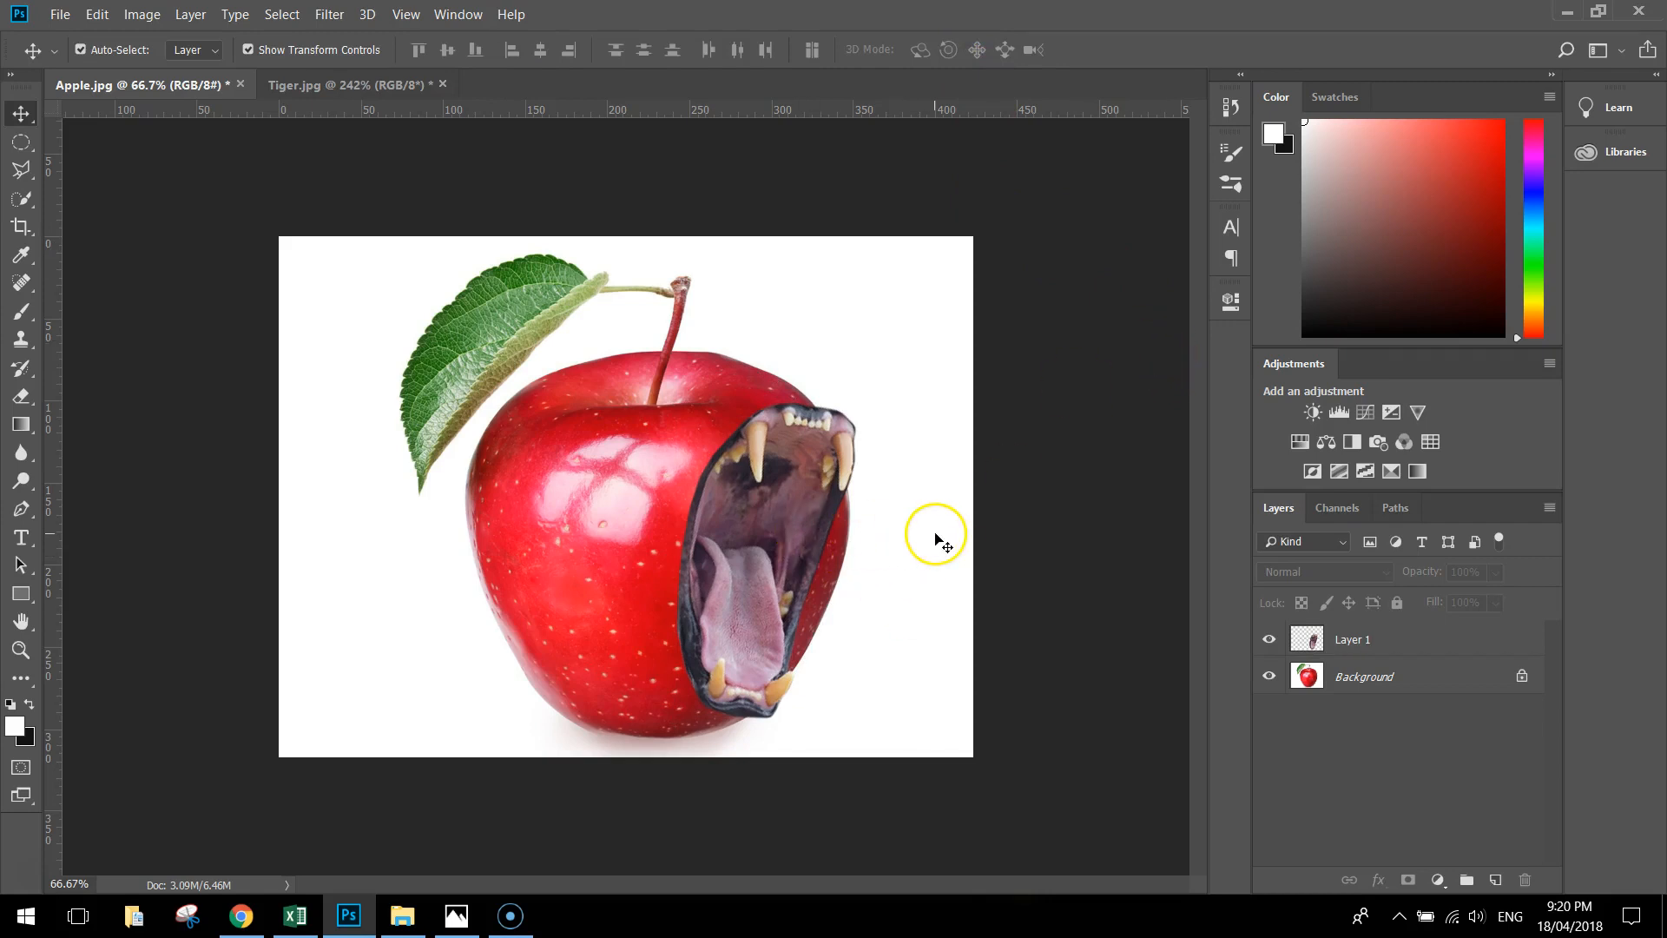
Step: Unlock the apple's Background layer and duplicate it within Apple.jpg
click(1432, 677)
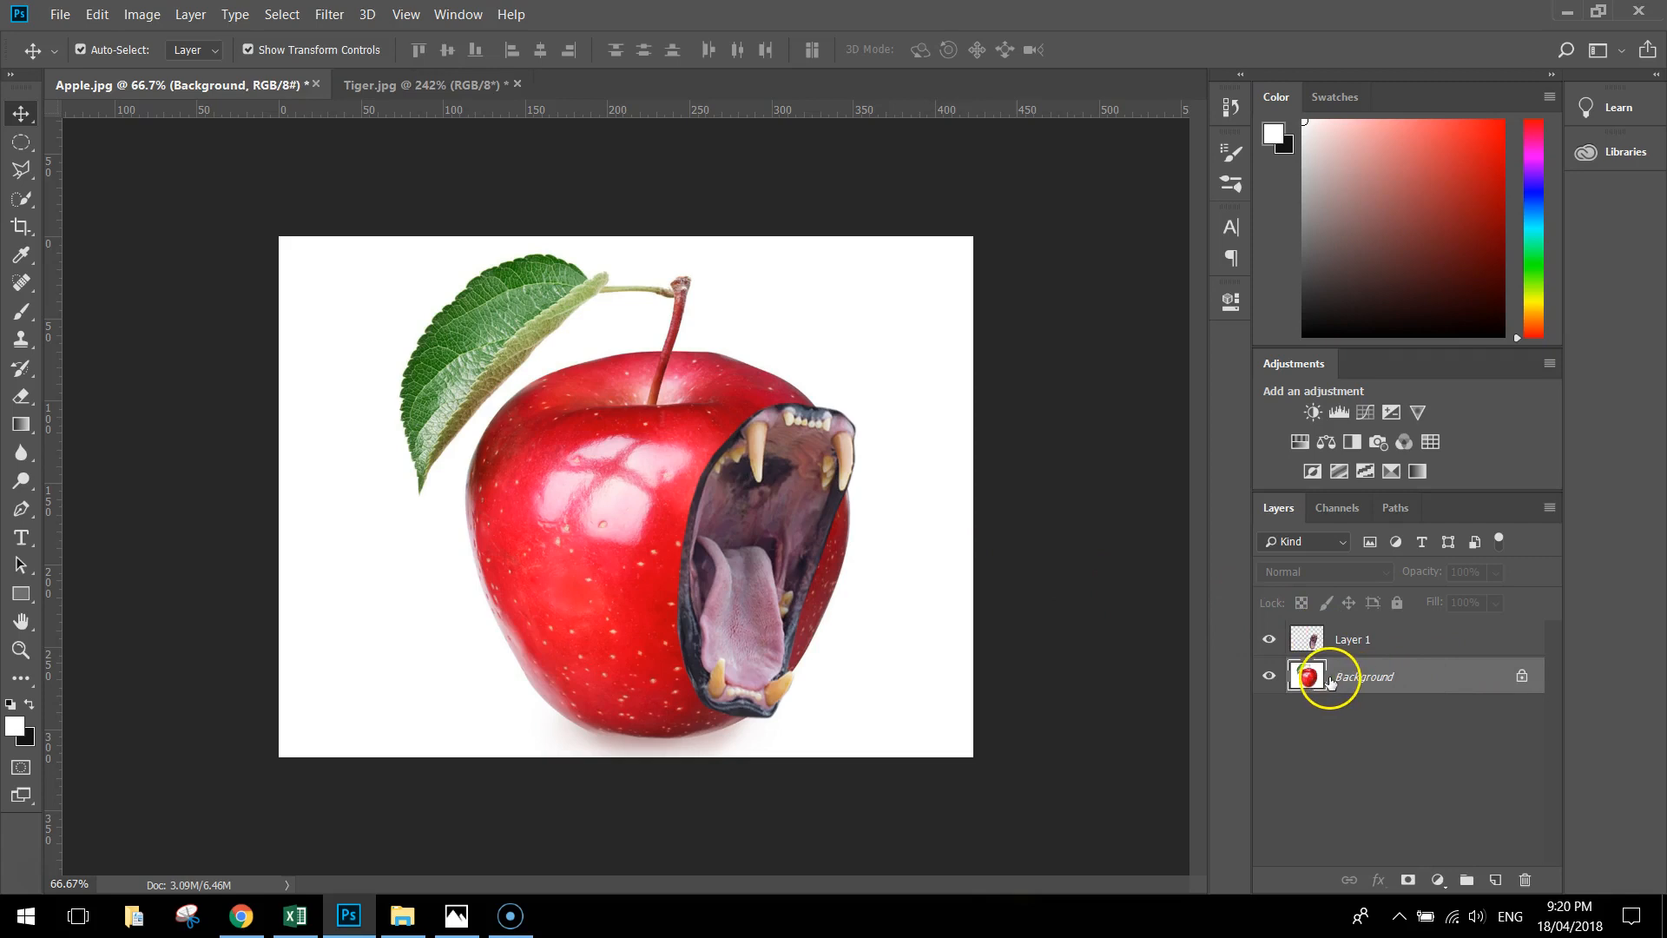
click(1522, 677)
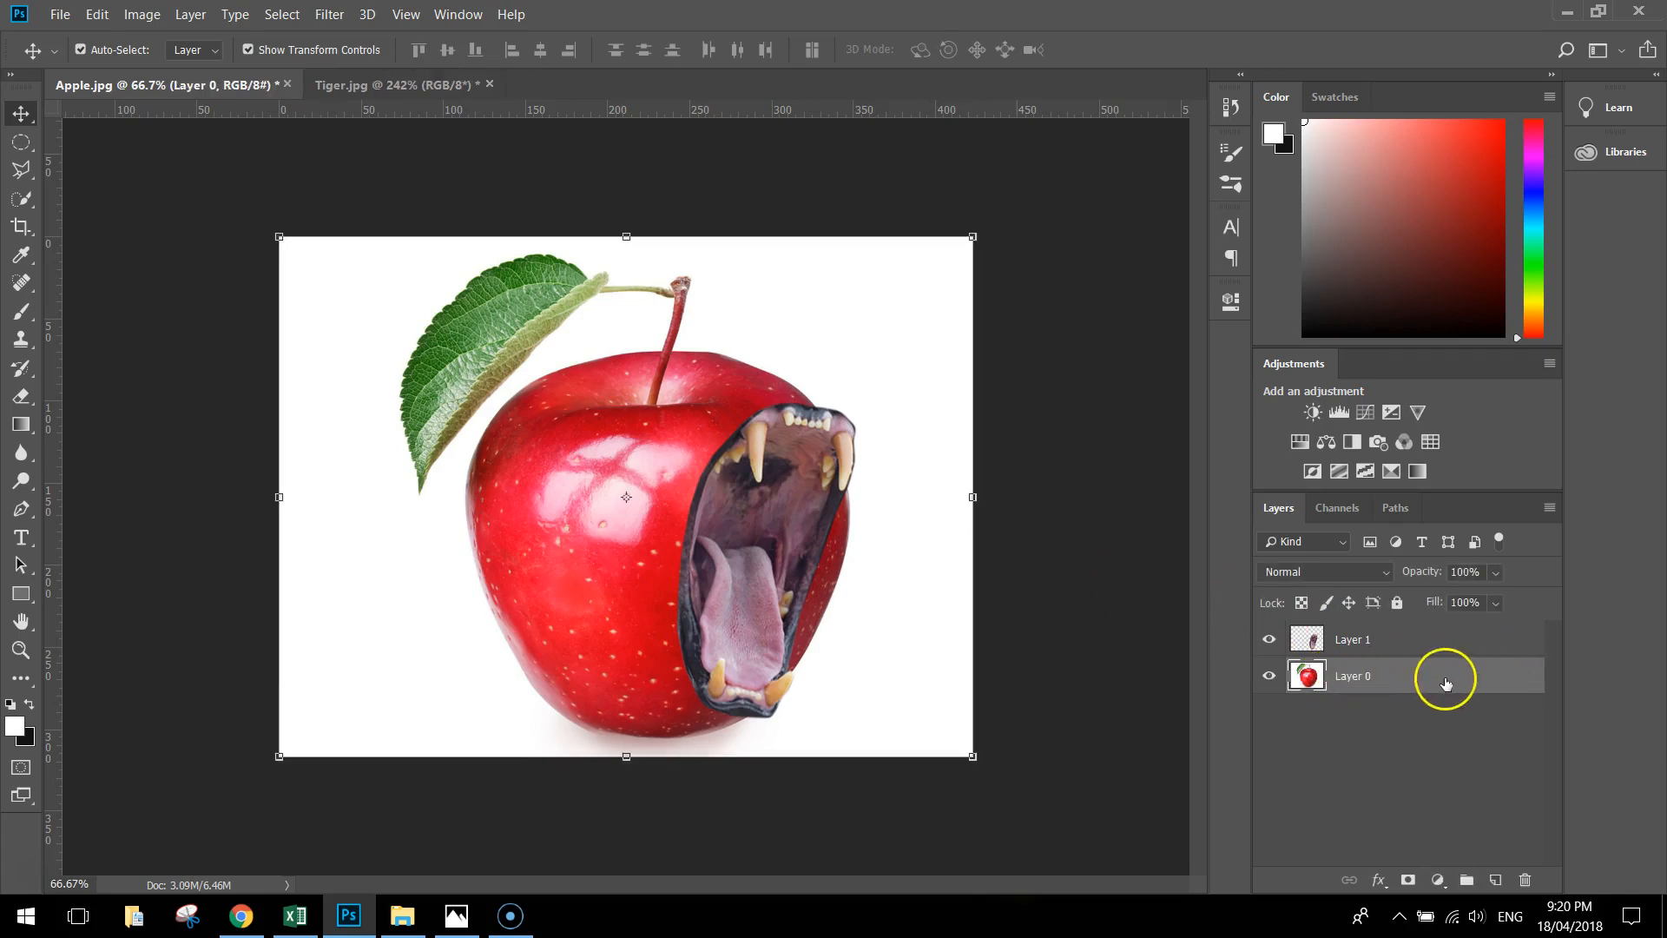
right_click(1401, 683)
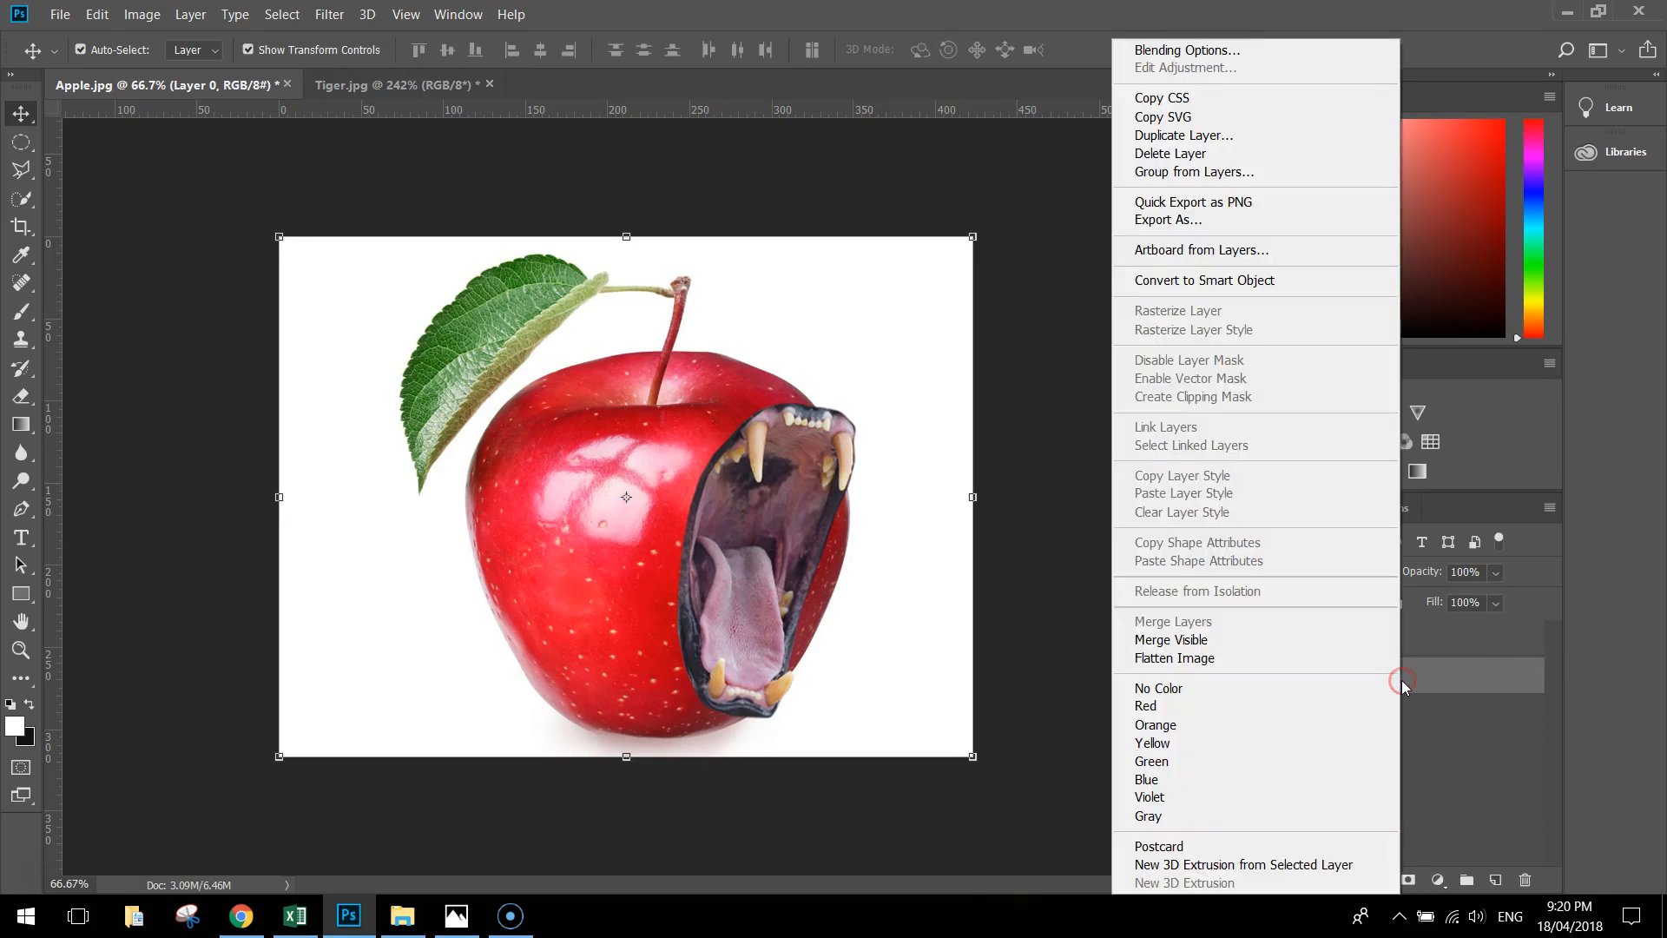
click(1245, 136)
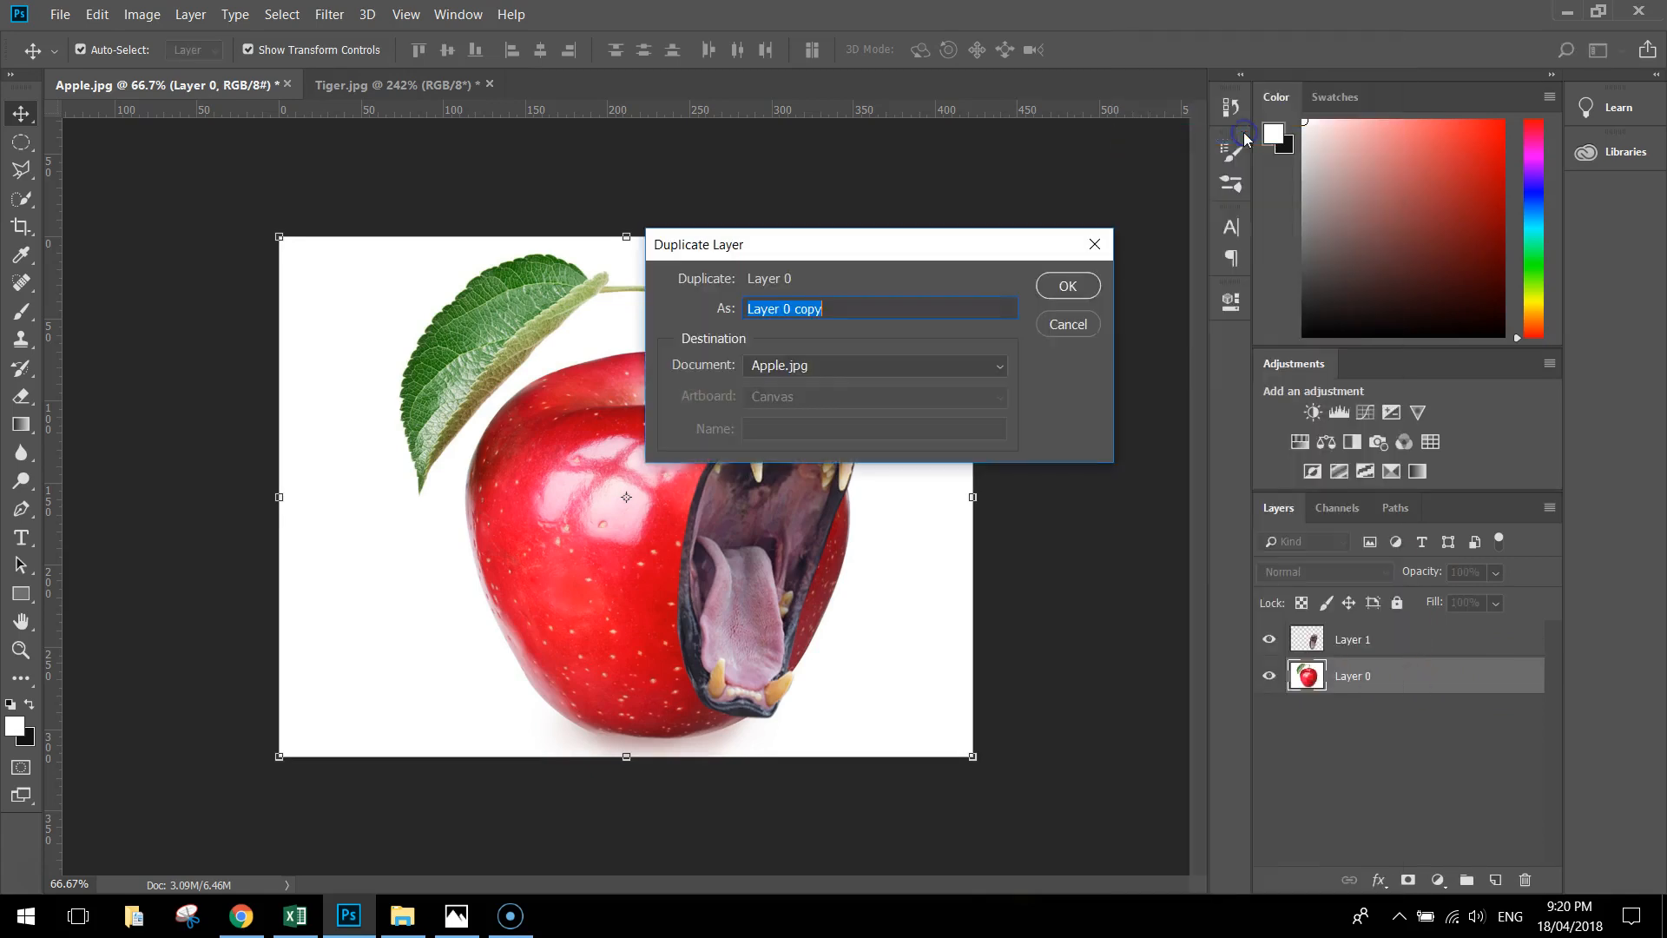
click(1070, 285)
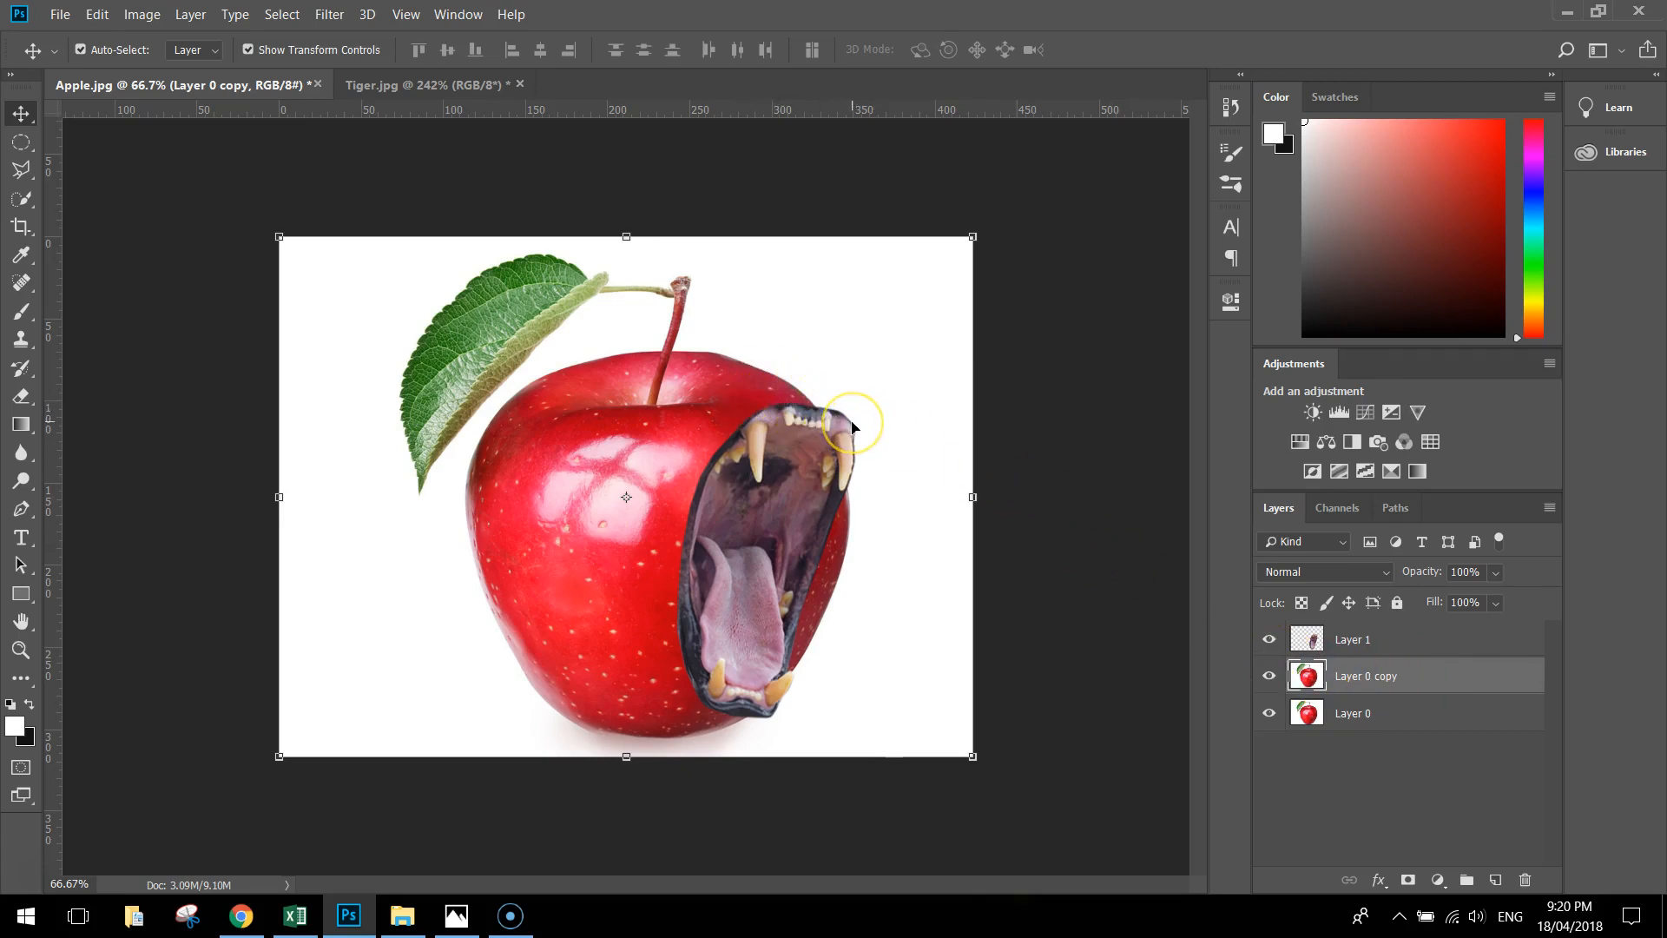
Step: Make a freehand Lasso selection around the apple's upper-right edge and the top of the mouth, and shift it slightly left
click(282, 258)
click(21, 170)
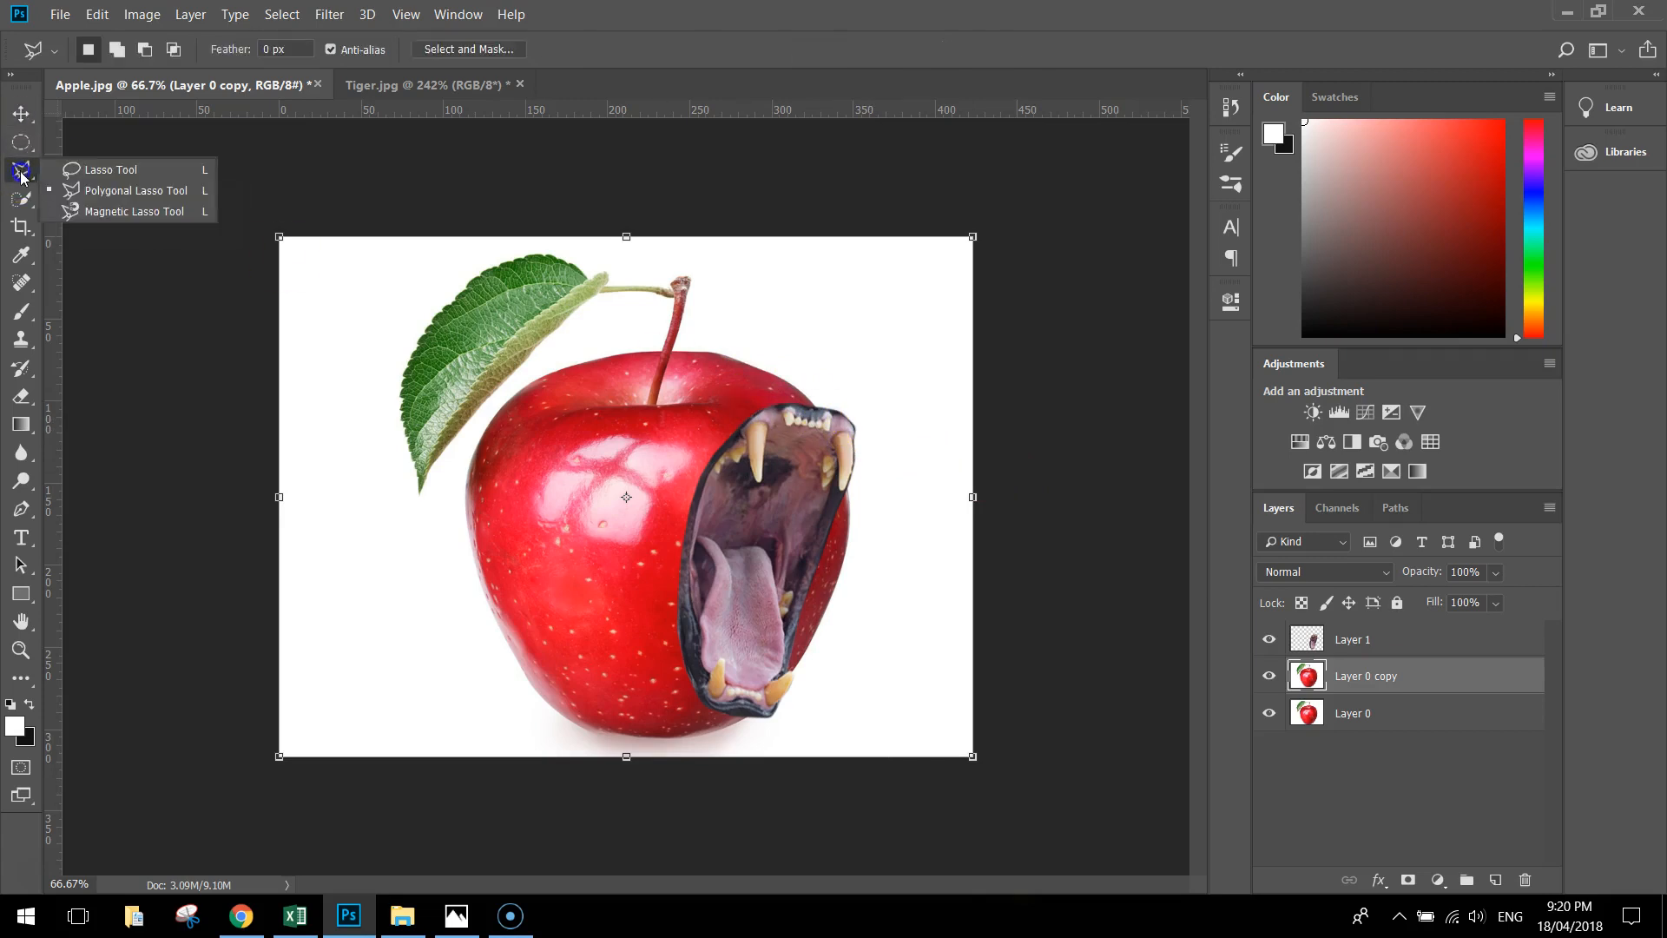
click(139, 198)
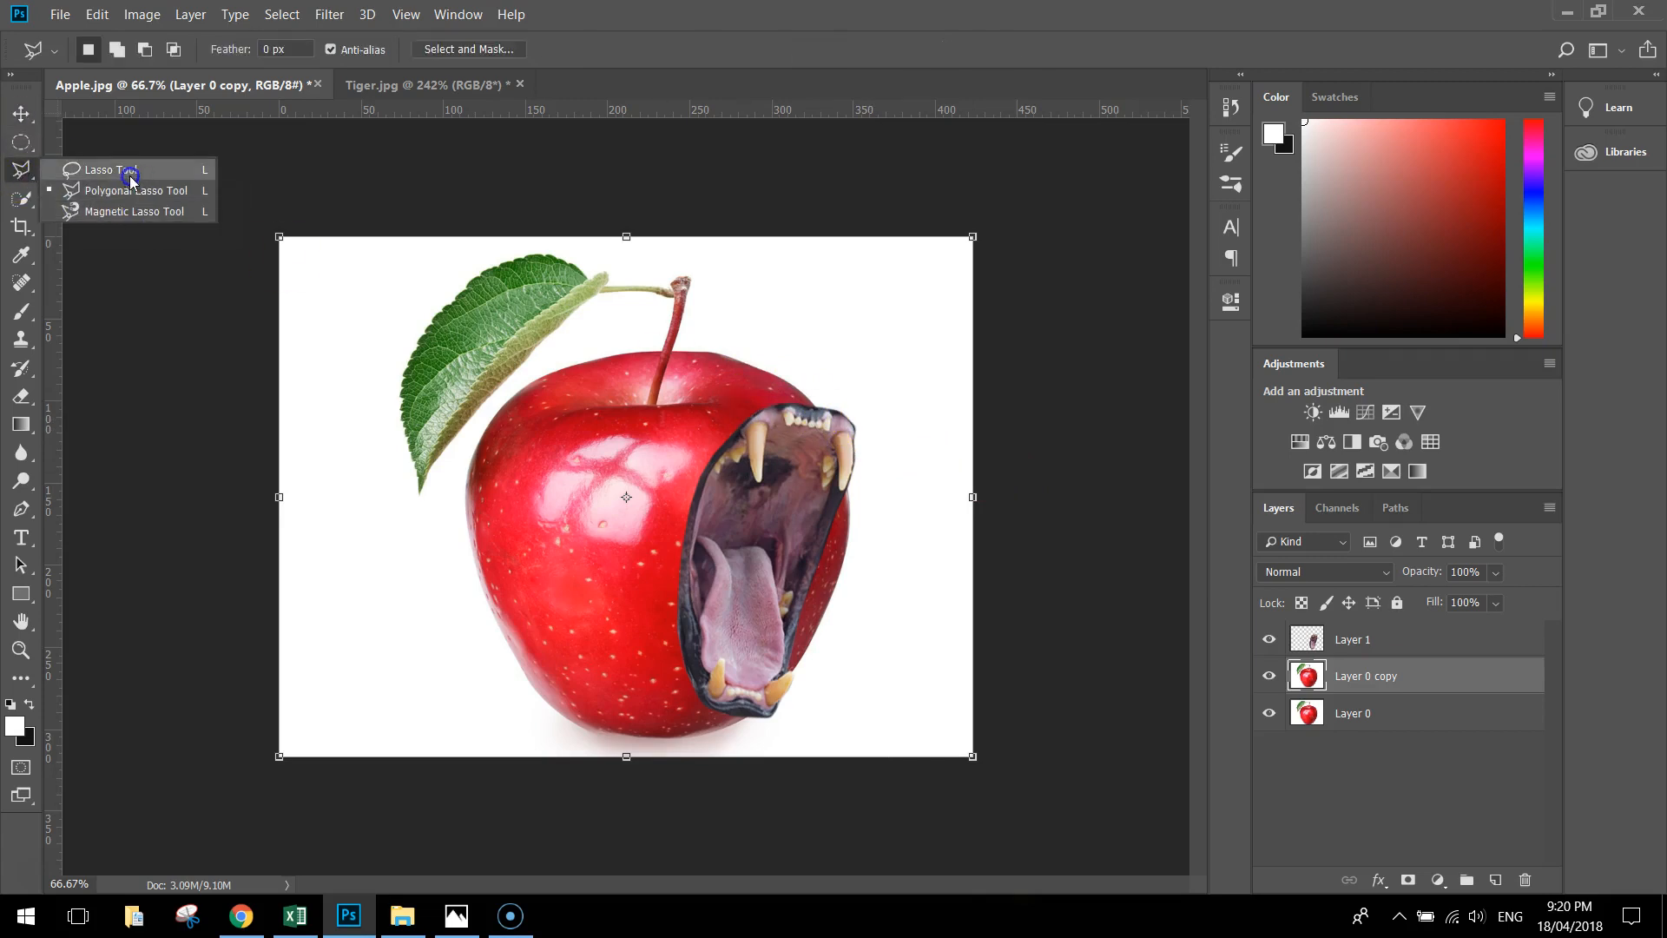
click(110, 172)
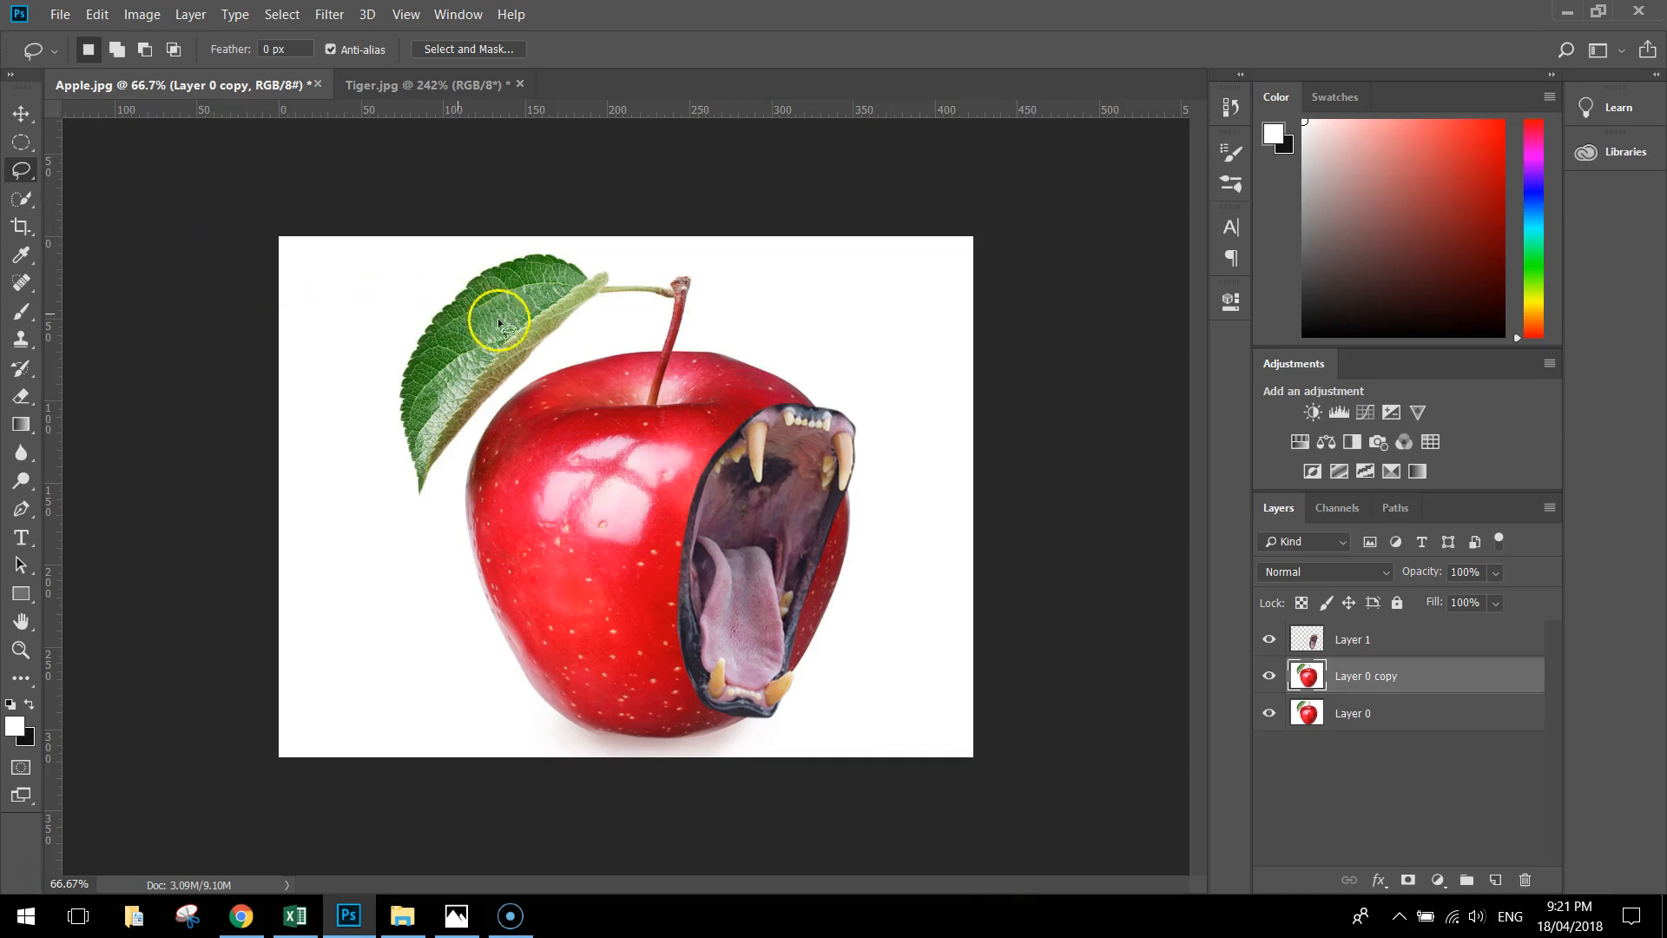
drag(842, 359, 840, 360)
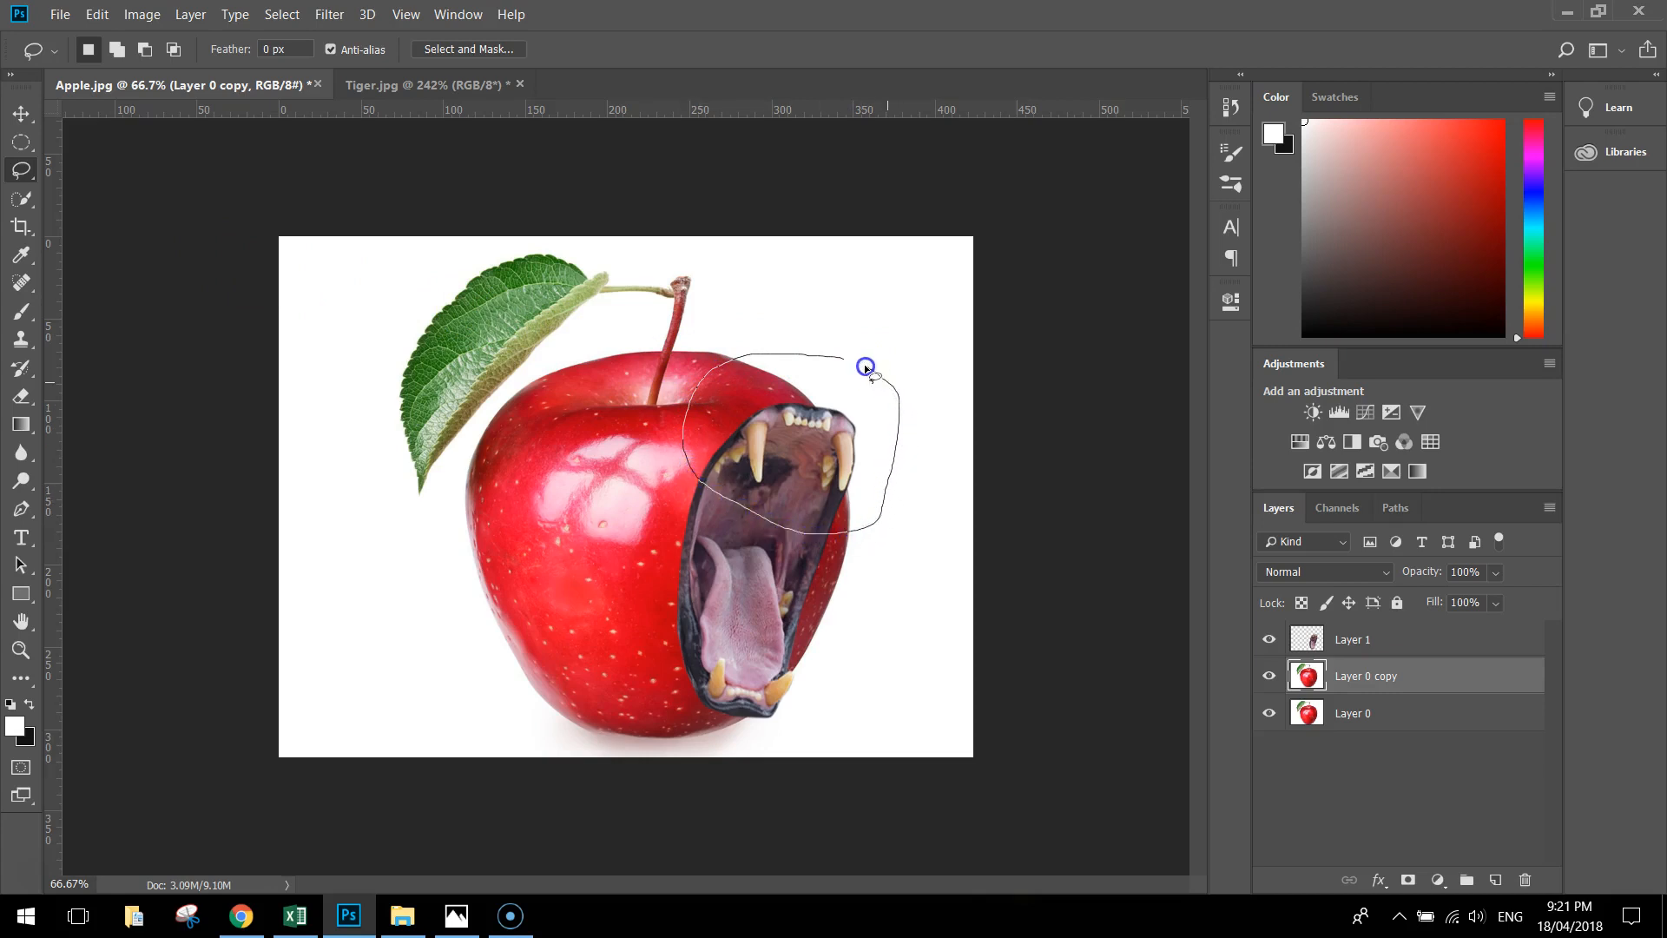
drag(831, 355, 830, 359)
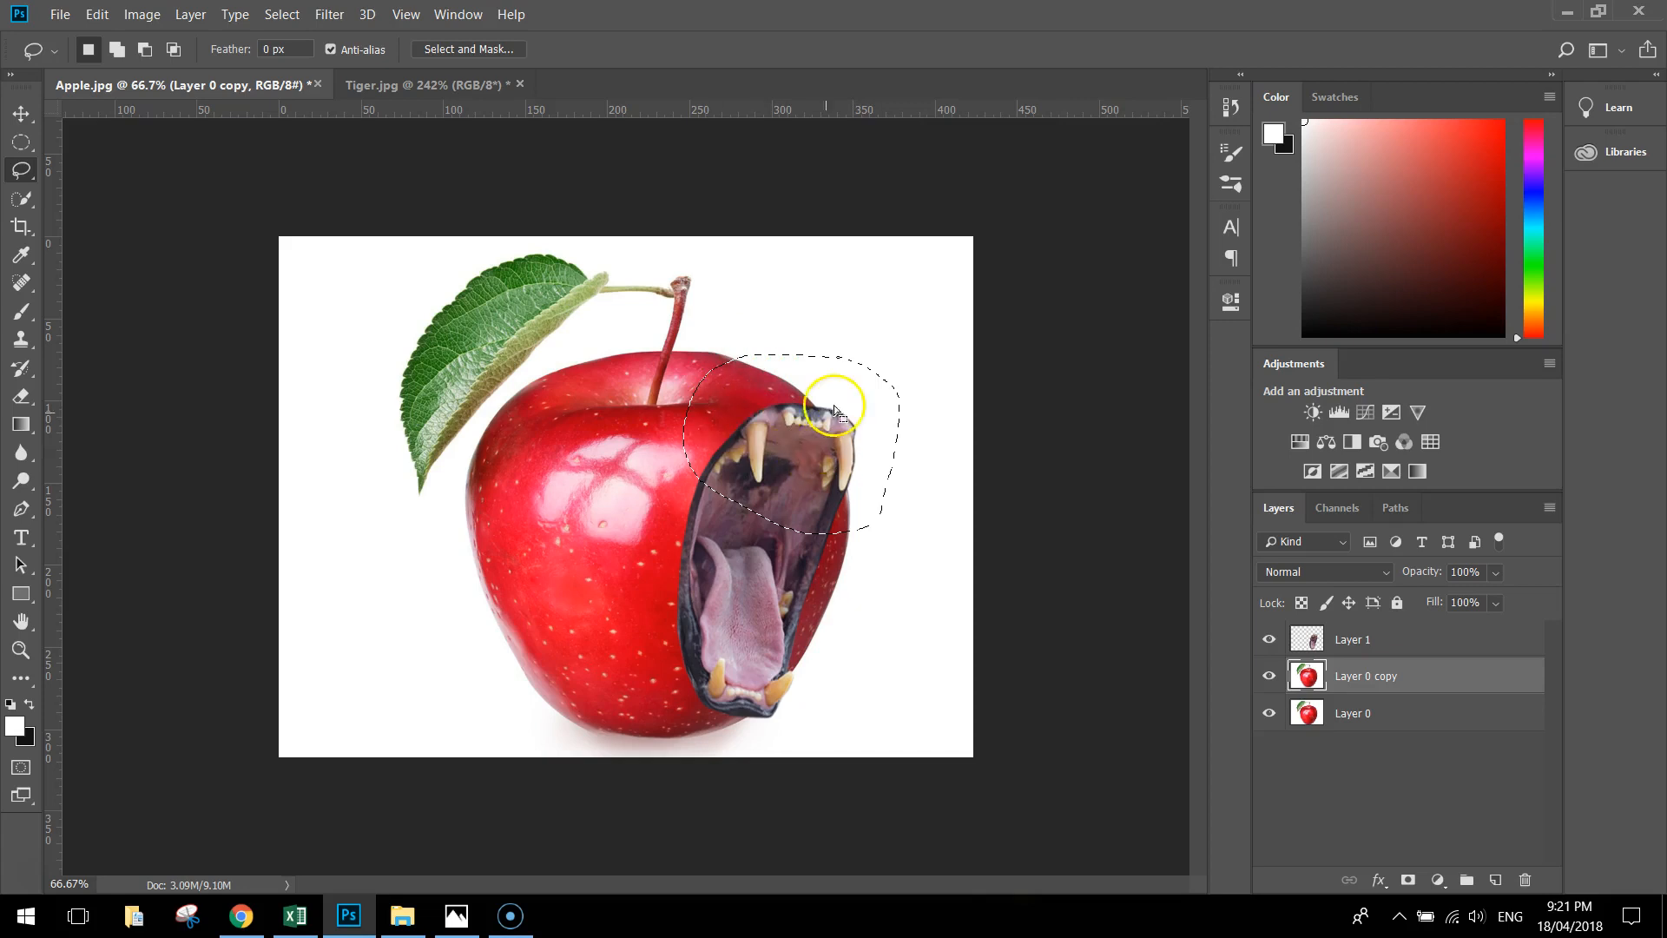
drag(849, 458, 842, 458)
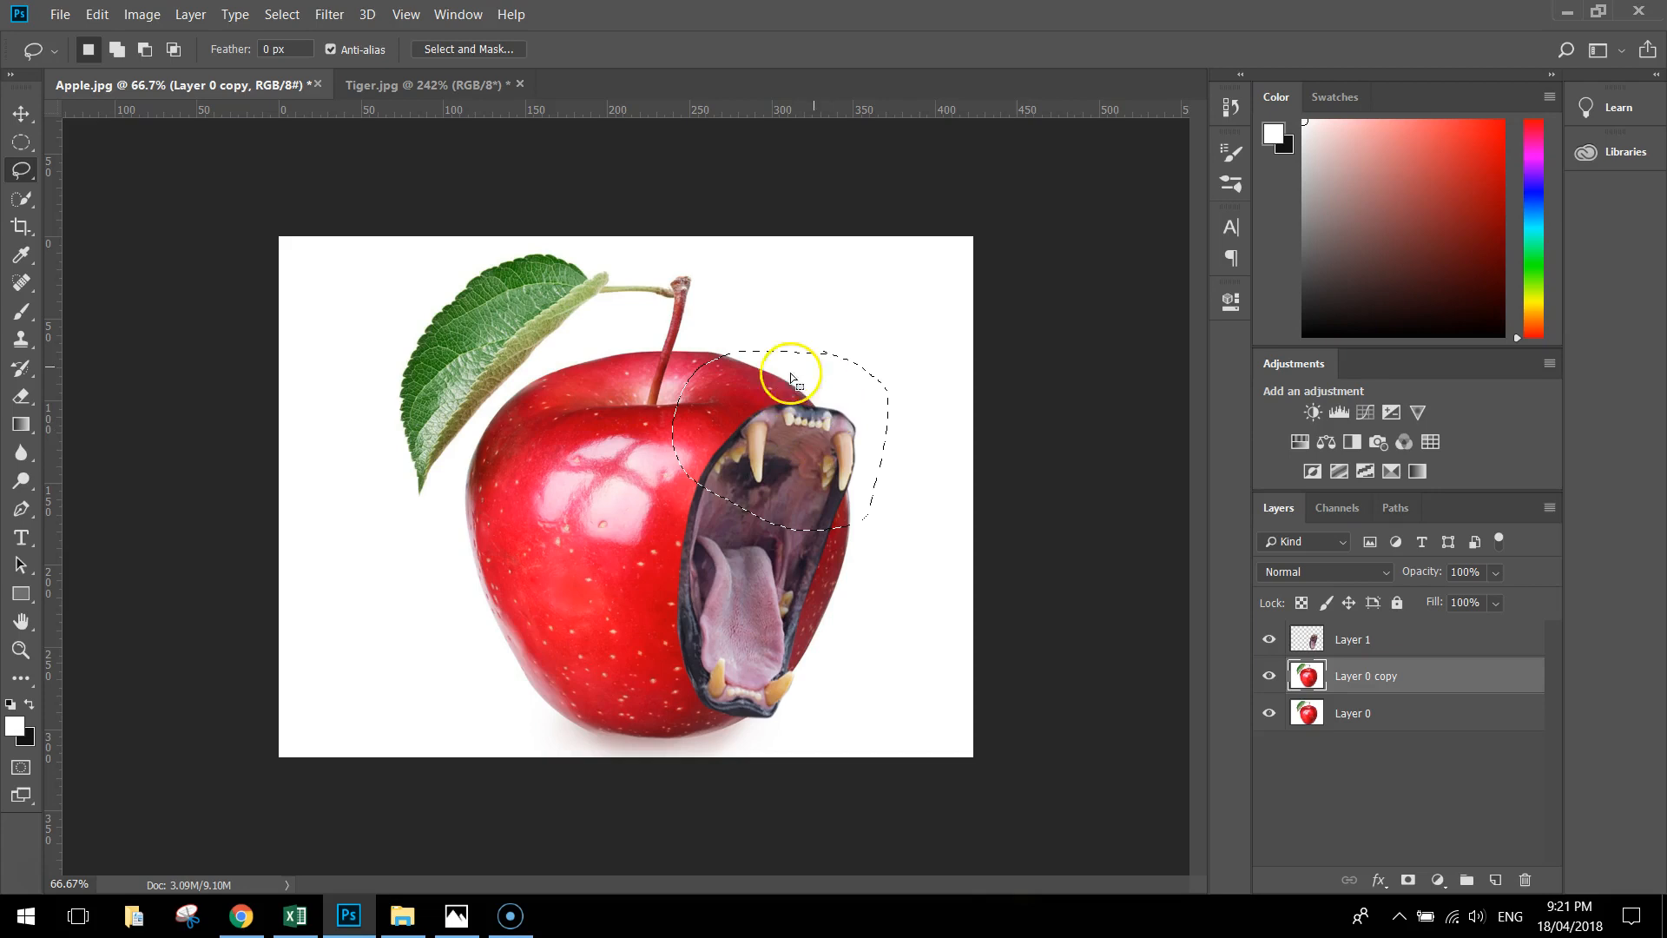
Step: Warp the selected upper-right part of the apple outward so it wraps the top of the mouth, and deselect
click(97, 14)
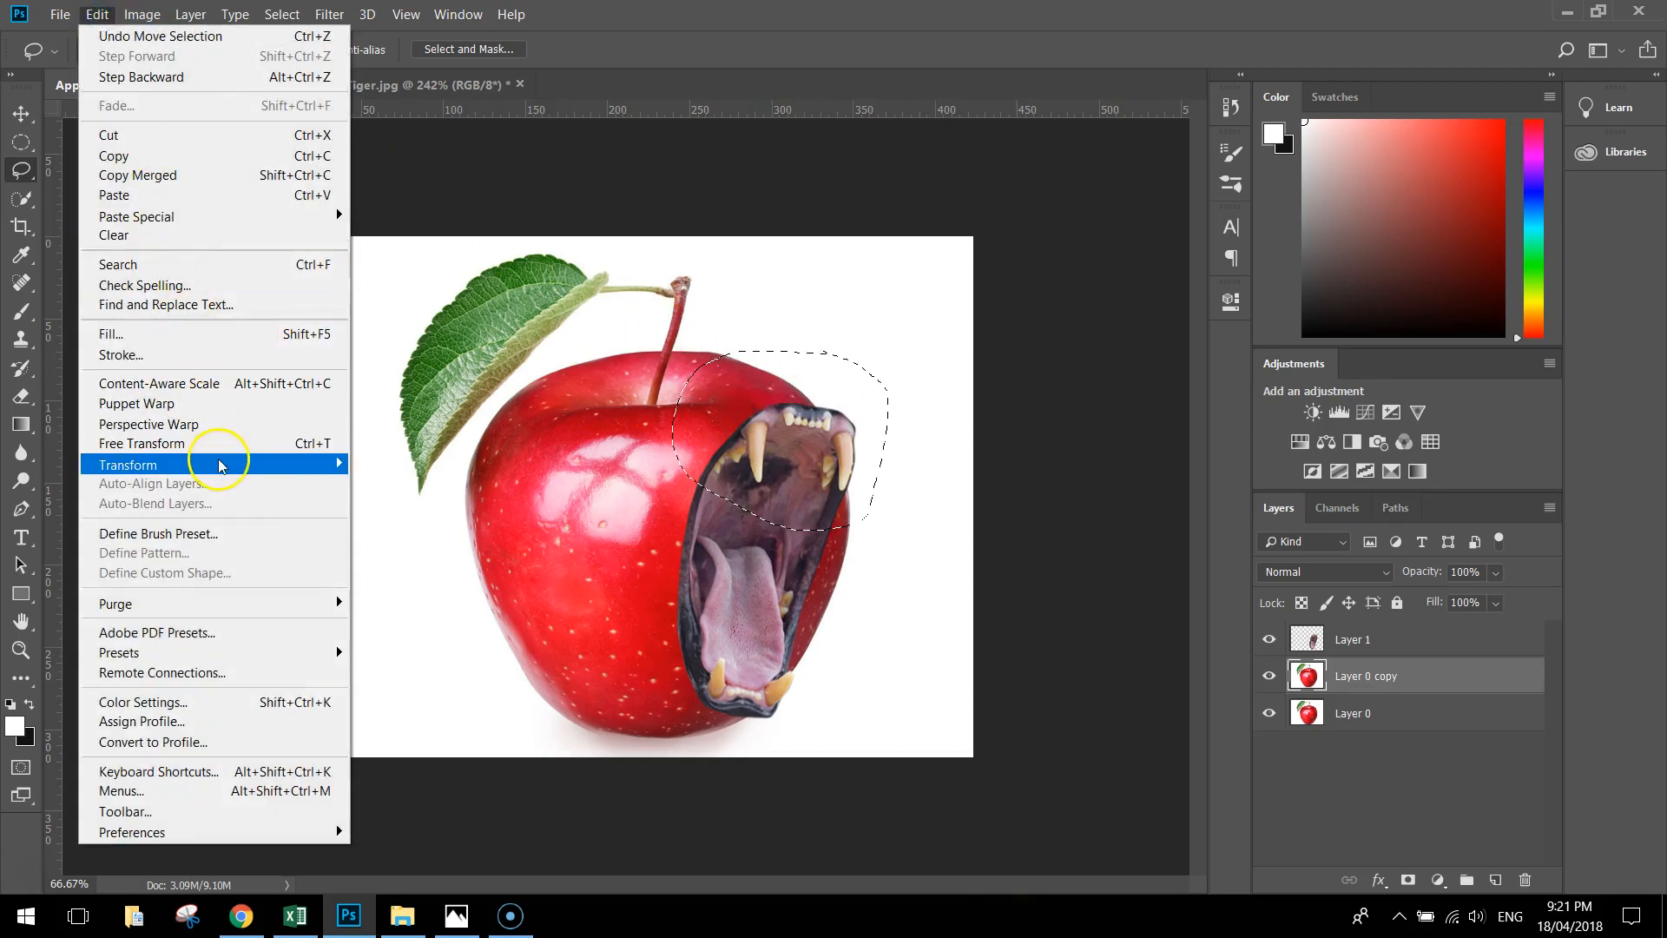
mouse_move(222, 473)
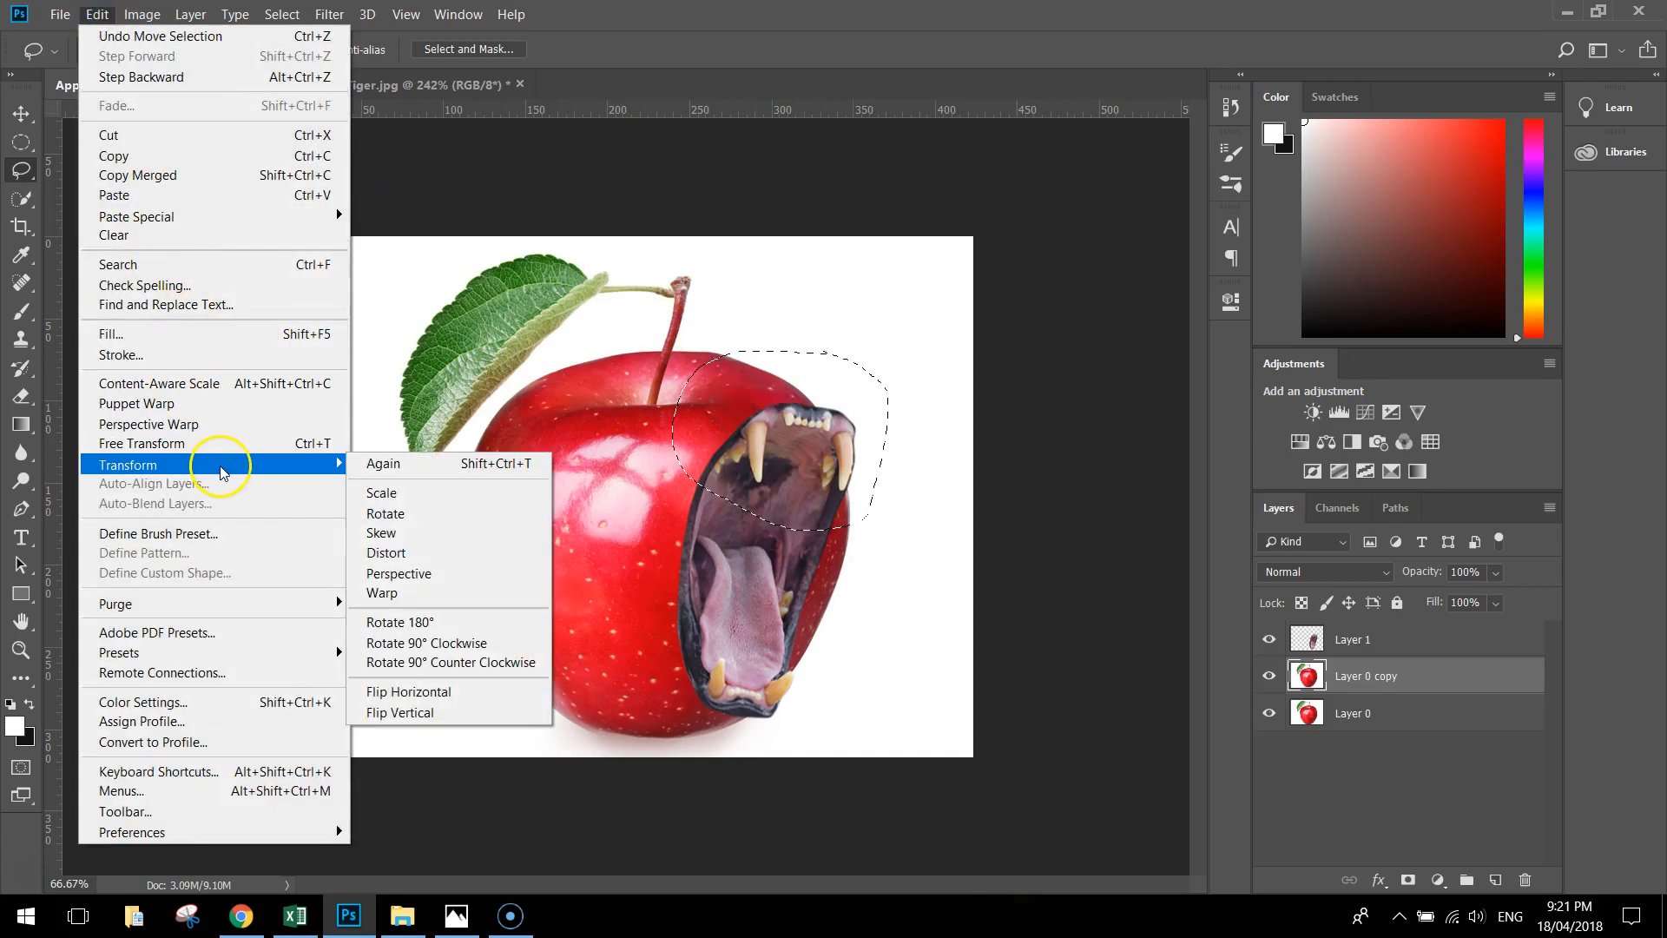
click(433, 599)
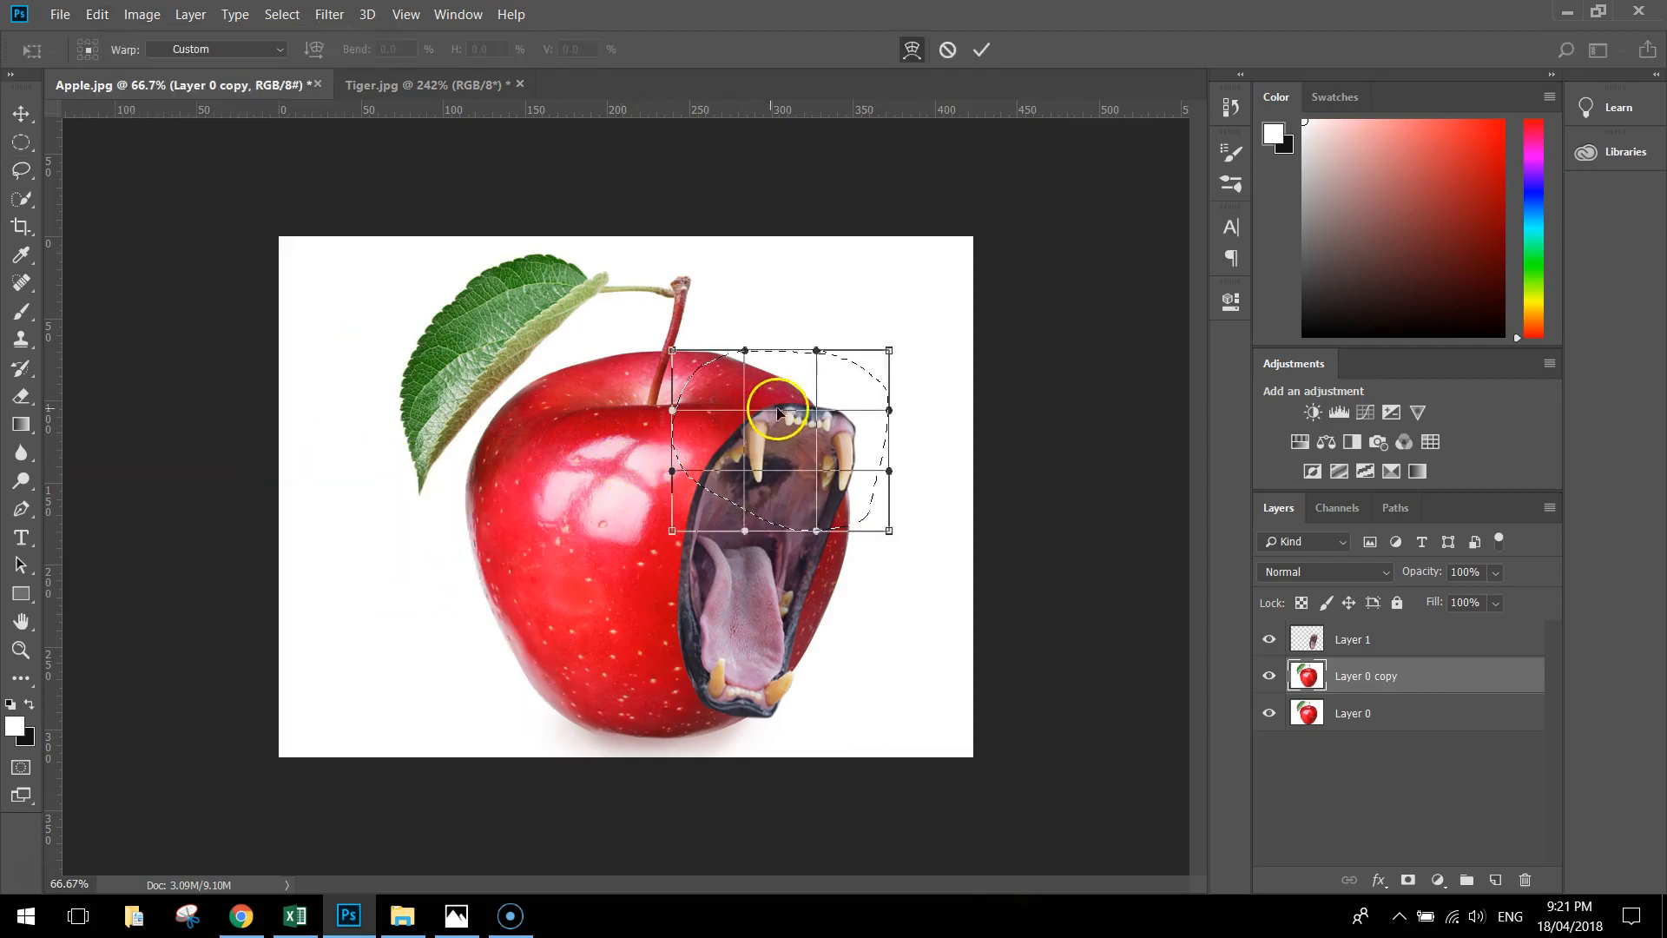
drag(781, 397, 757, 421)
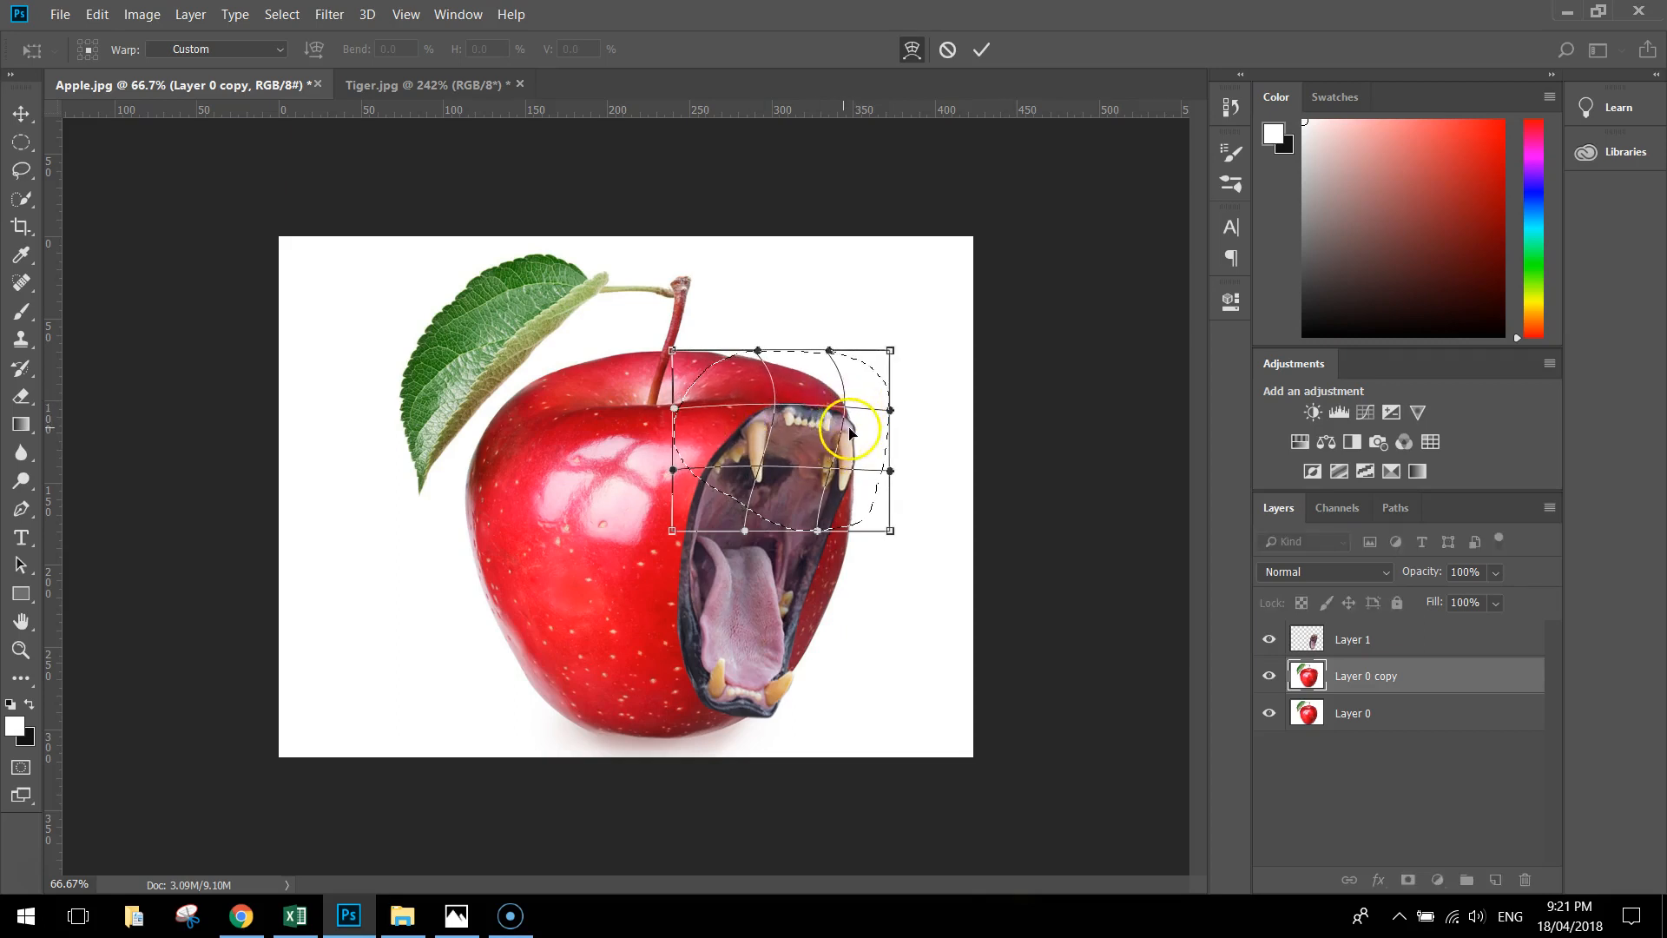
drag(838, 405, 845, 410)
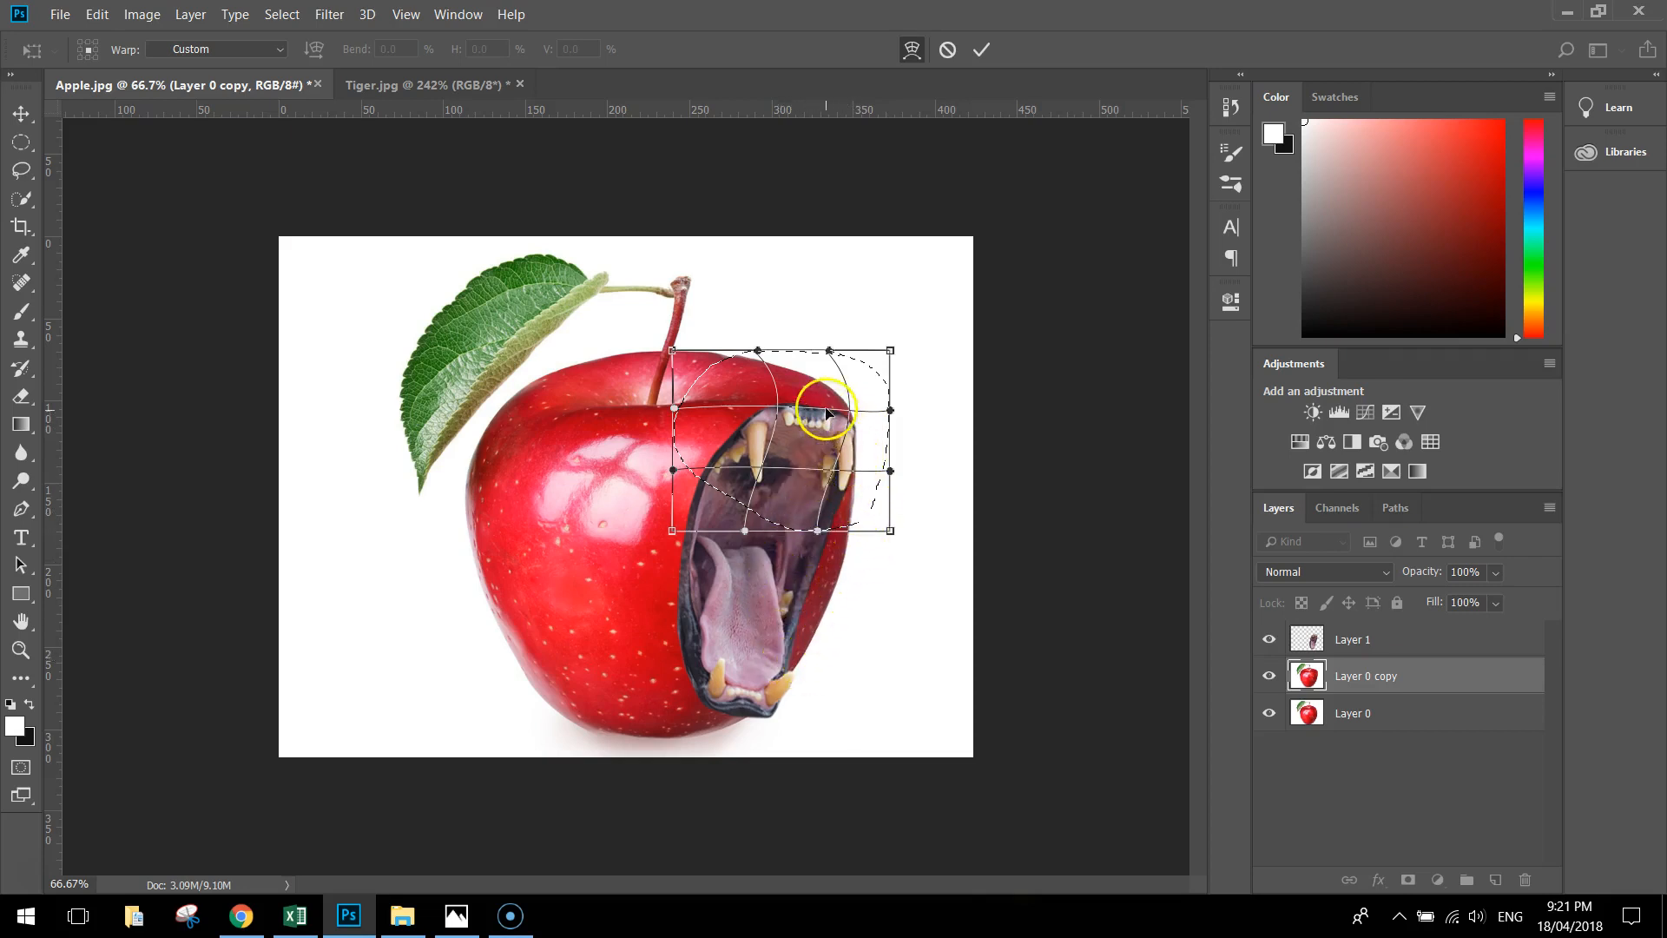
drag(736, 366, 730, 365)
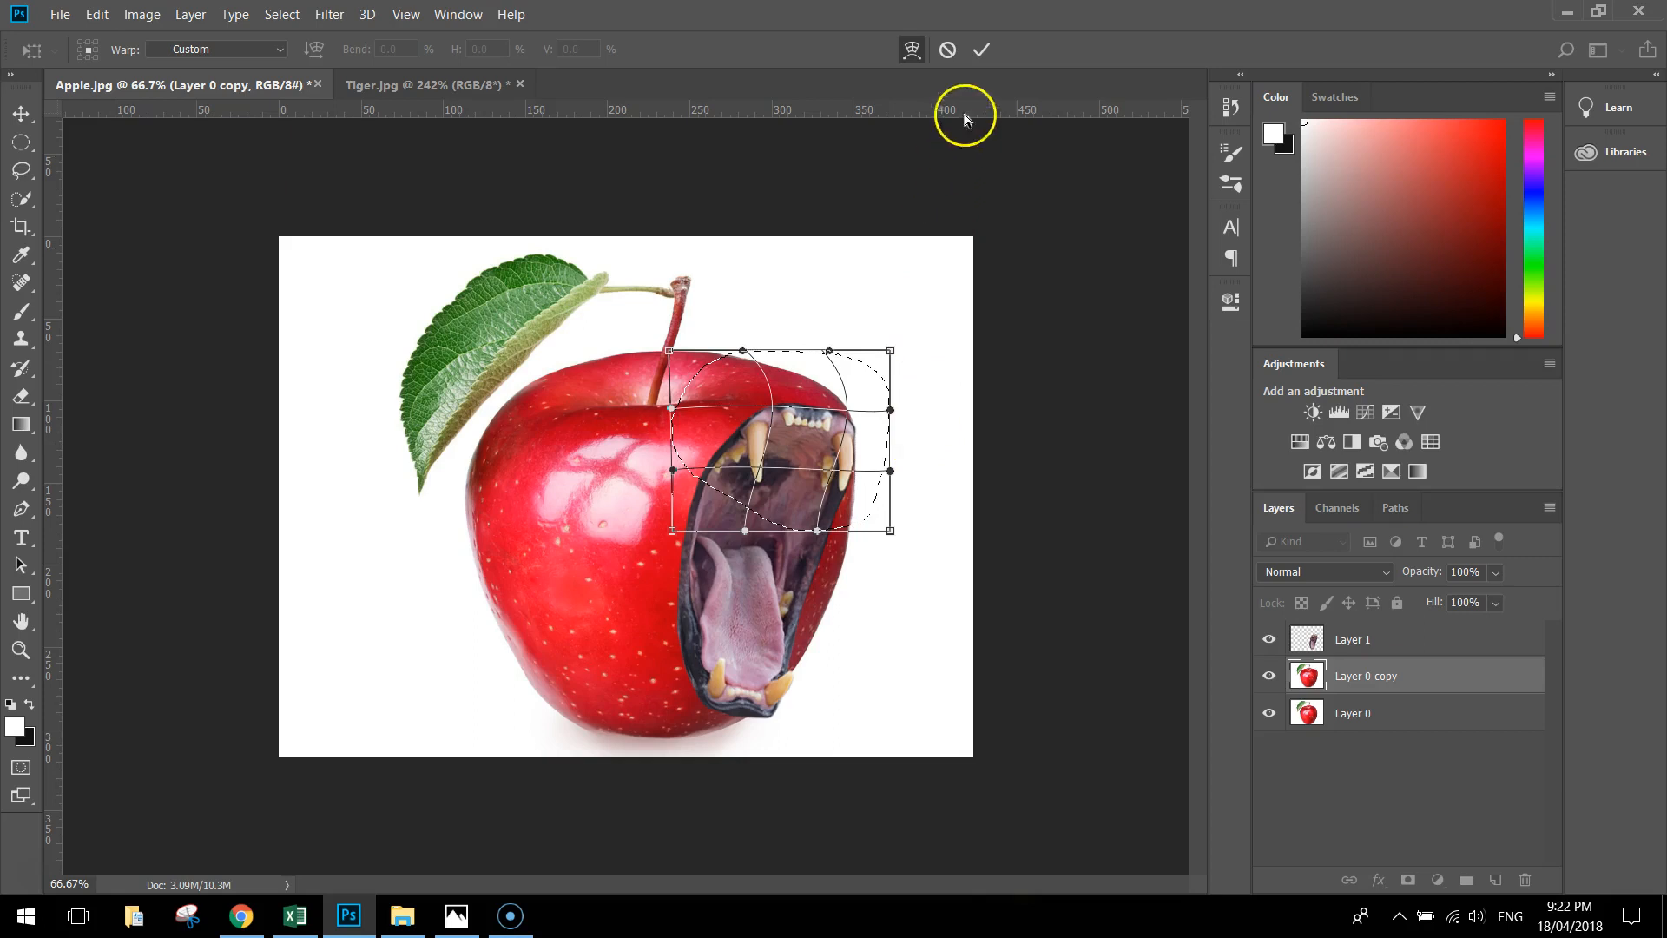
click(978, 51)
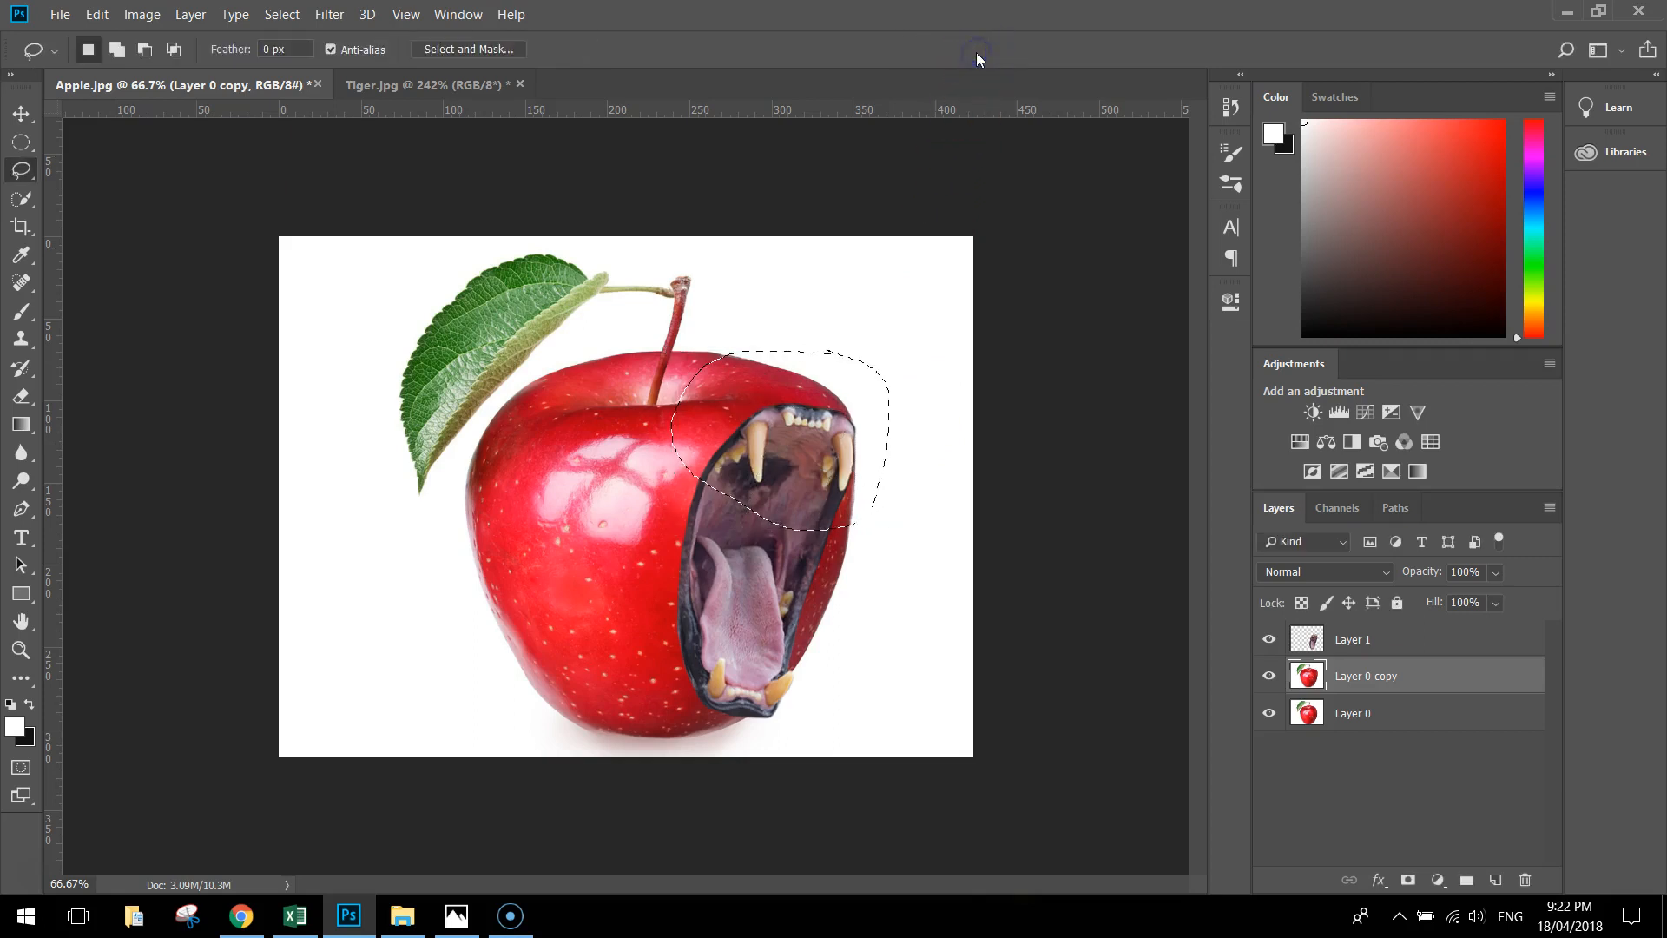
key(l)
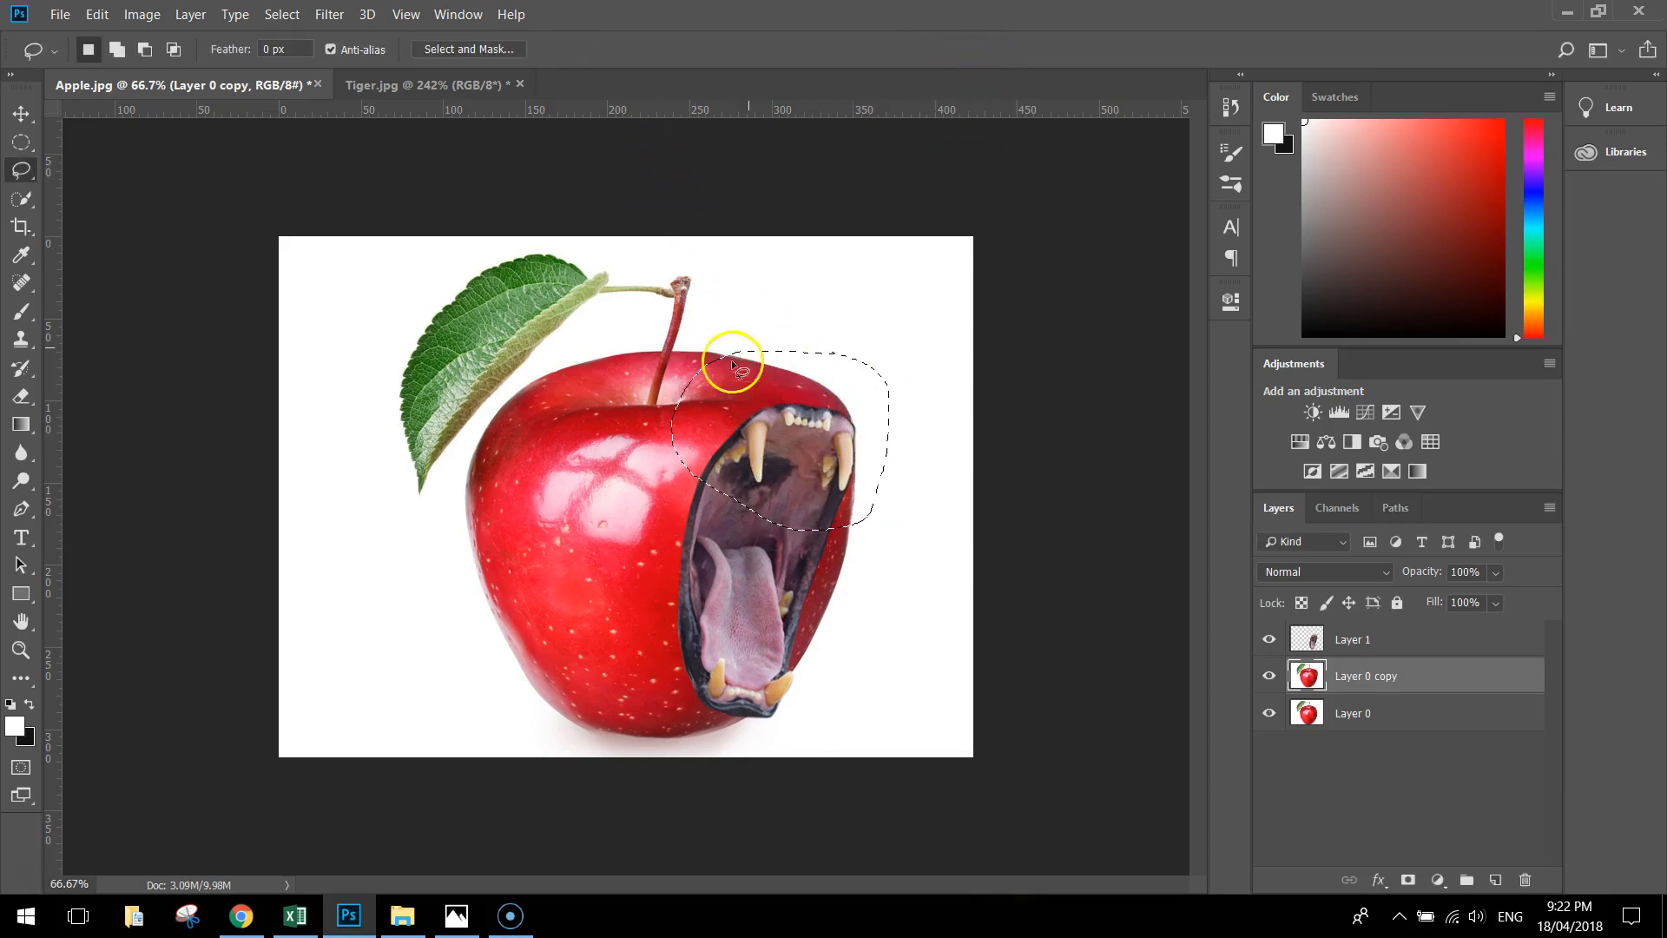
click(936, 489)
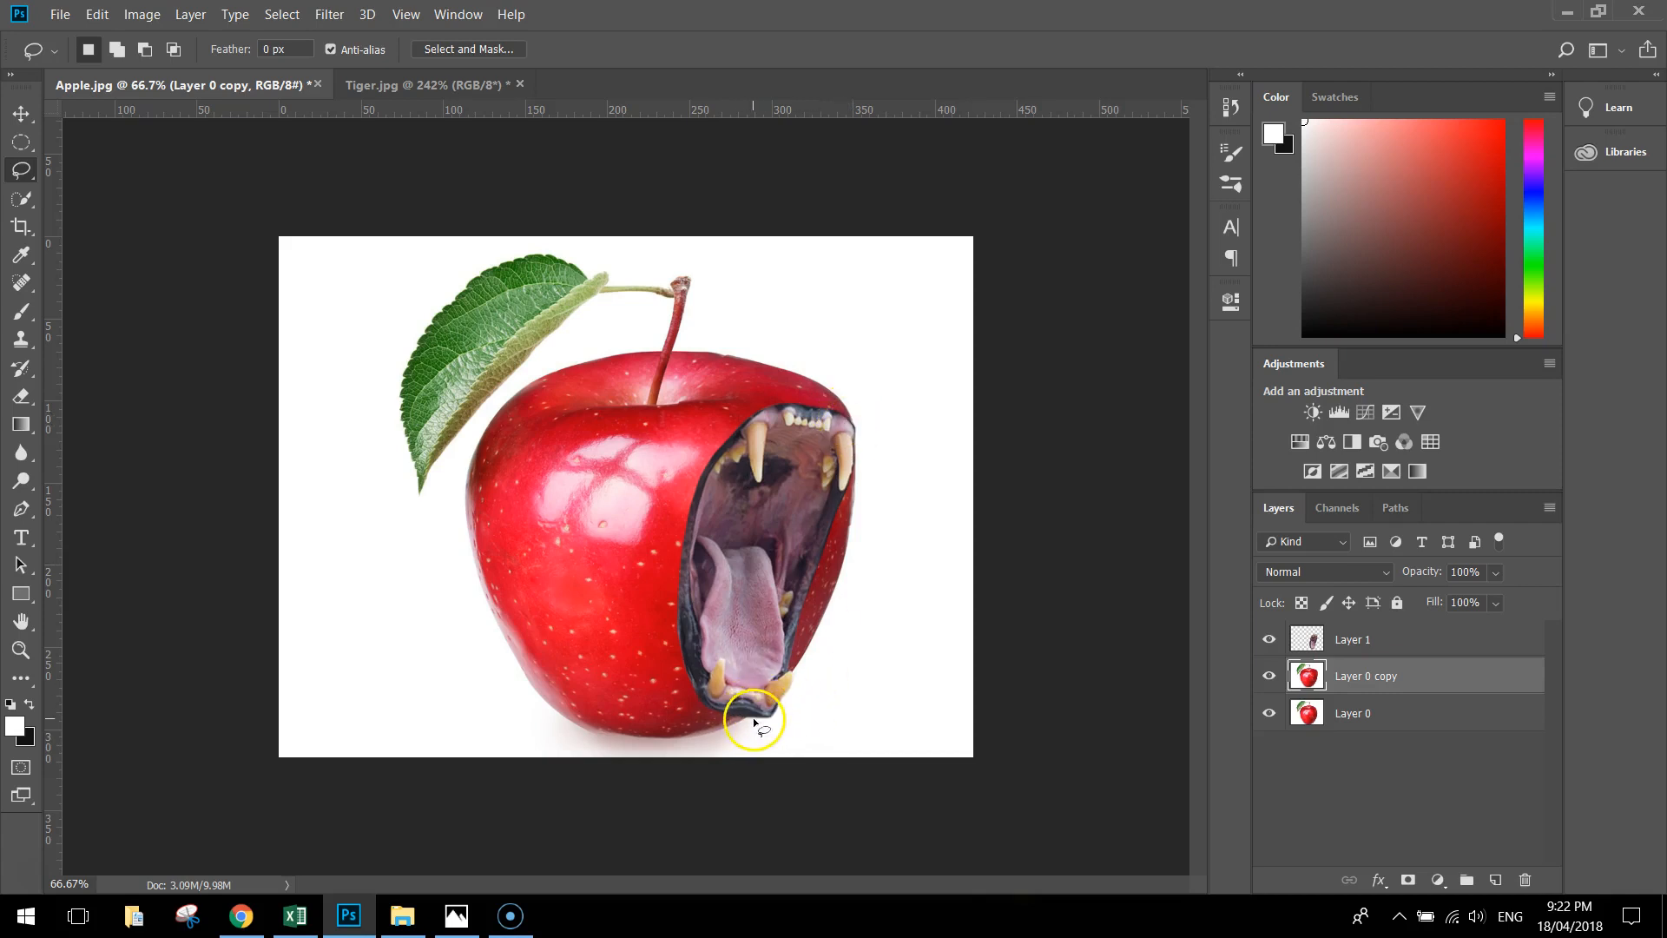
Step: Lasso the apple's lower-right edge on the duplicate layer and warp it outward to meet the bottom of the mouth
right_click(21, 171)
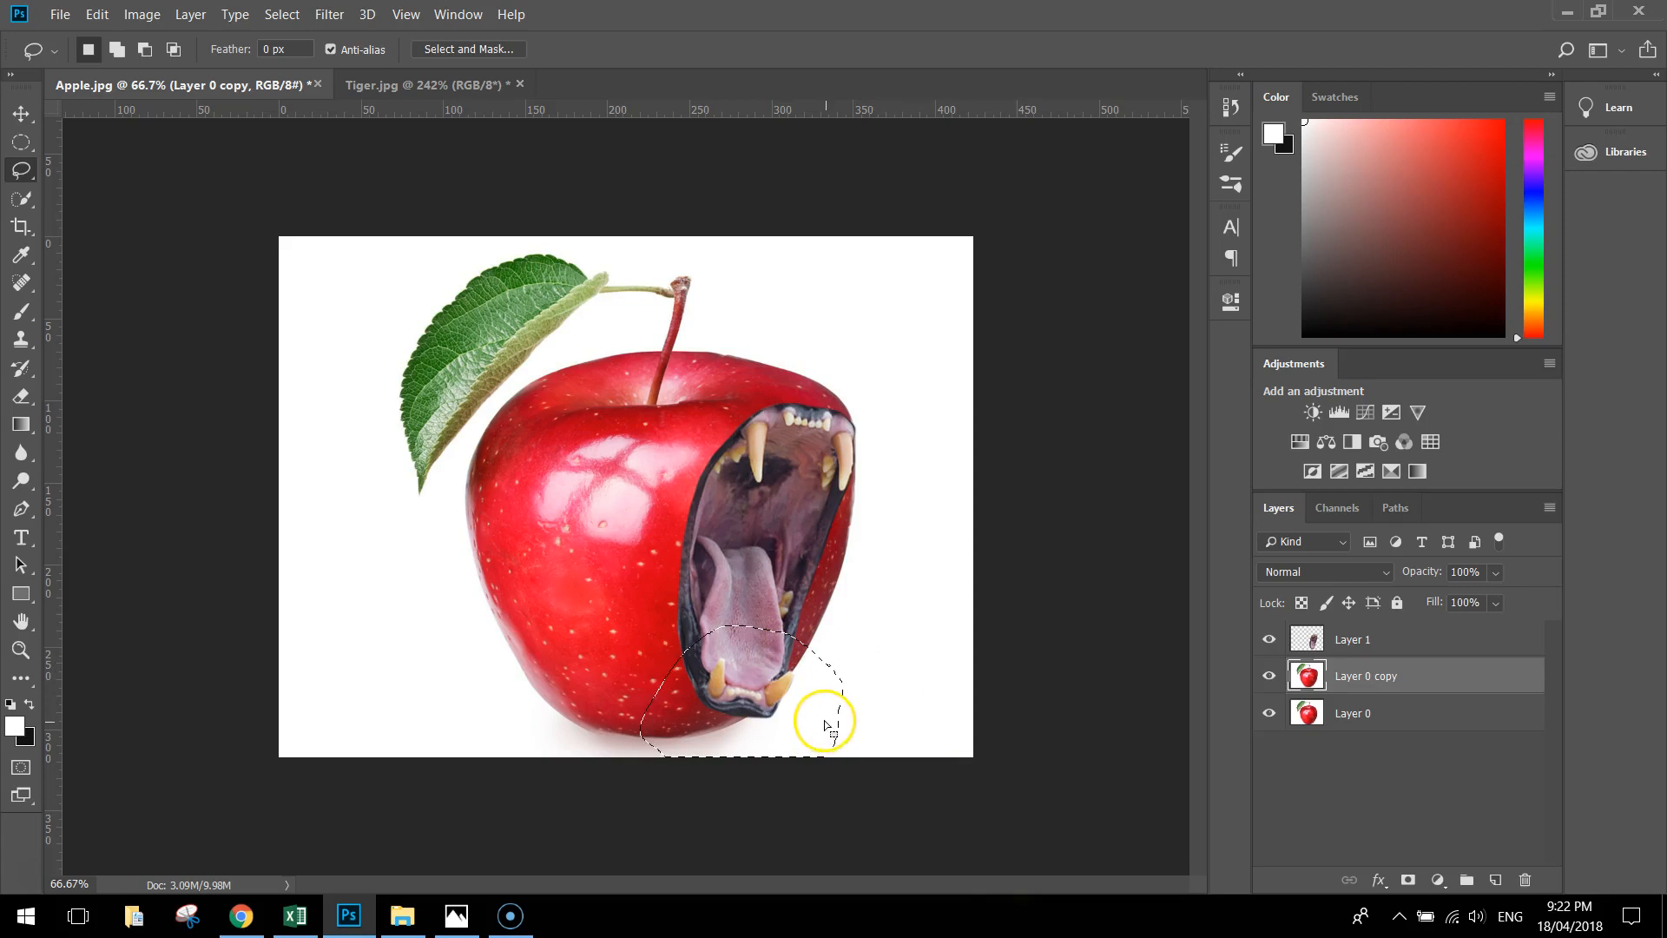
click(99, 15)
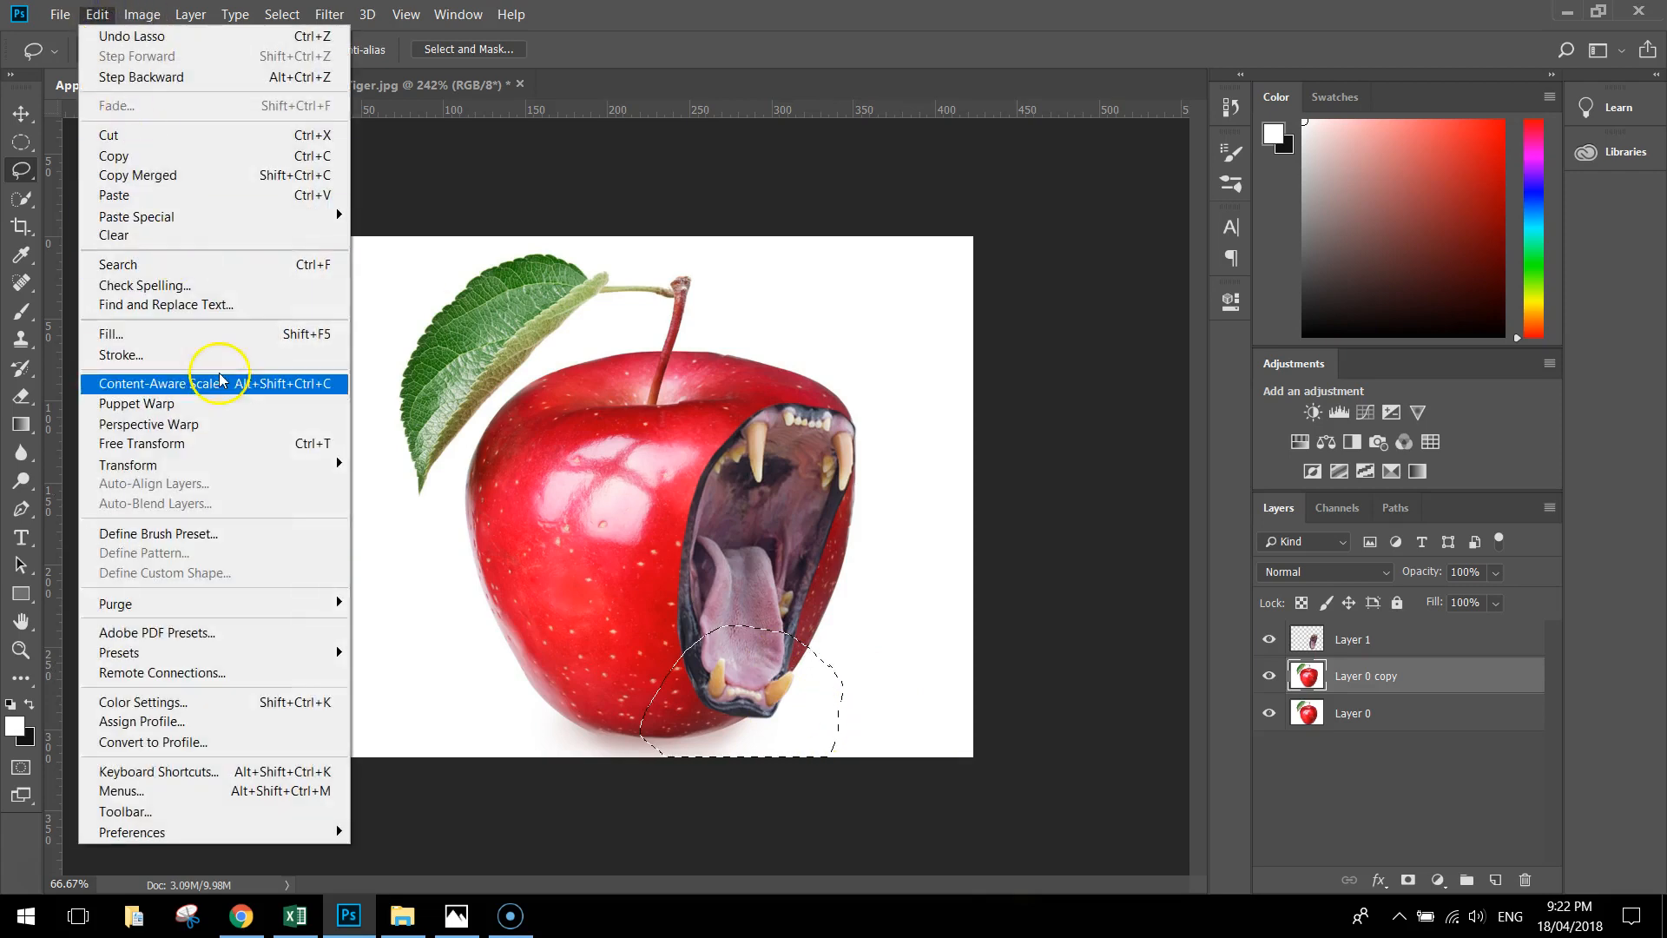
mouse_move(227, 464)
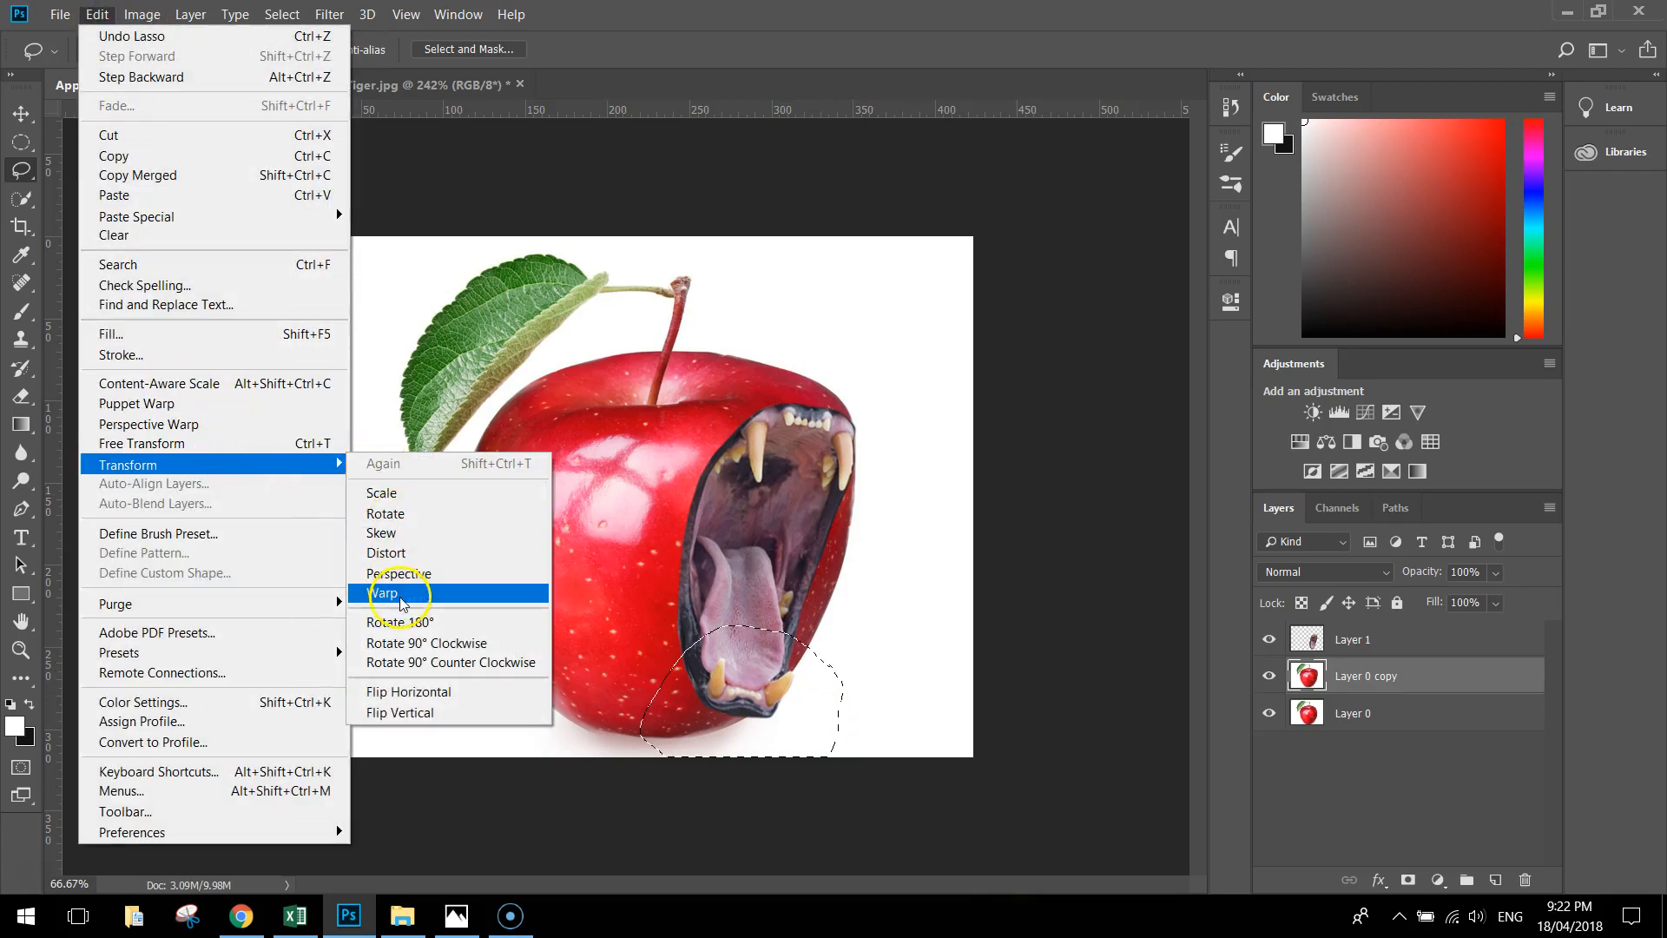
click(401, 599)
drag(714, 721, 768, 723)
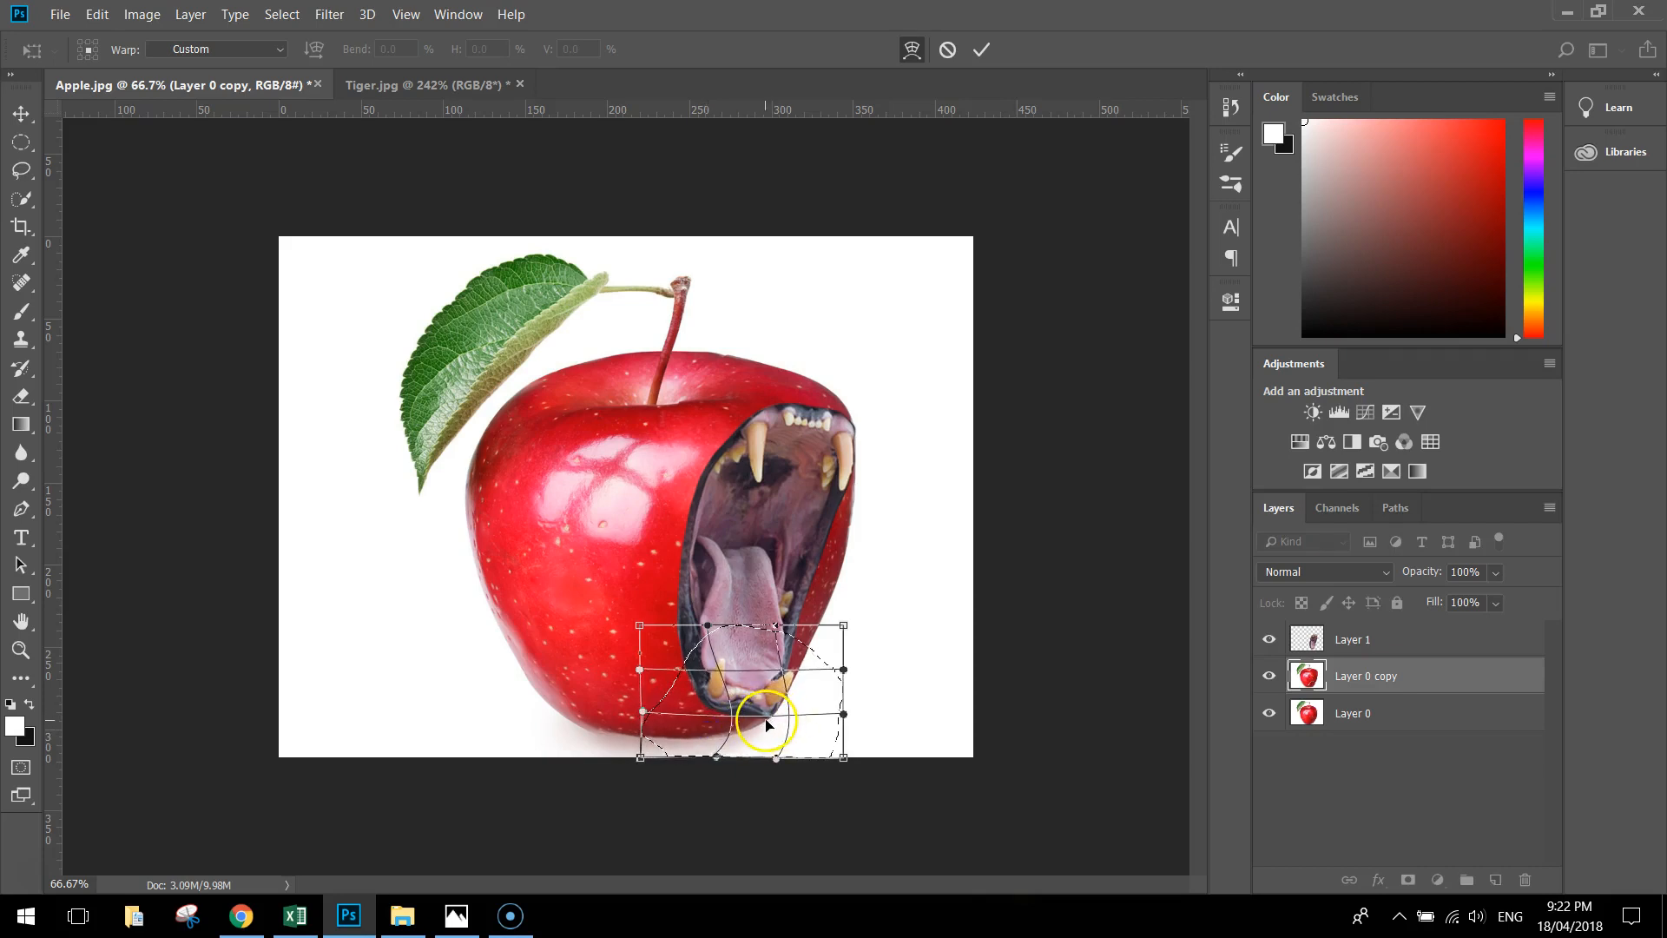
click(979, 50)
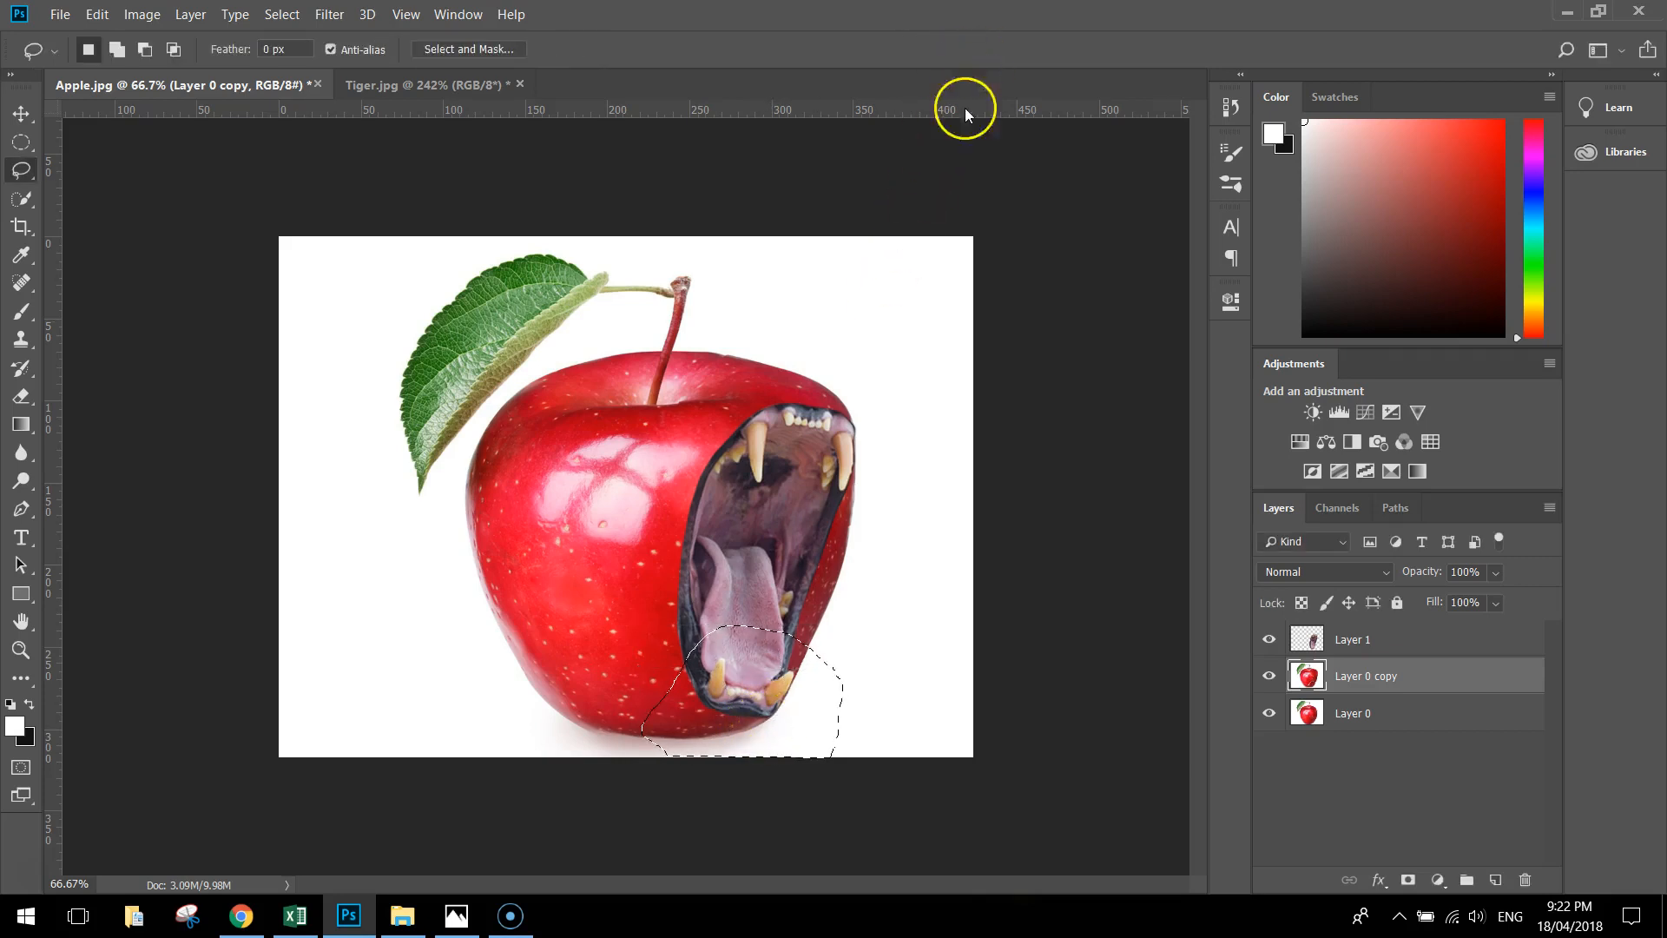
key(ctrl+d)
Step: Paint out the apple skin remaining beyond the mouth's right edge on the duplicate layer with a soft white brush
click(23, 313)
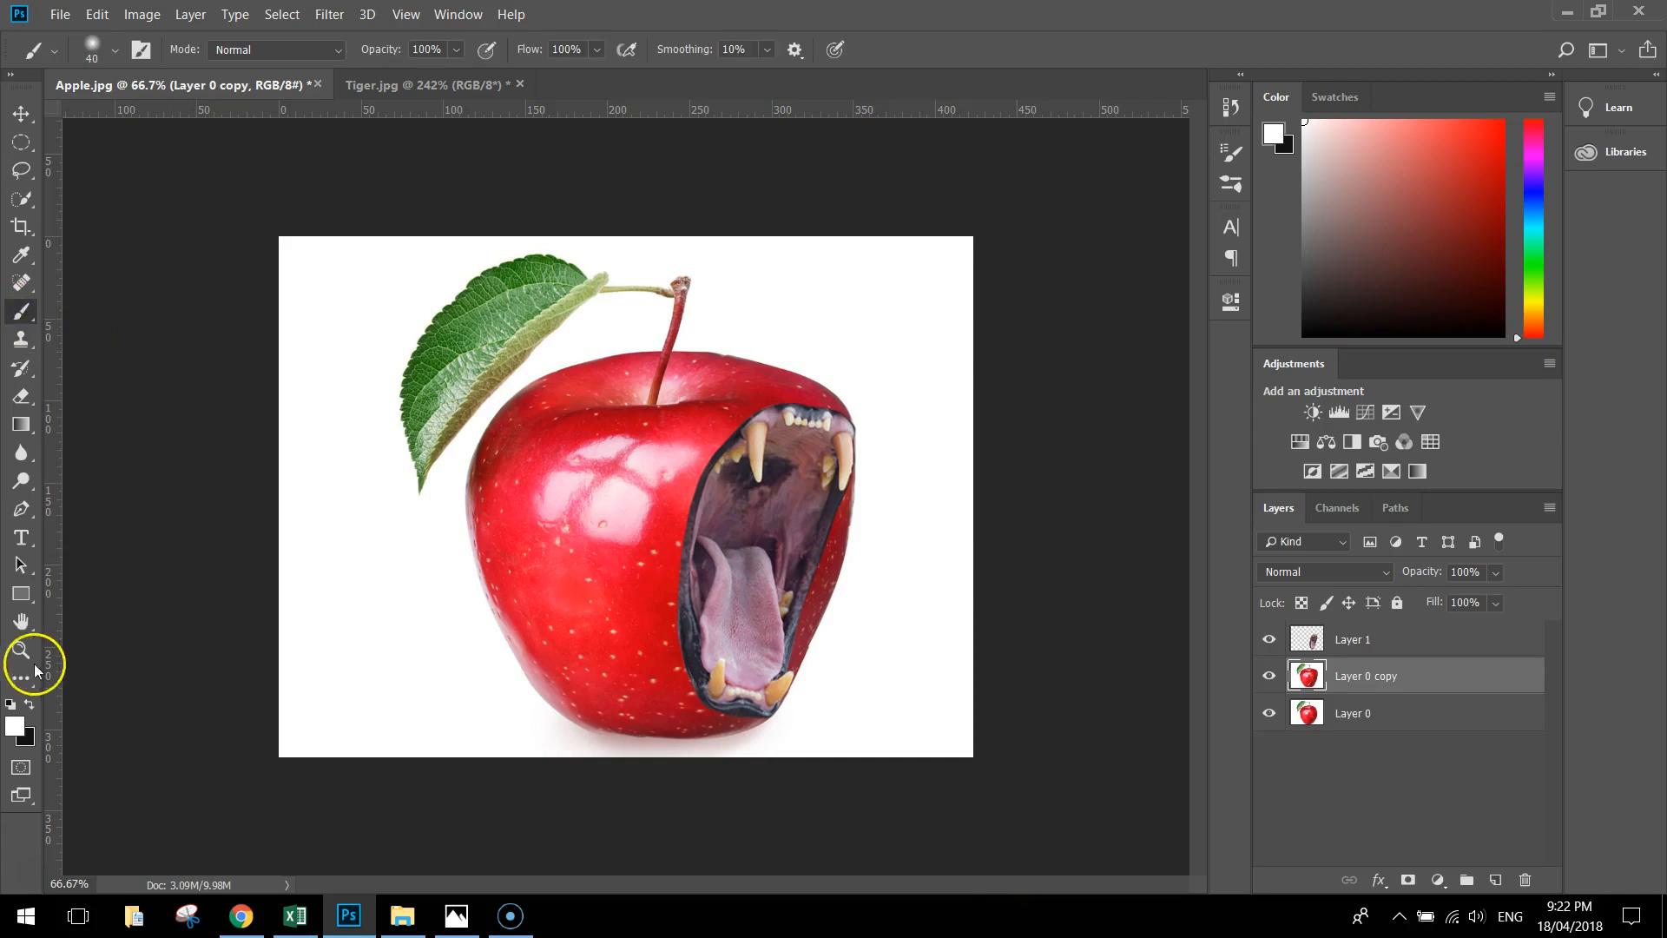
click(17, 728)
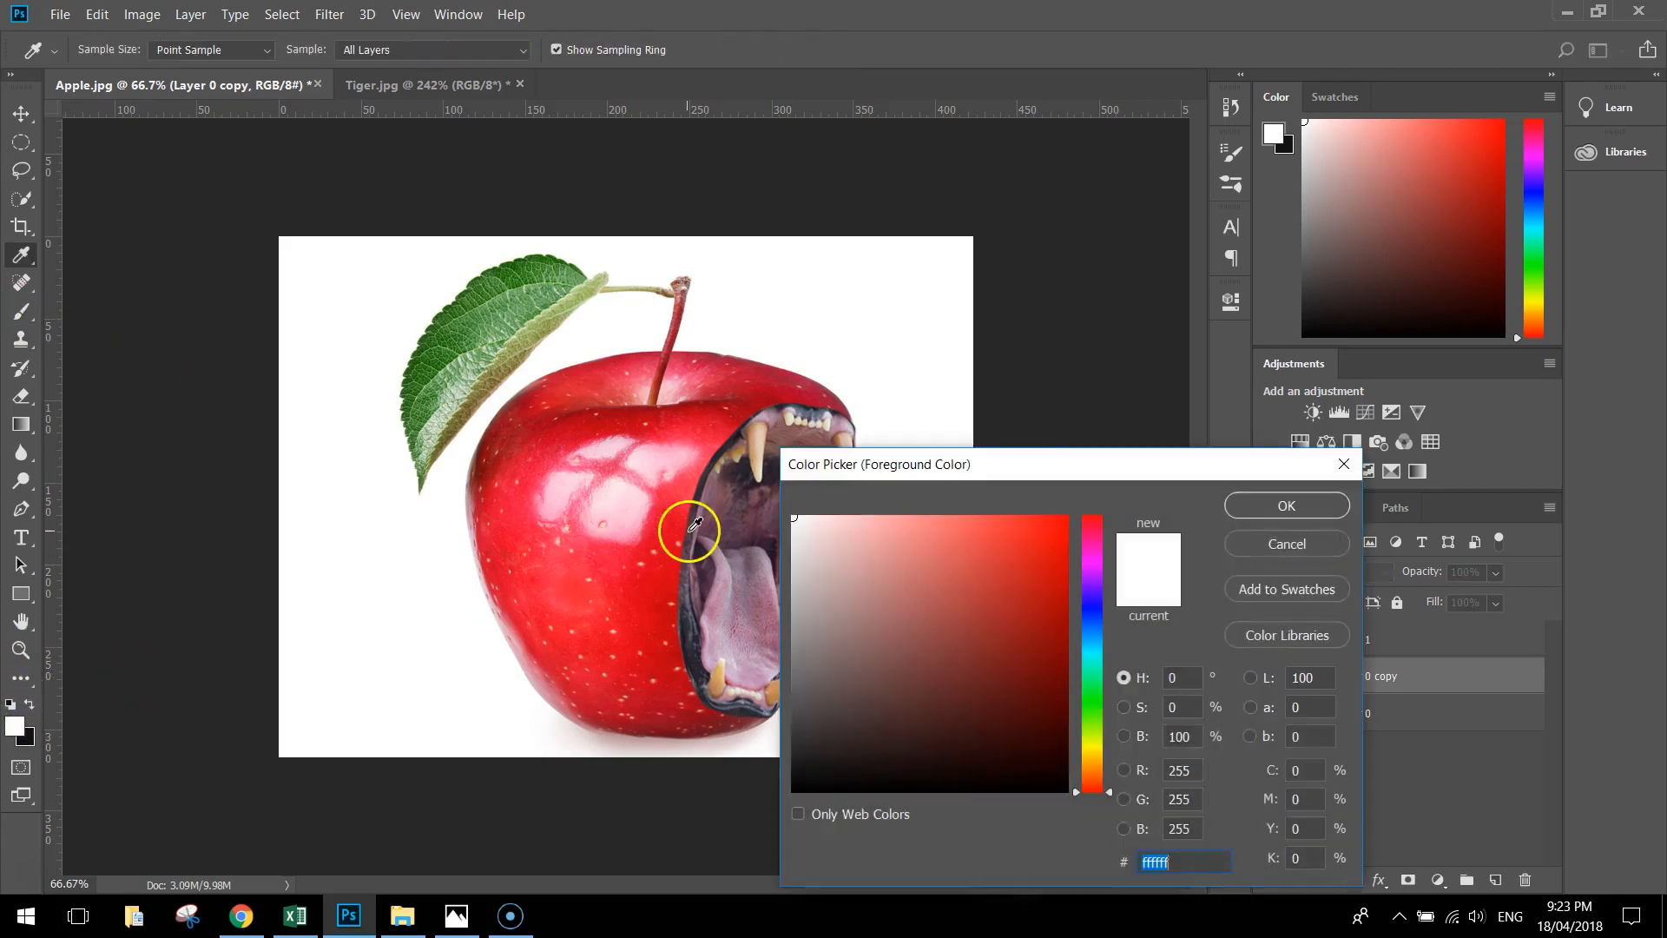
click(1242, 507)
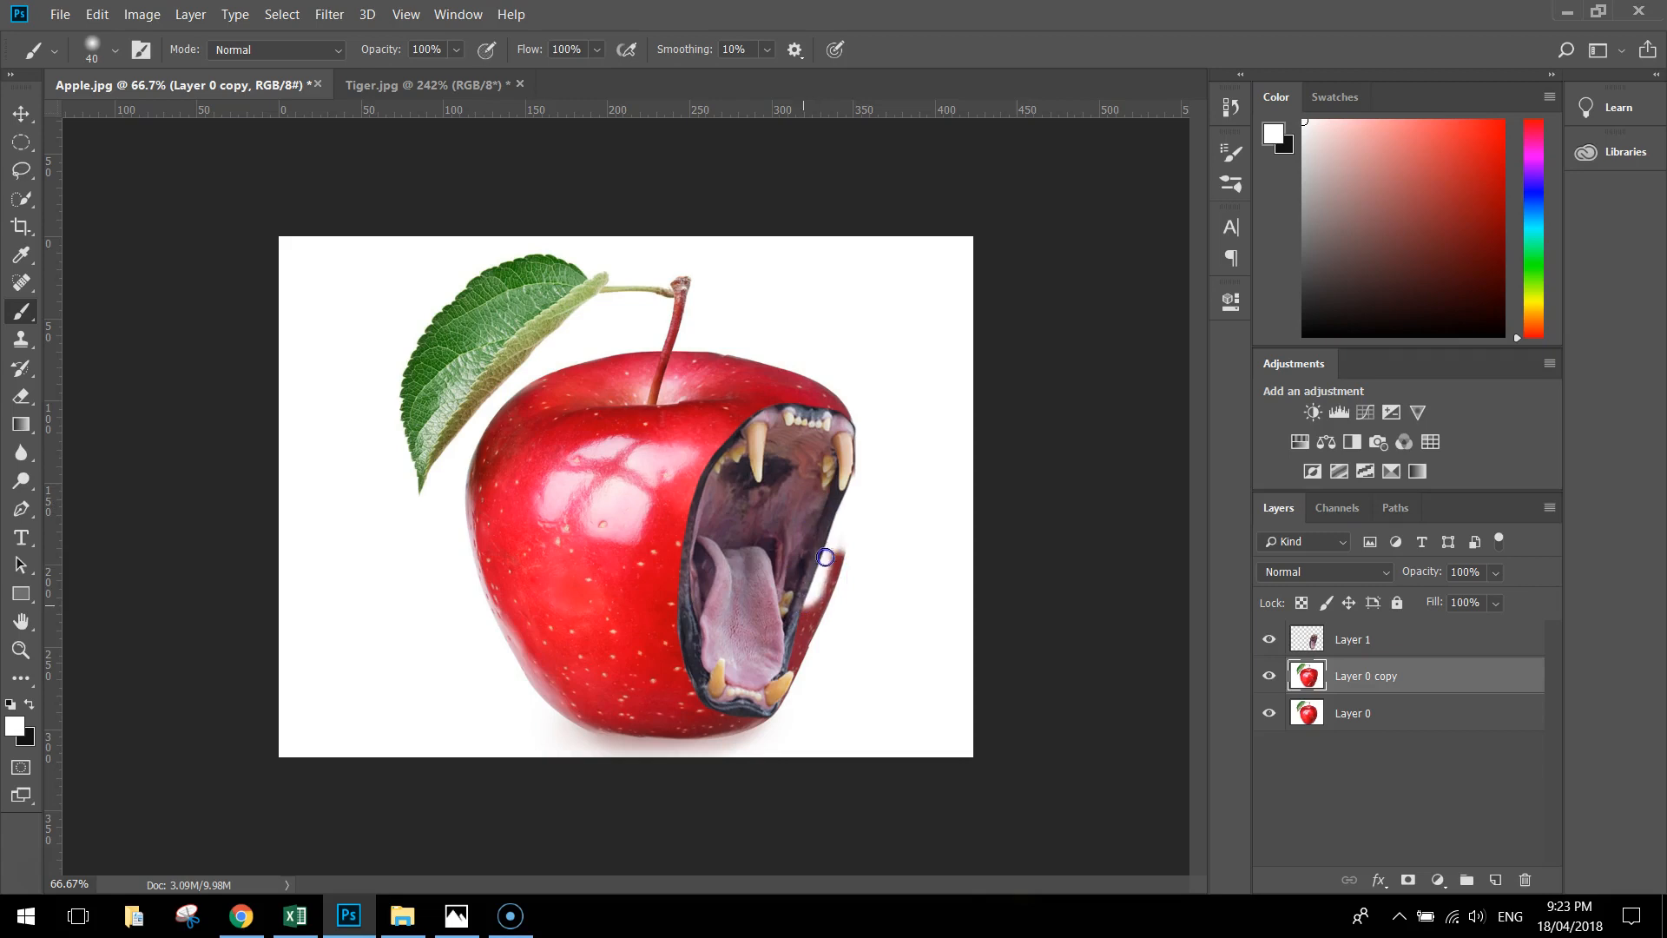
mouse_move(785, 665)
mouse_down()
mouse_move(815, 629)
mouse_move(810, 661)
mouse_up()
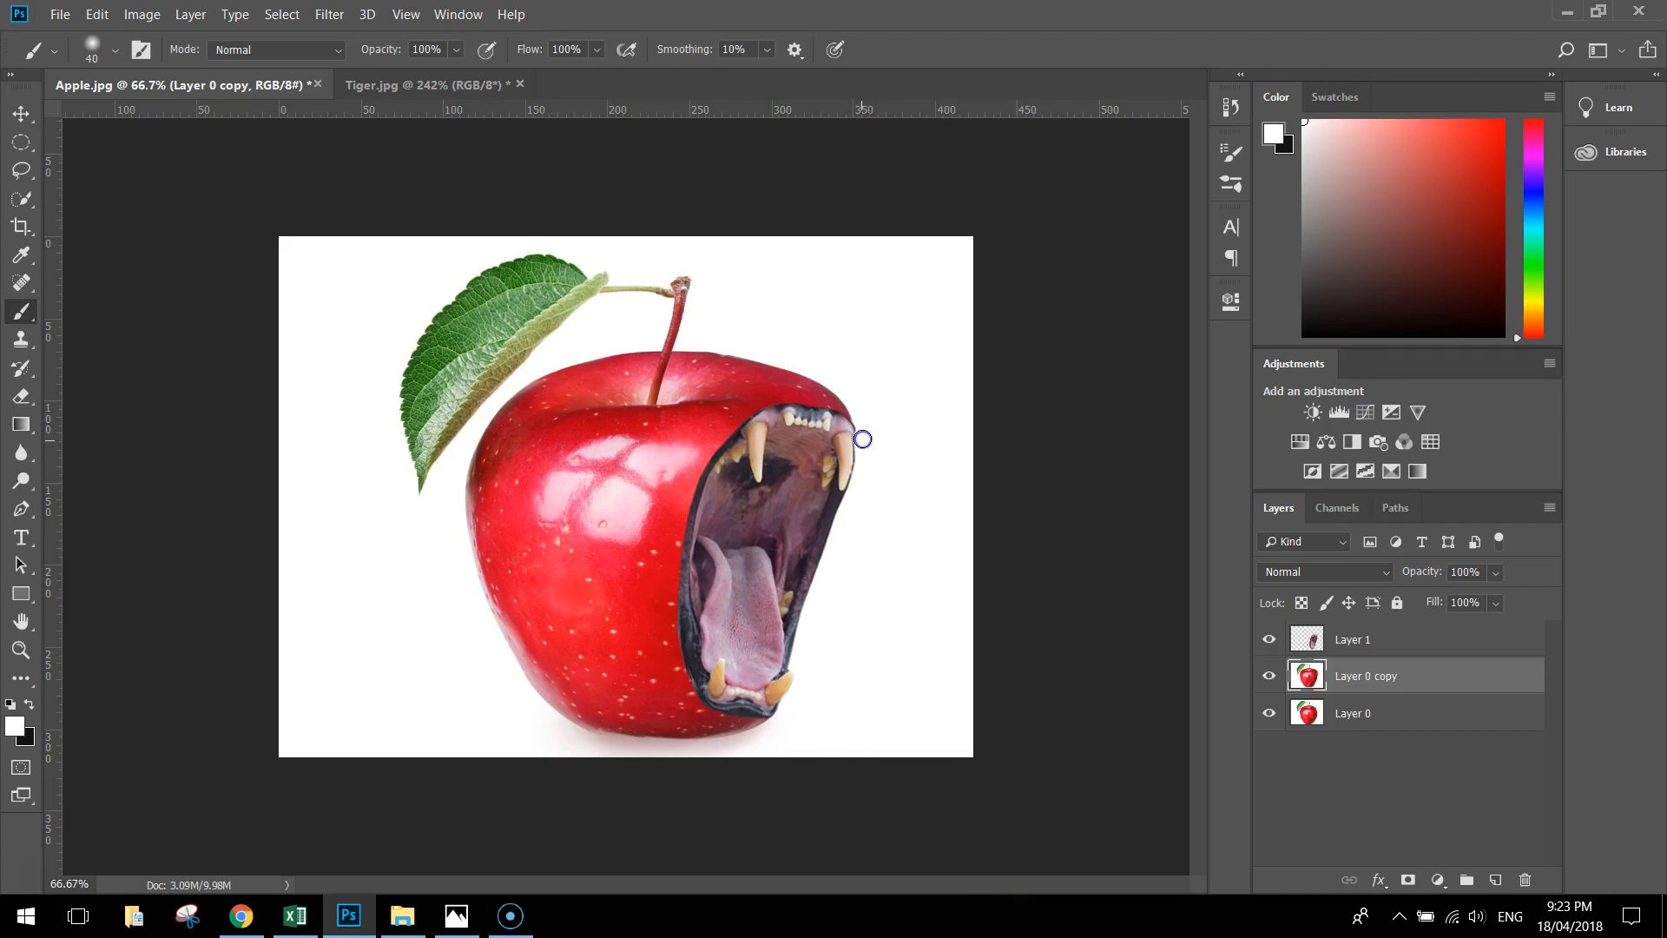
mouse_move(767, 368)
mouse_down()
mouse_move(729, 361)
mouse_move(736, 340)
mouse_move(827, 340)
mouse_move(888, 492)
mouse_move(782, 755)
mouse_move(679, 756)
mouse_move(847, 707)
mouse_move(852, 571)
mouse_move(851, 603)
mouse_move(838, 507)
mouse_up()
key(bracketright)
key(bracketright)
key(bracketright)
key(bracketright)
Step: Open the mouth layer (Layer 1) in the Liquify filter and set the Forward Warp brush size to 400
click(22, 114)
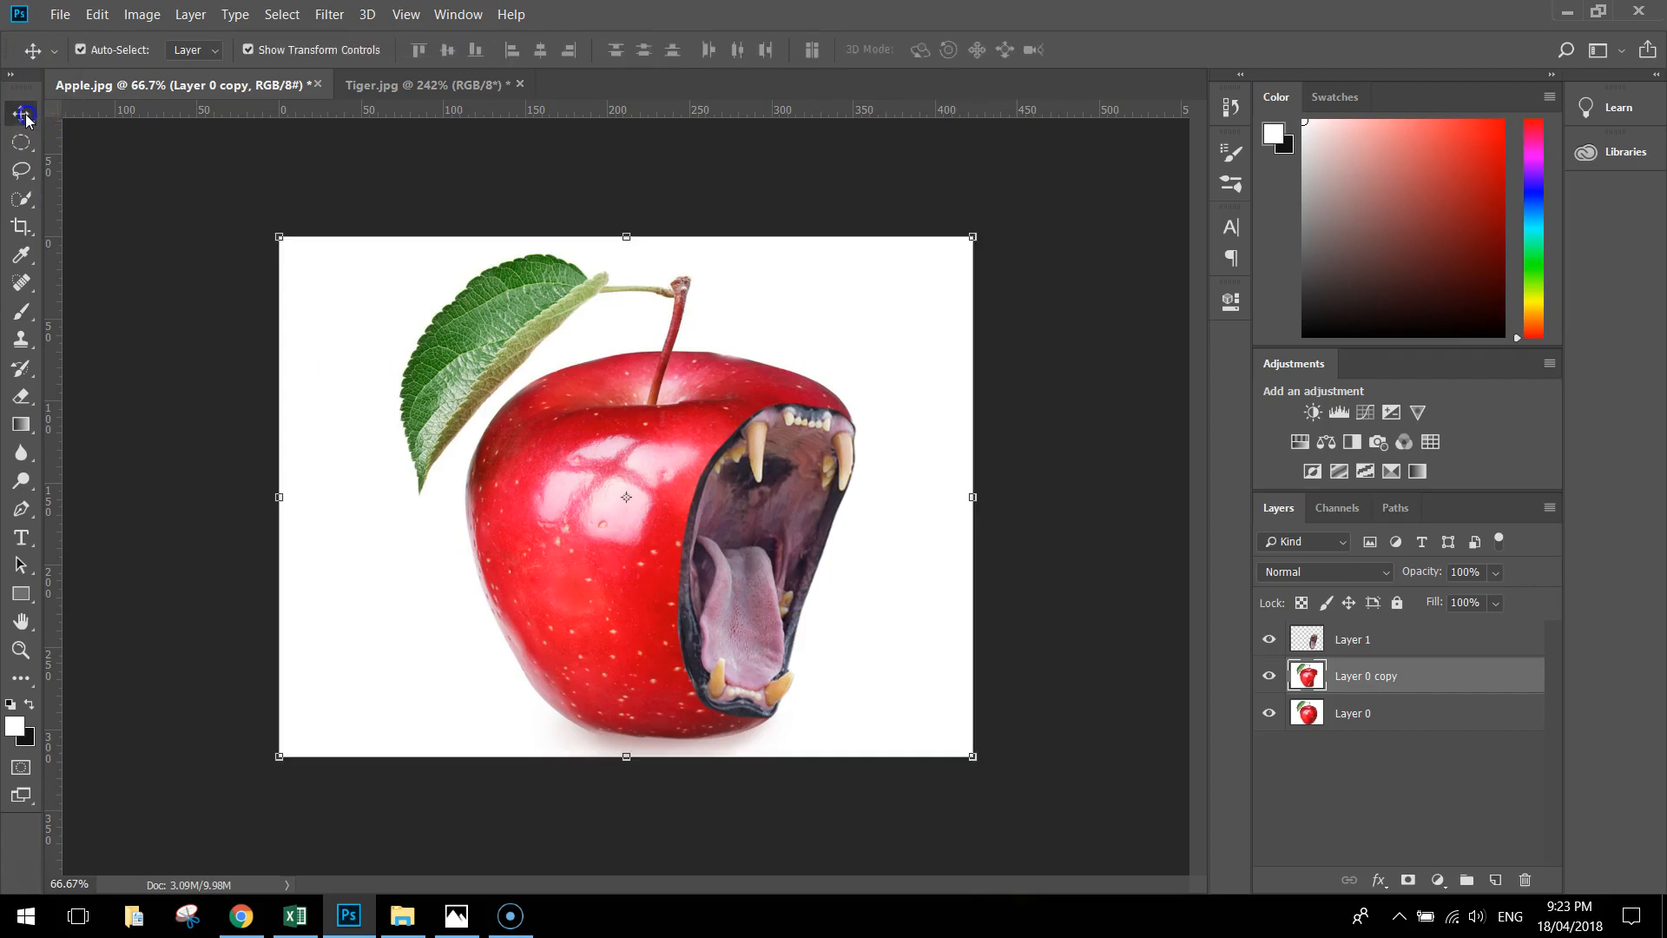
click(1411, 643)
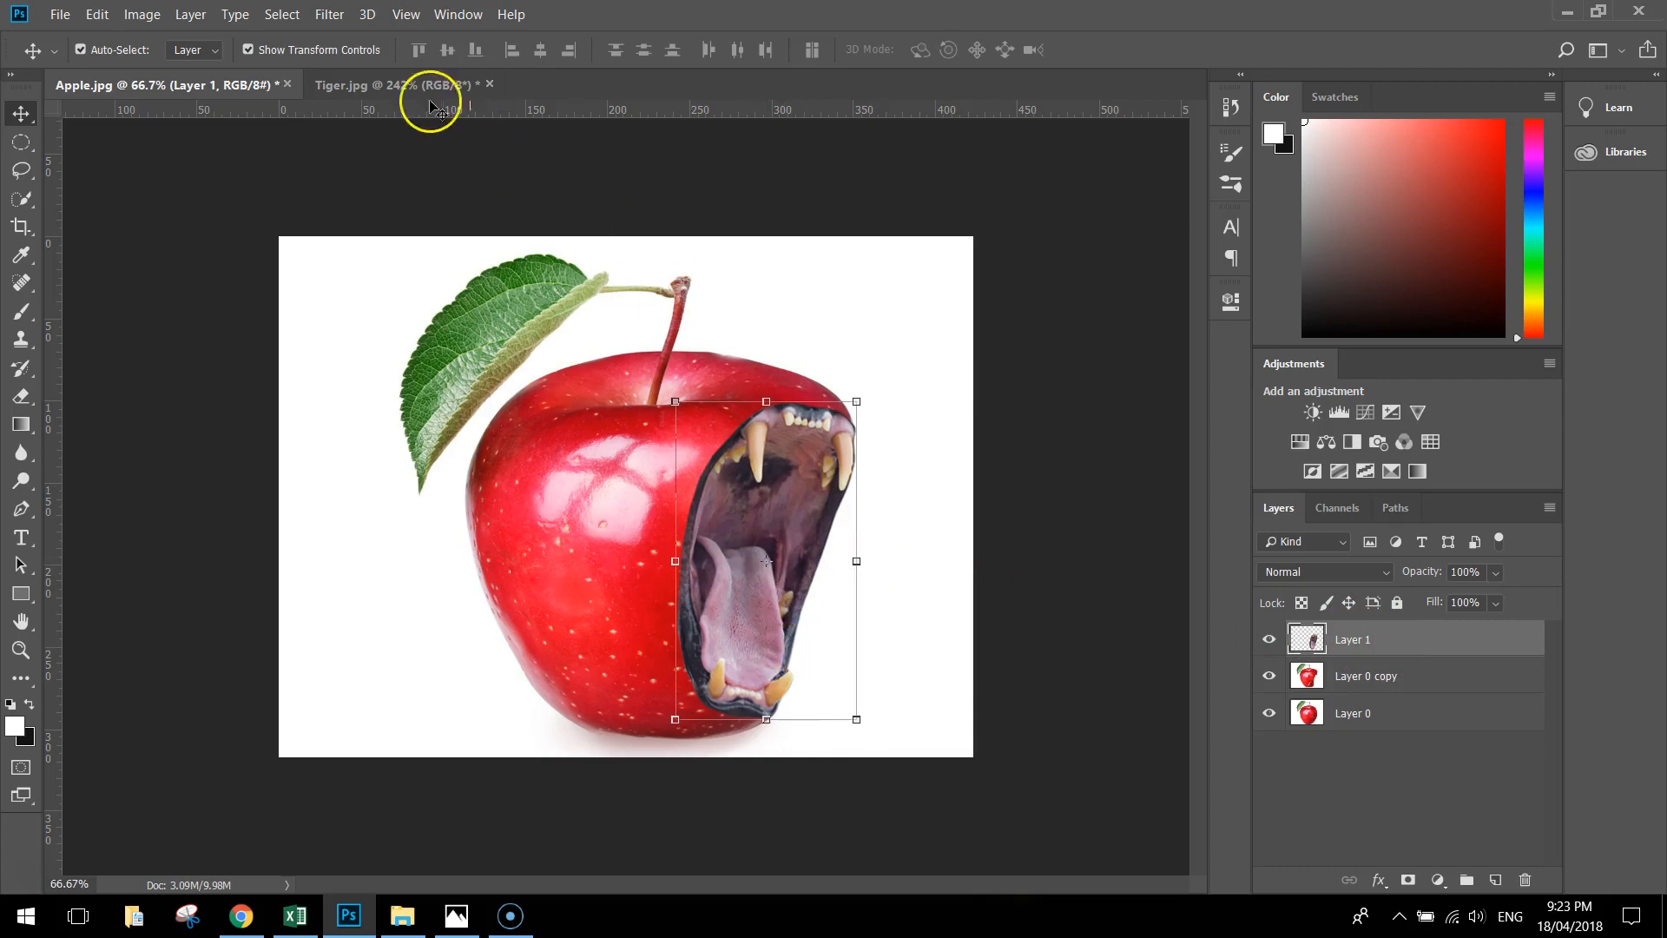
click(331, 14)
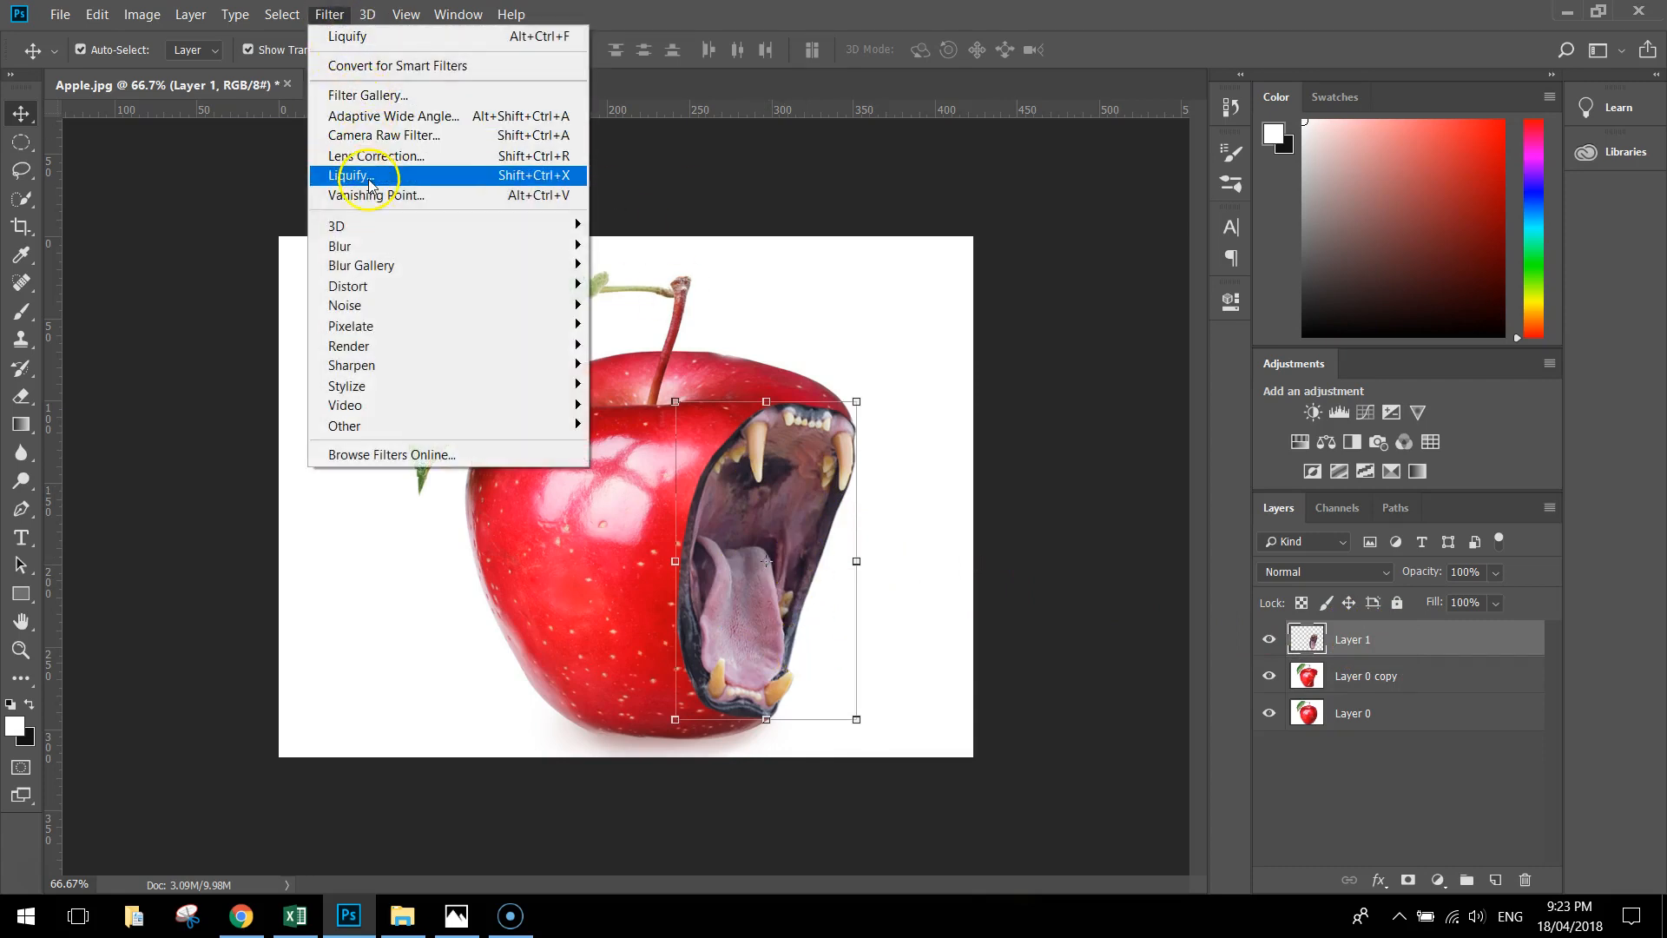
click(414, 177)
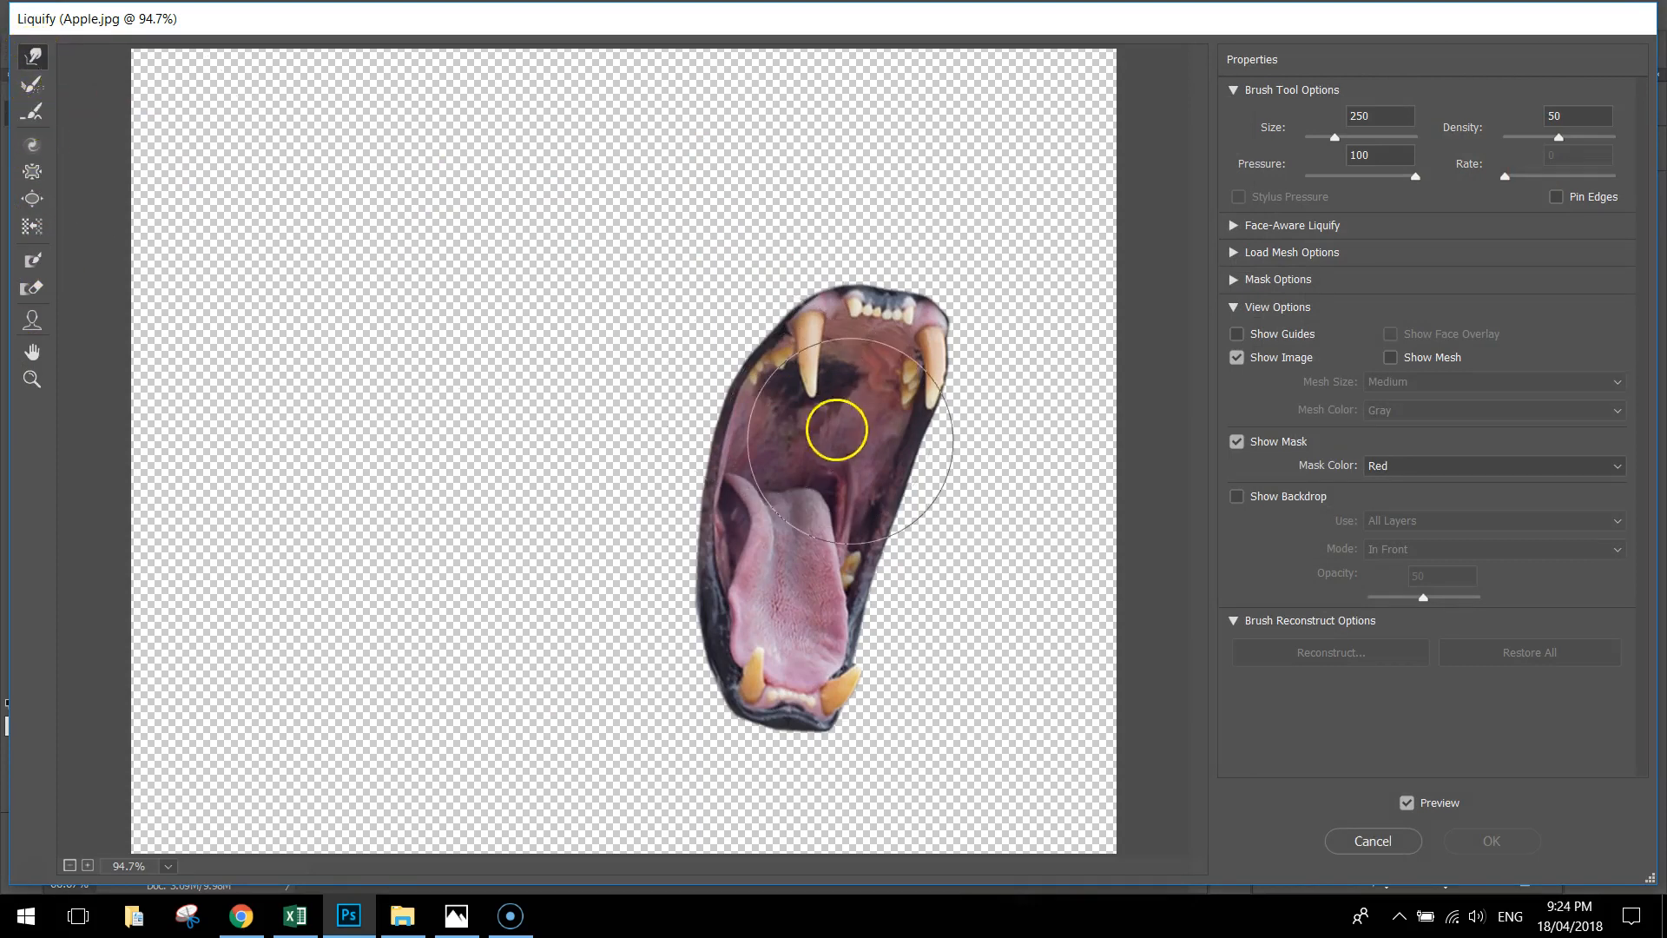
key(bracketleft)
key(bracketleft)
key(bracketleft)
key(bracketleft)
key(bracketleft)
key(bracketleft)
key(bracketleft)
key(bracketright)
key(bracketright)
key(bracketright)
key(bracketright)
key(bracketright)
key(bracketright)
key(bracketright)
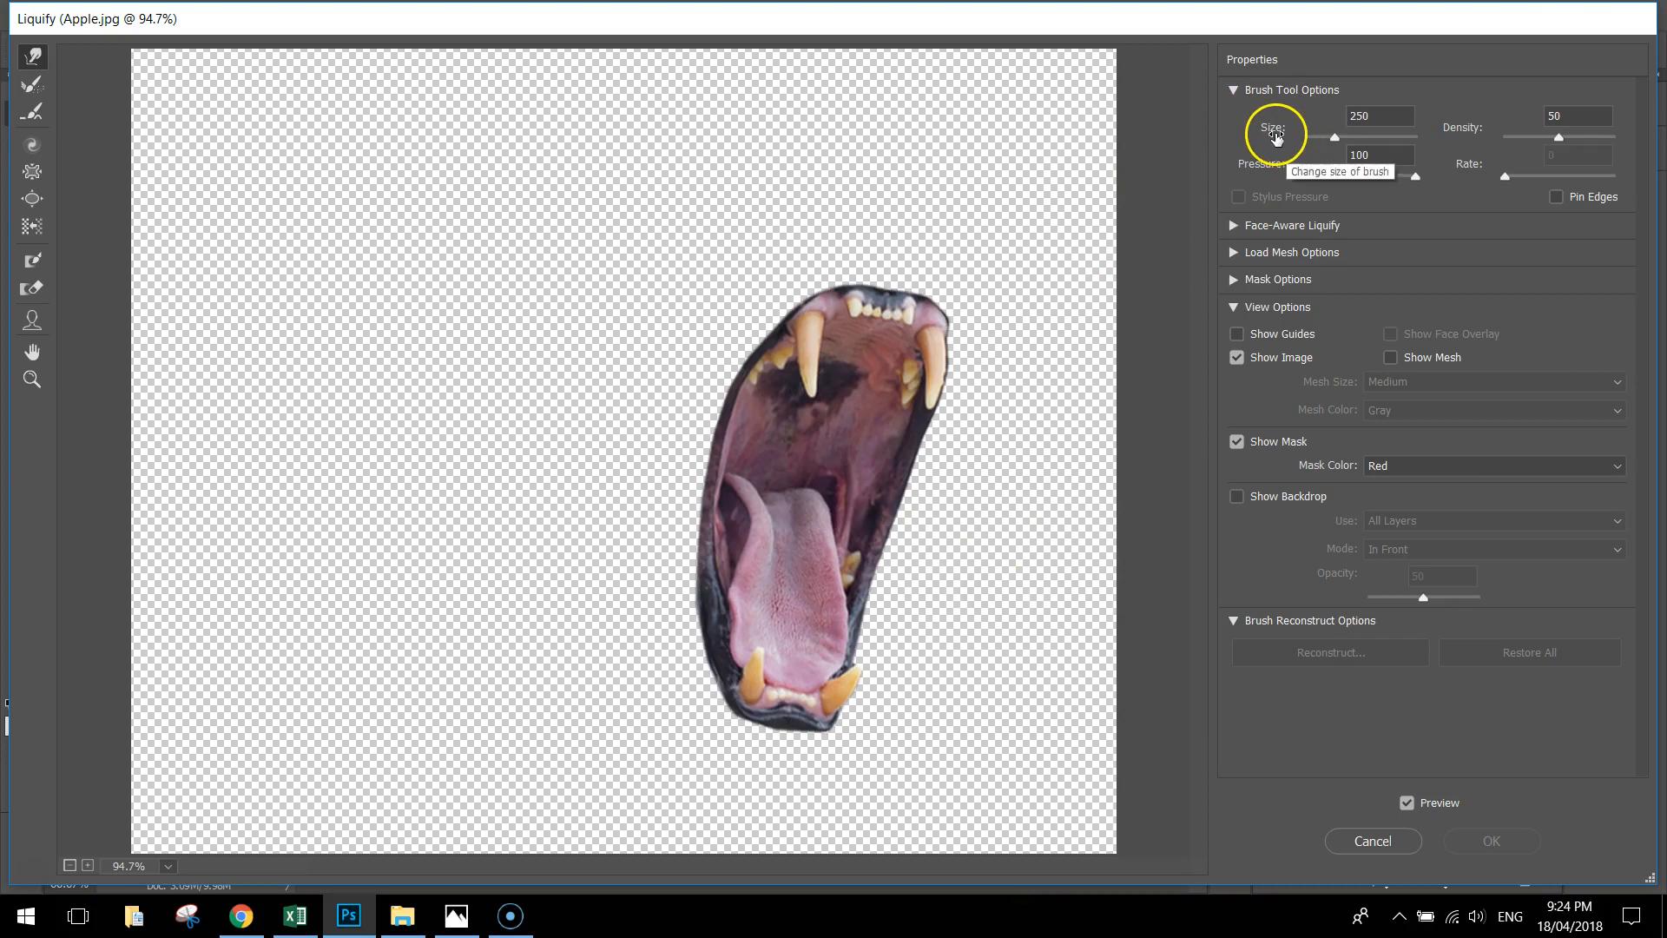
drag(1336, 141, 1342, 137)
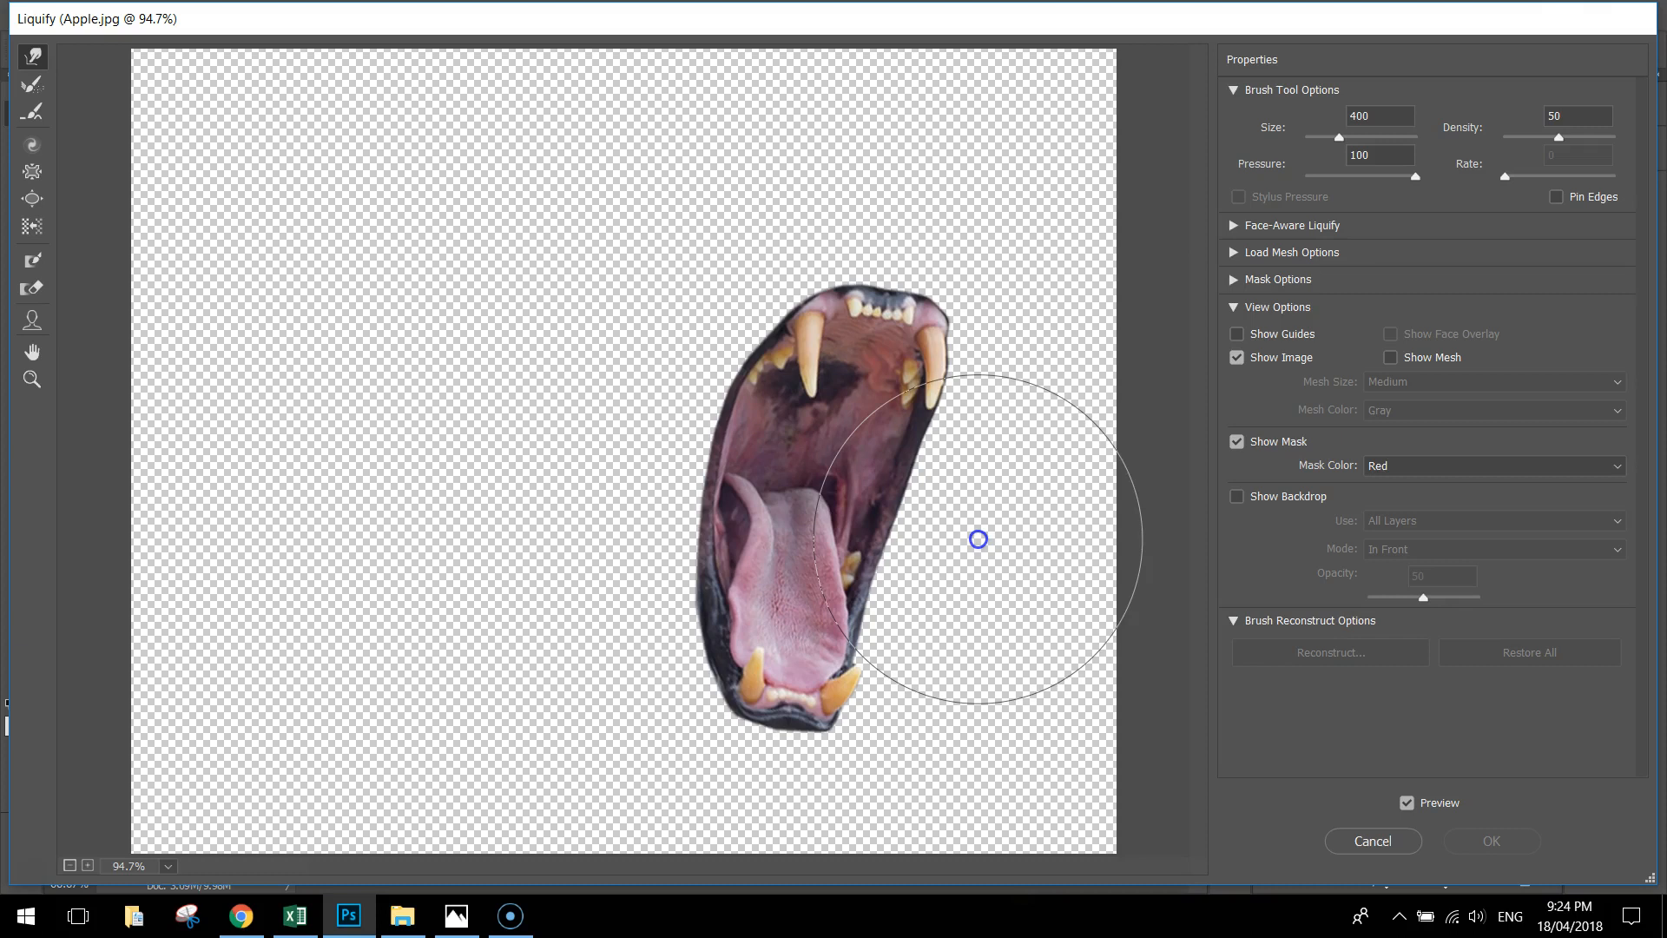
Step: Push the middle of the mouth's right edge inward with Forward Warp, reducing the brush size to 300 for the last push
drag(975, 539, 949, 529)
mouse_move(960, 471)
mouse_down()
mouse_move(929, 512)
mouse_move(906, 506)
mouse_move(929, 405)
mouse_up()
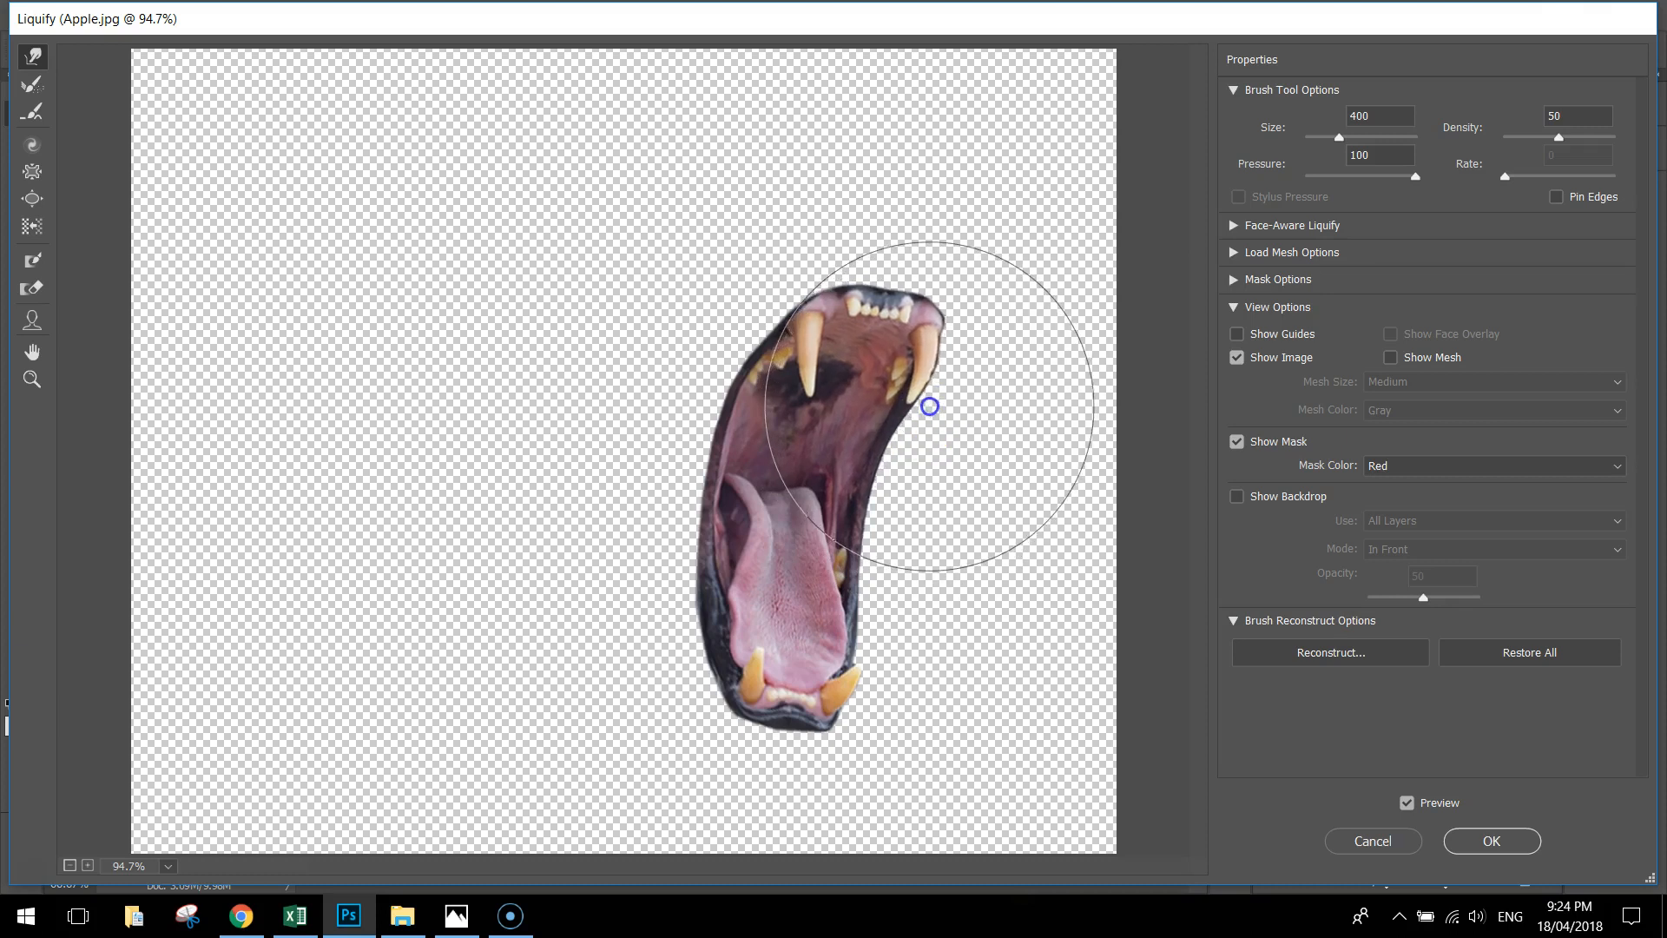
key(bracketleft)
key(bracketleft)
drag(952, 533, 922, 534)
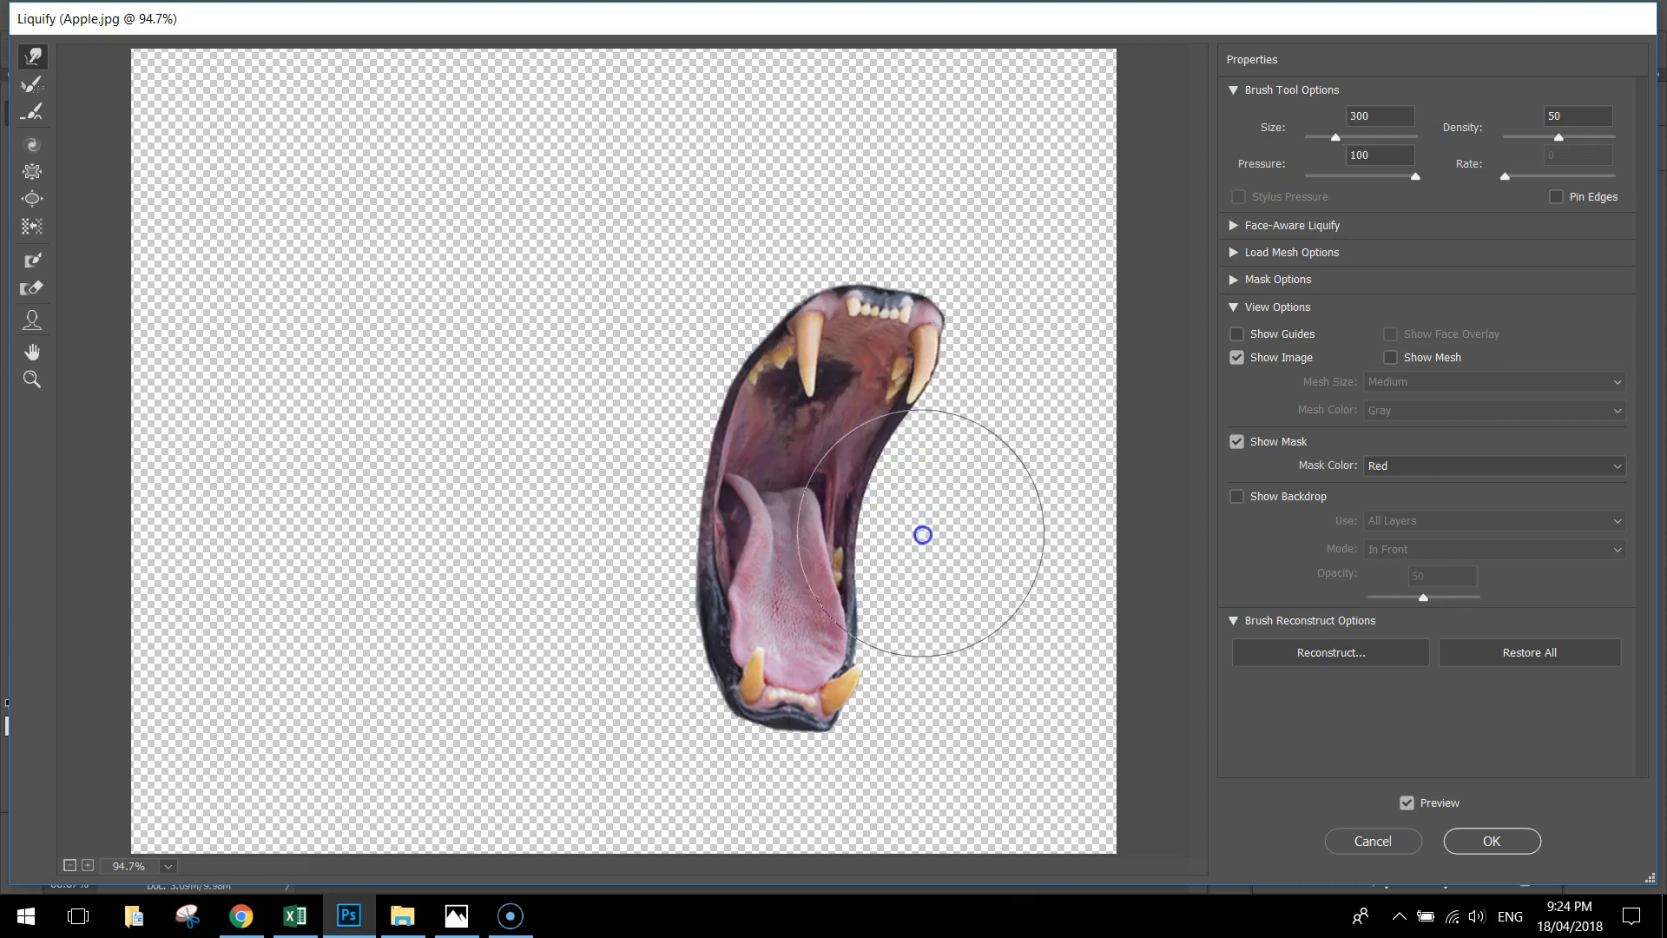
Step: Pull the mouth's upper-right corner outward, deepen the inward curve, nudge the lower fangs slightly right, and apply Liquify
drag(918, 360, 937, 330)
drag(892, 515, 876, 514)
drag(858, 721, 870, 721)
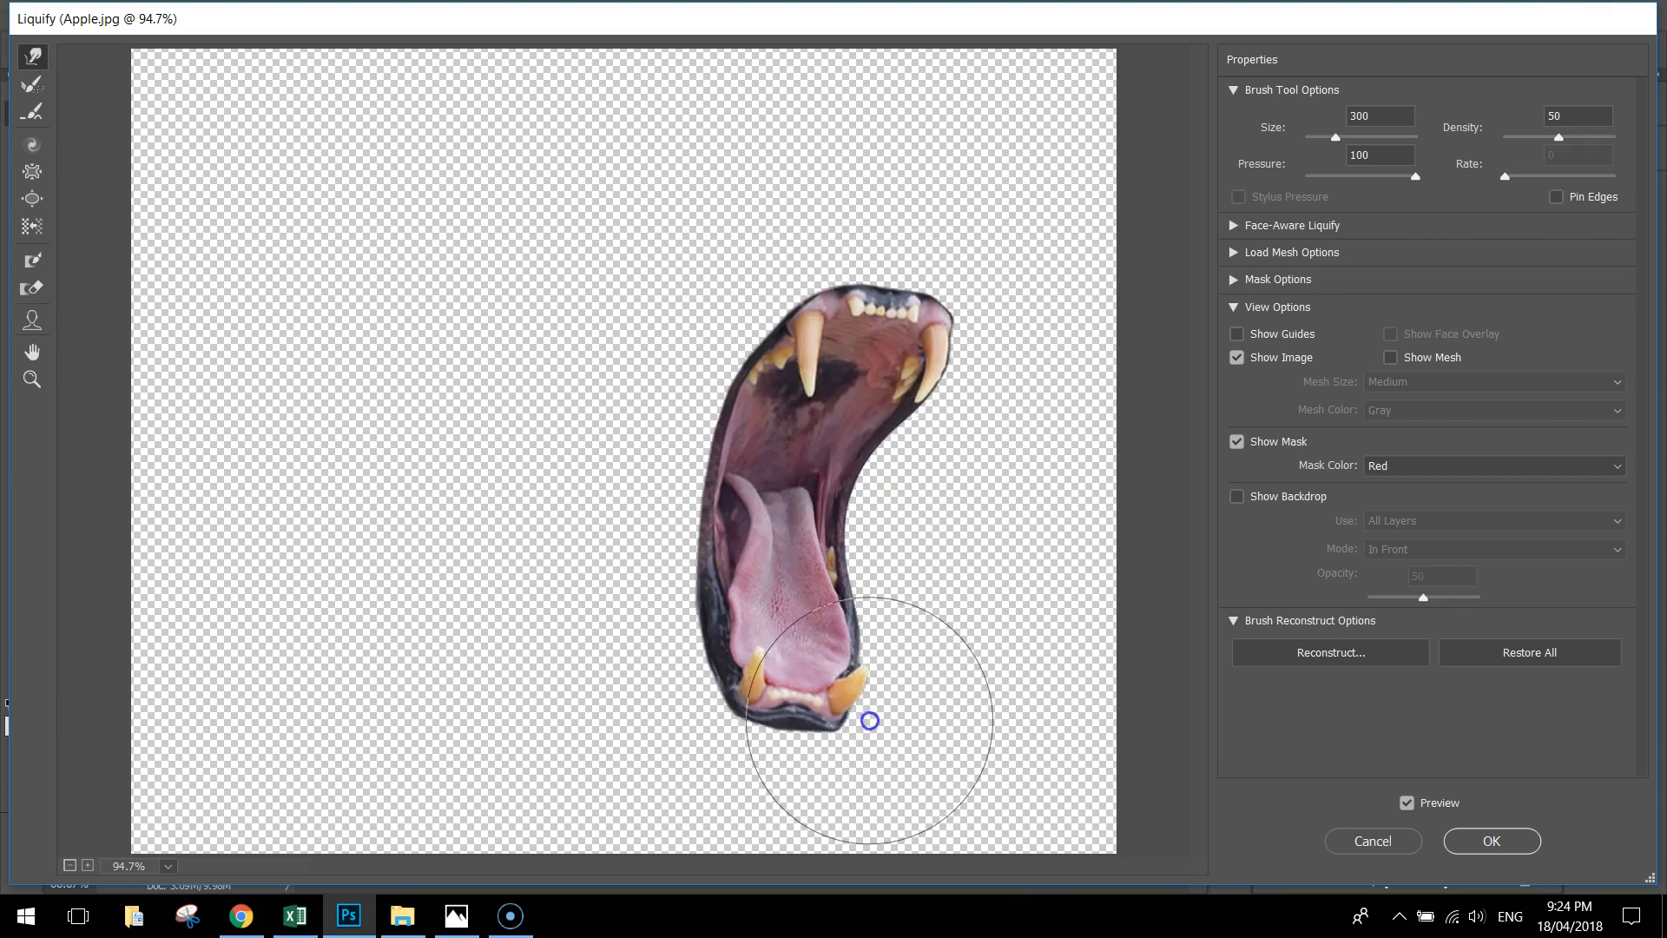
drag(755, 695, 764, 696)
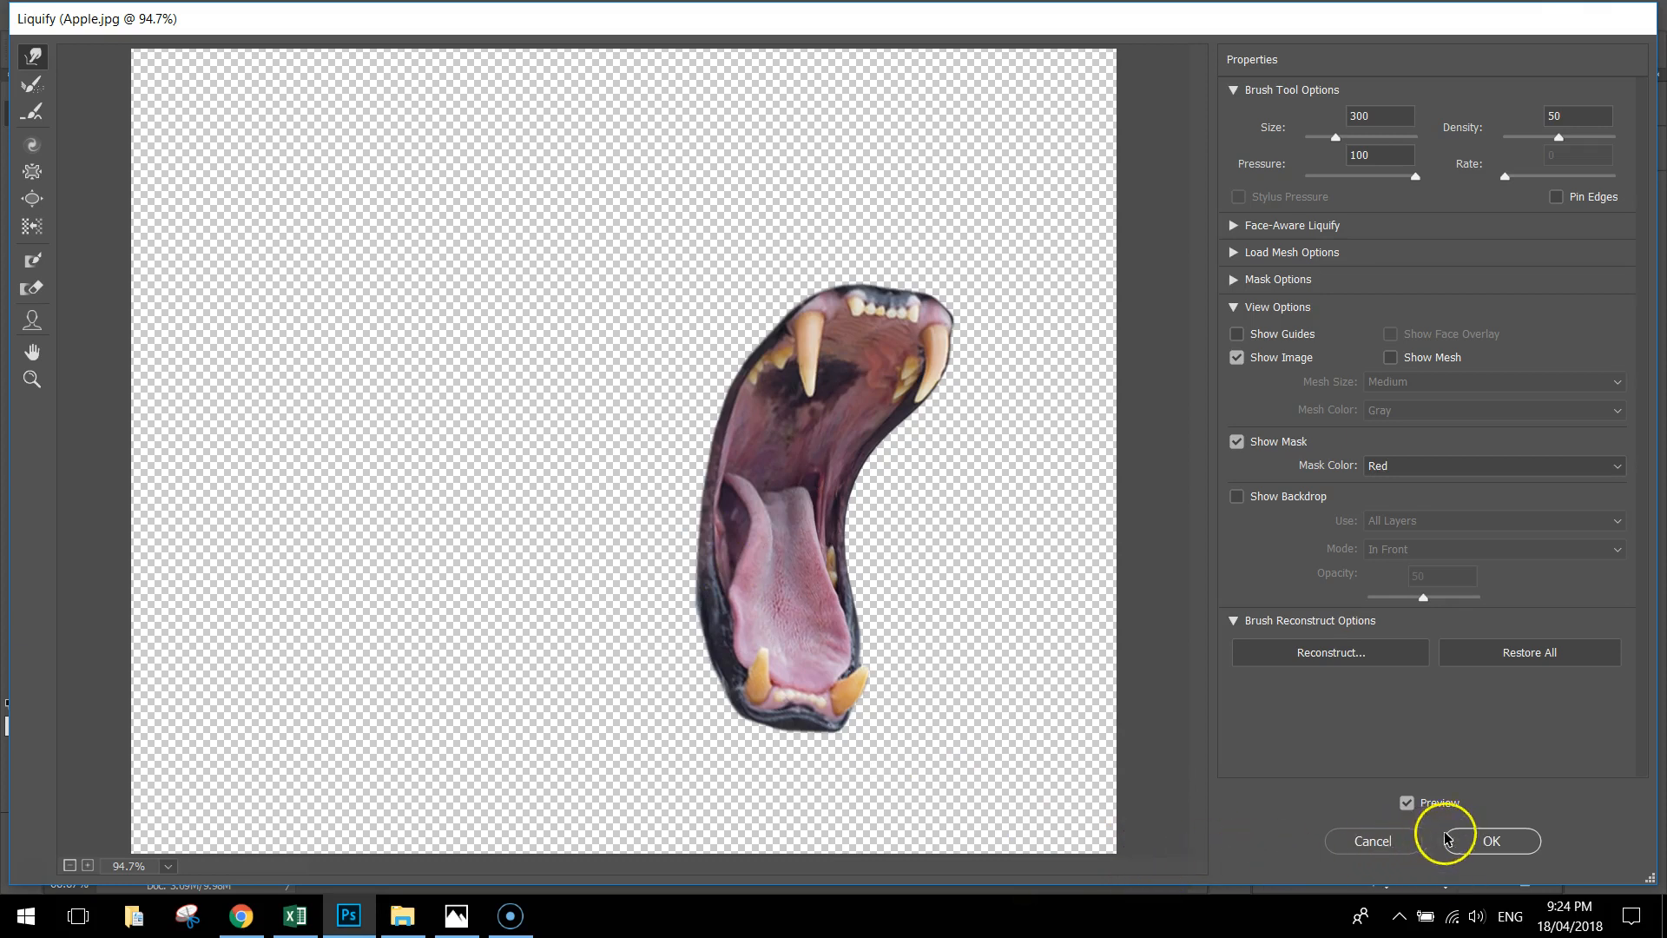
click(1476, 842)
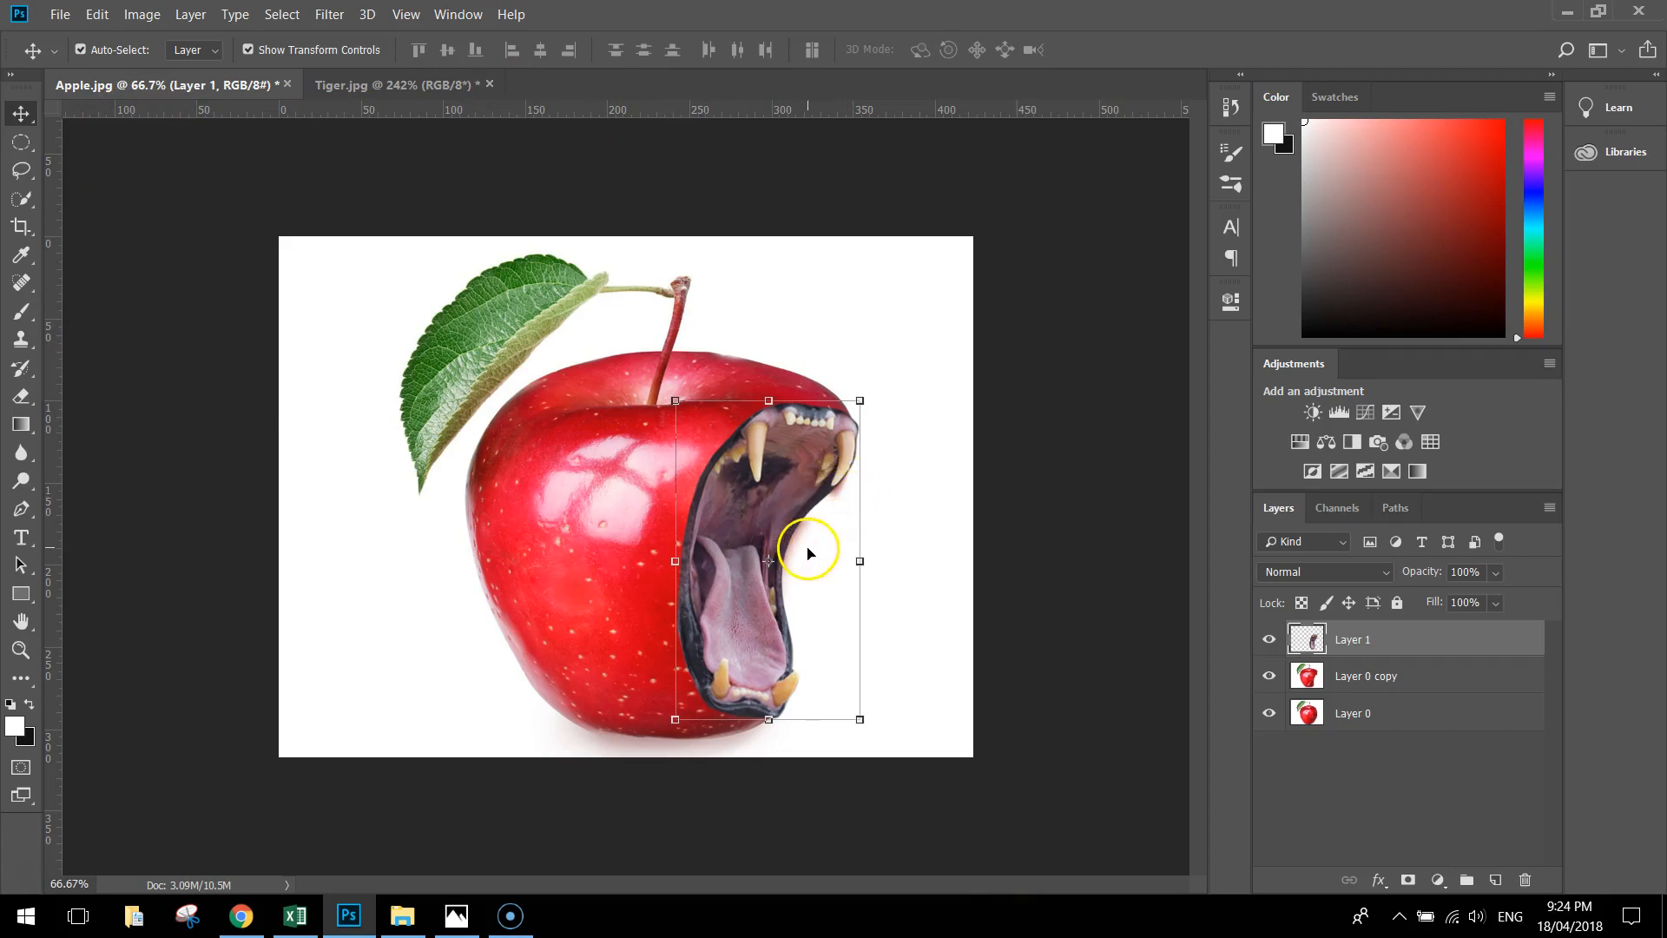
Step: Paint out the apple skin showing beyond the mouth's curved right edge on Layer 0 copy with a soft white brush of size 80
click(1422, 676)
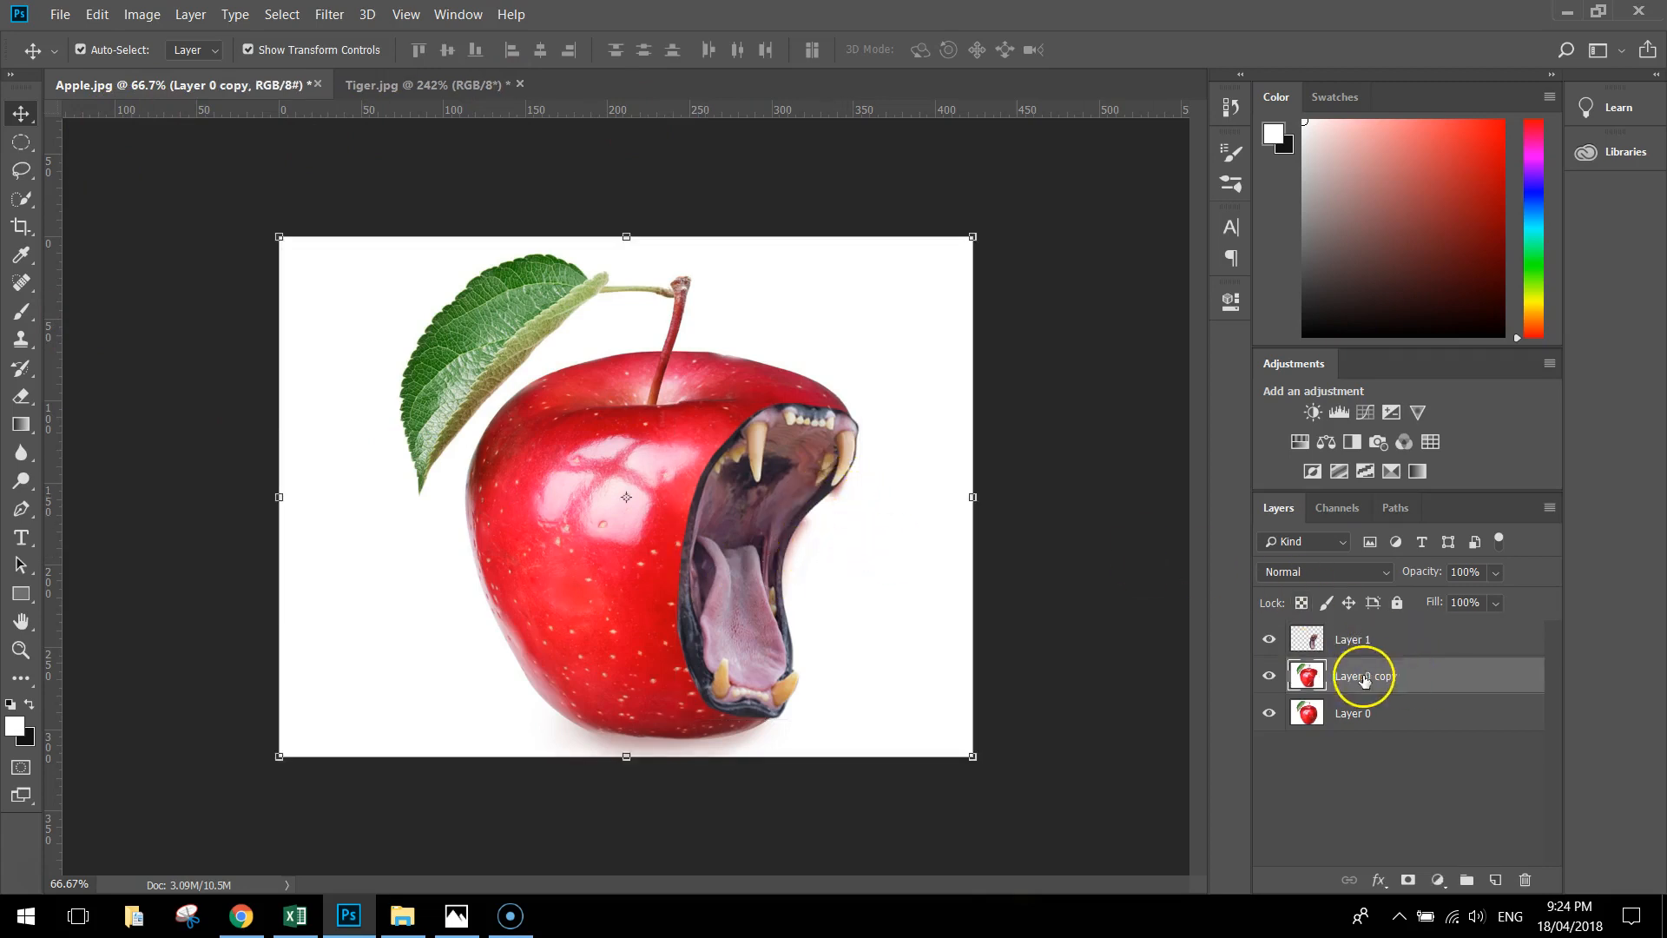
click(22, 312)
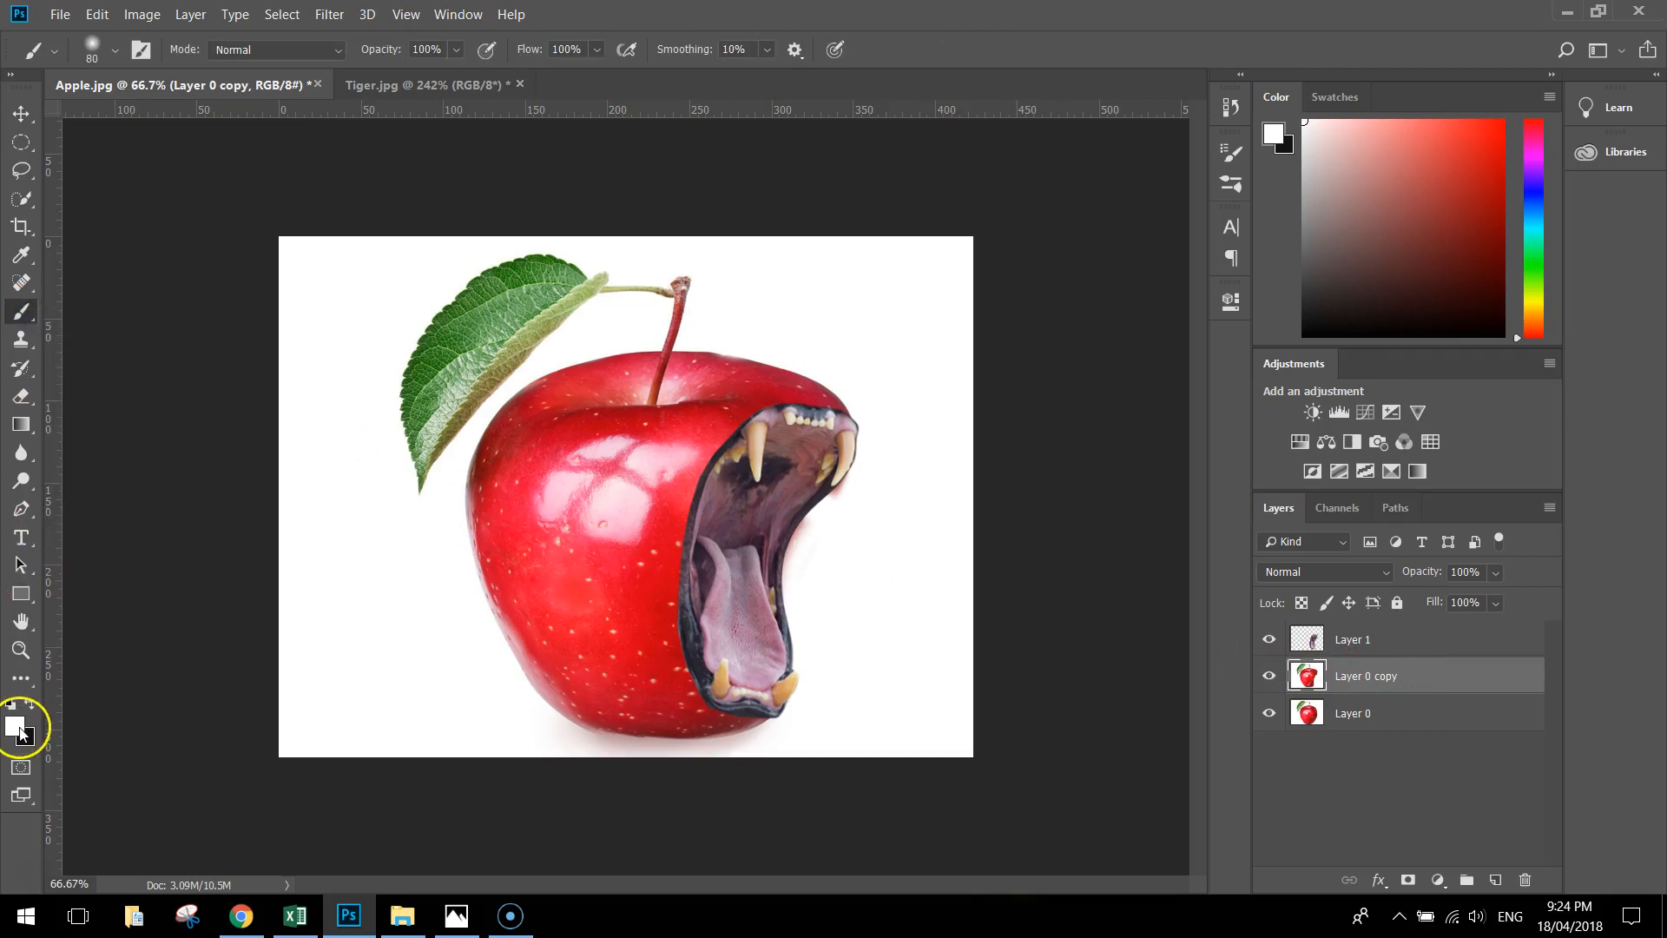
drag(797, 560, 789, 570)
drag(809, 510, 866, 454)
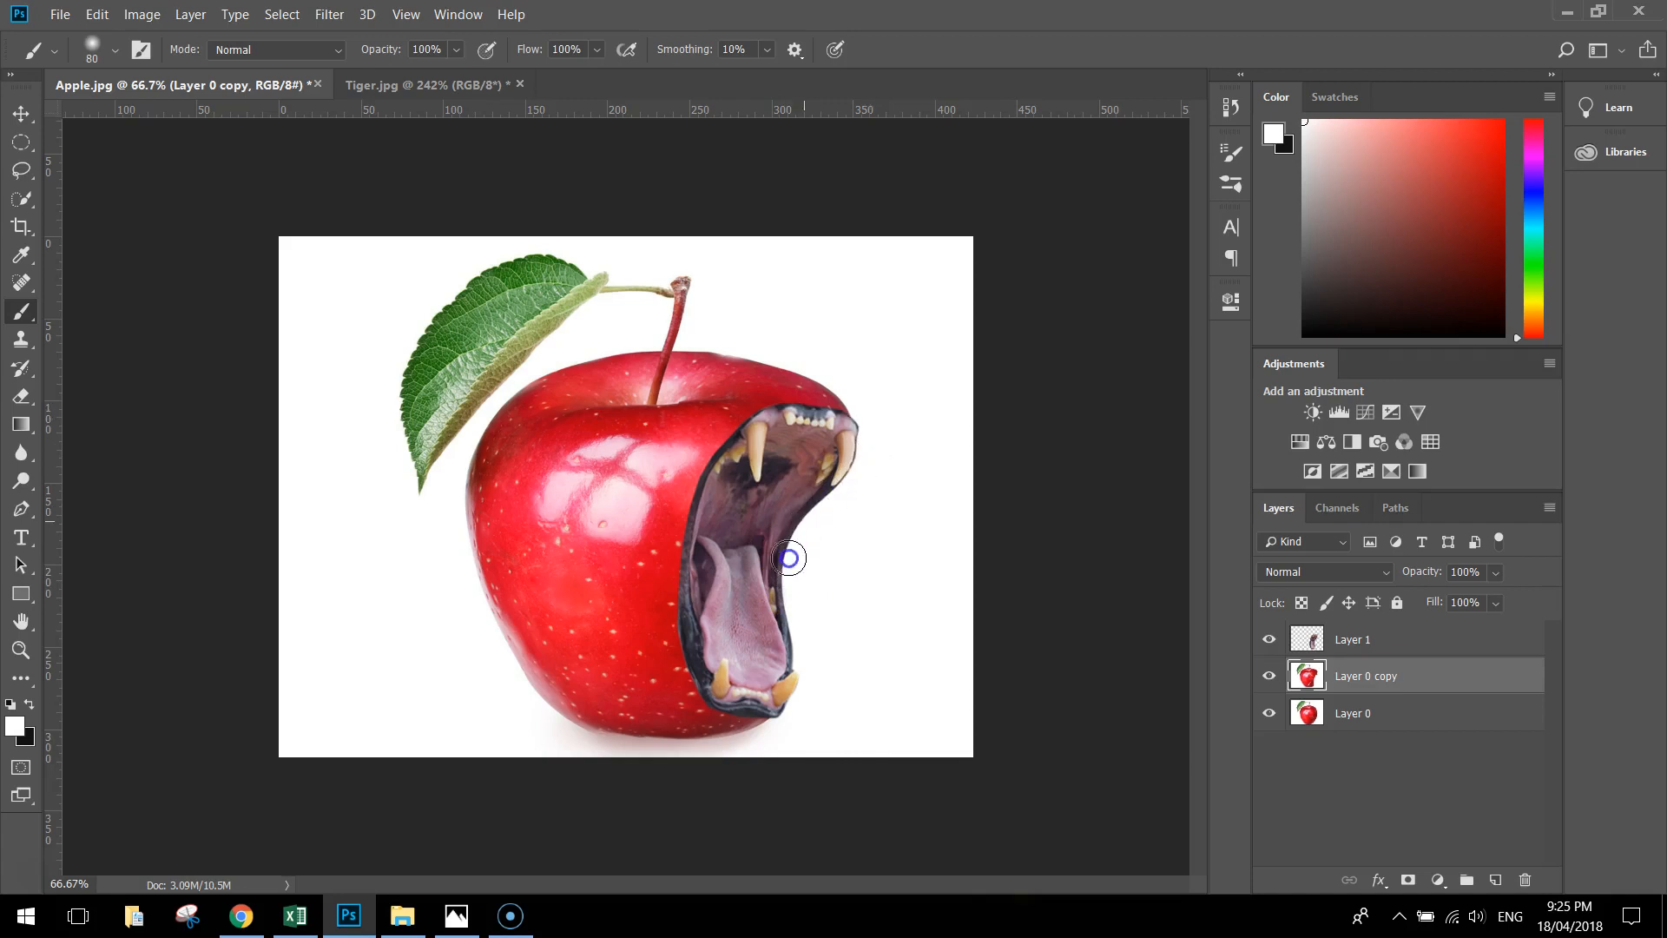
drag(802, 678, 808, 682)
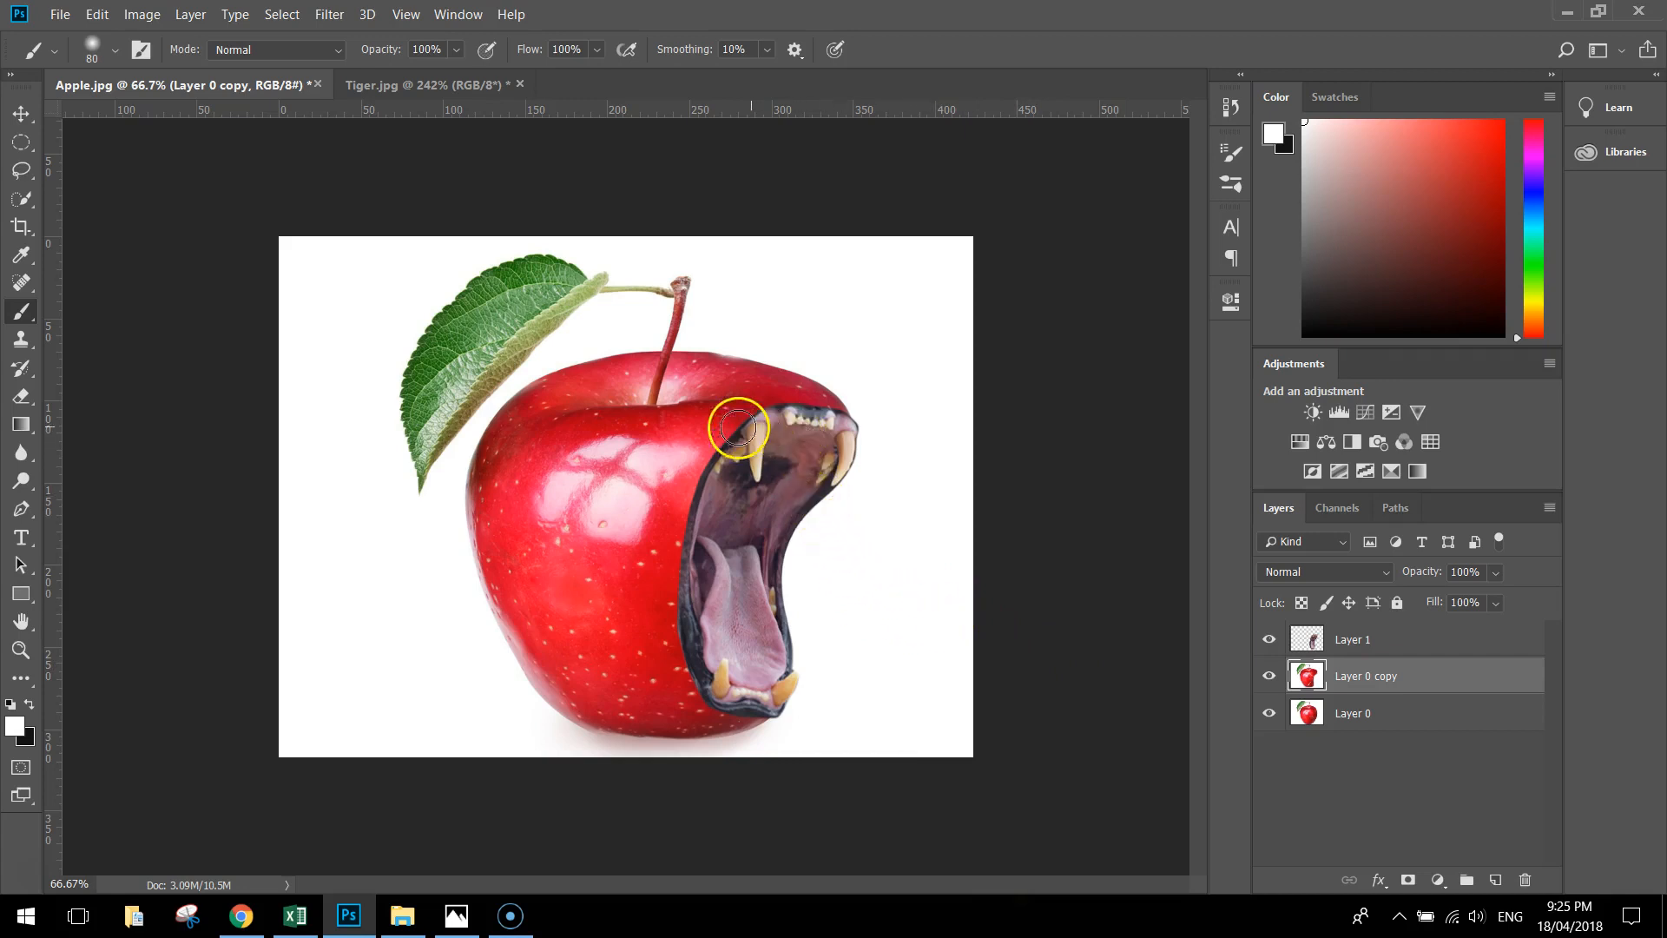
Step: Set up the Eraser tool on Layer 1 with a soft round 20 px brush at 30% flow
click(21, 114)
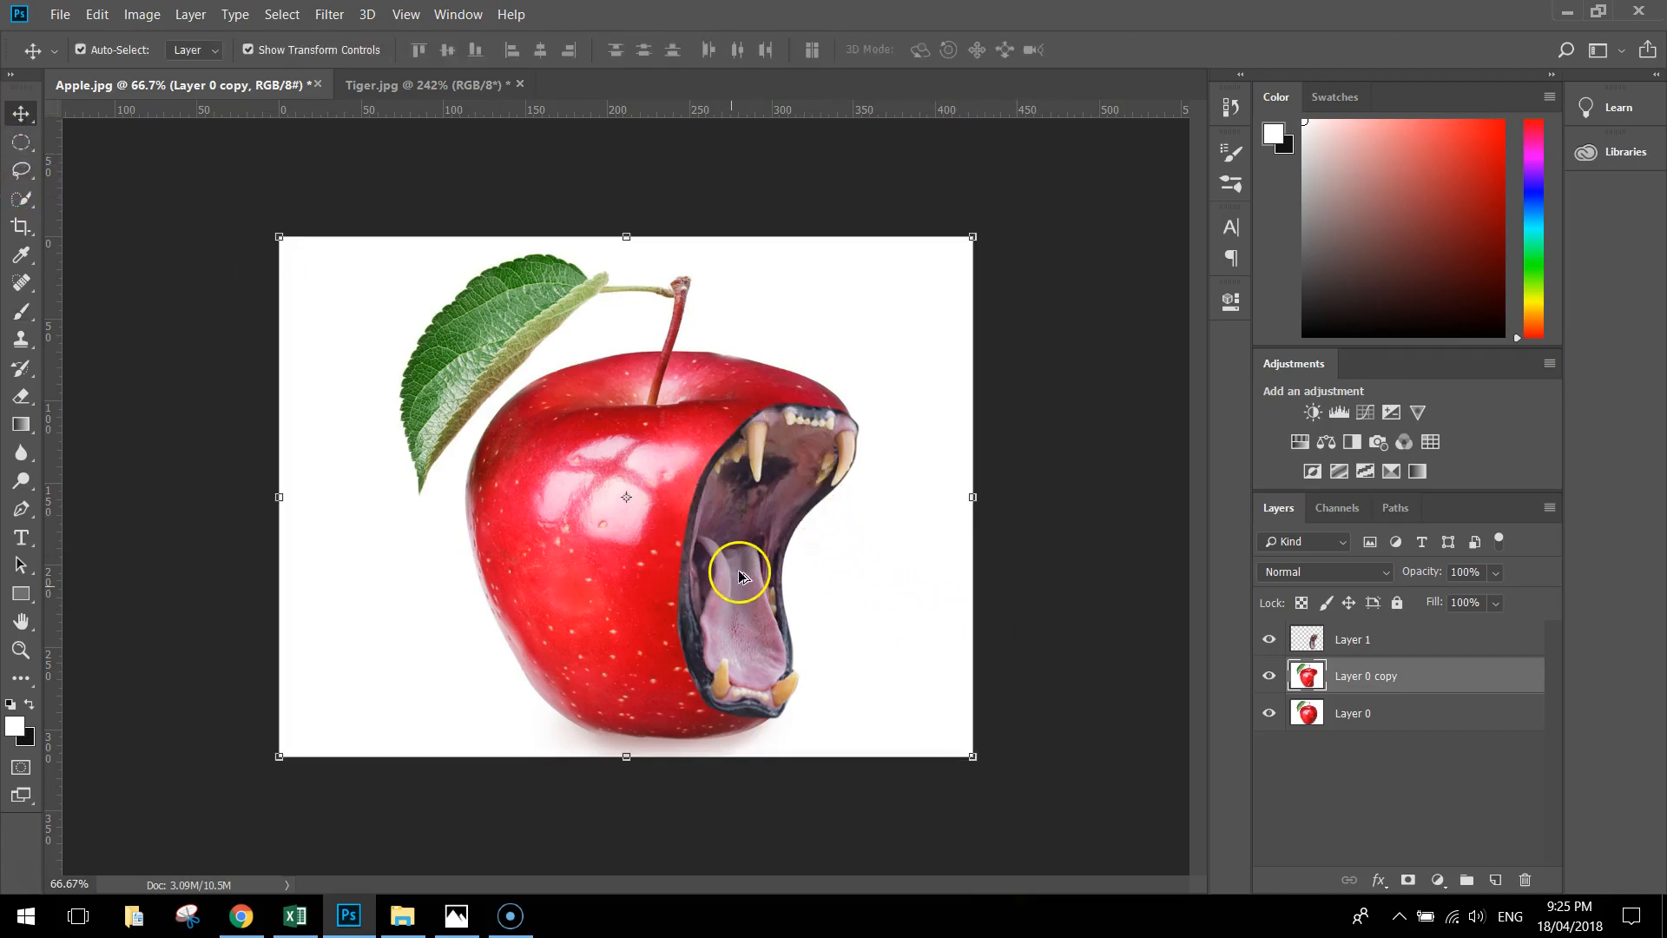
scroll(740, 575, up, 3)
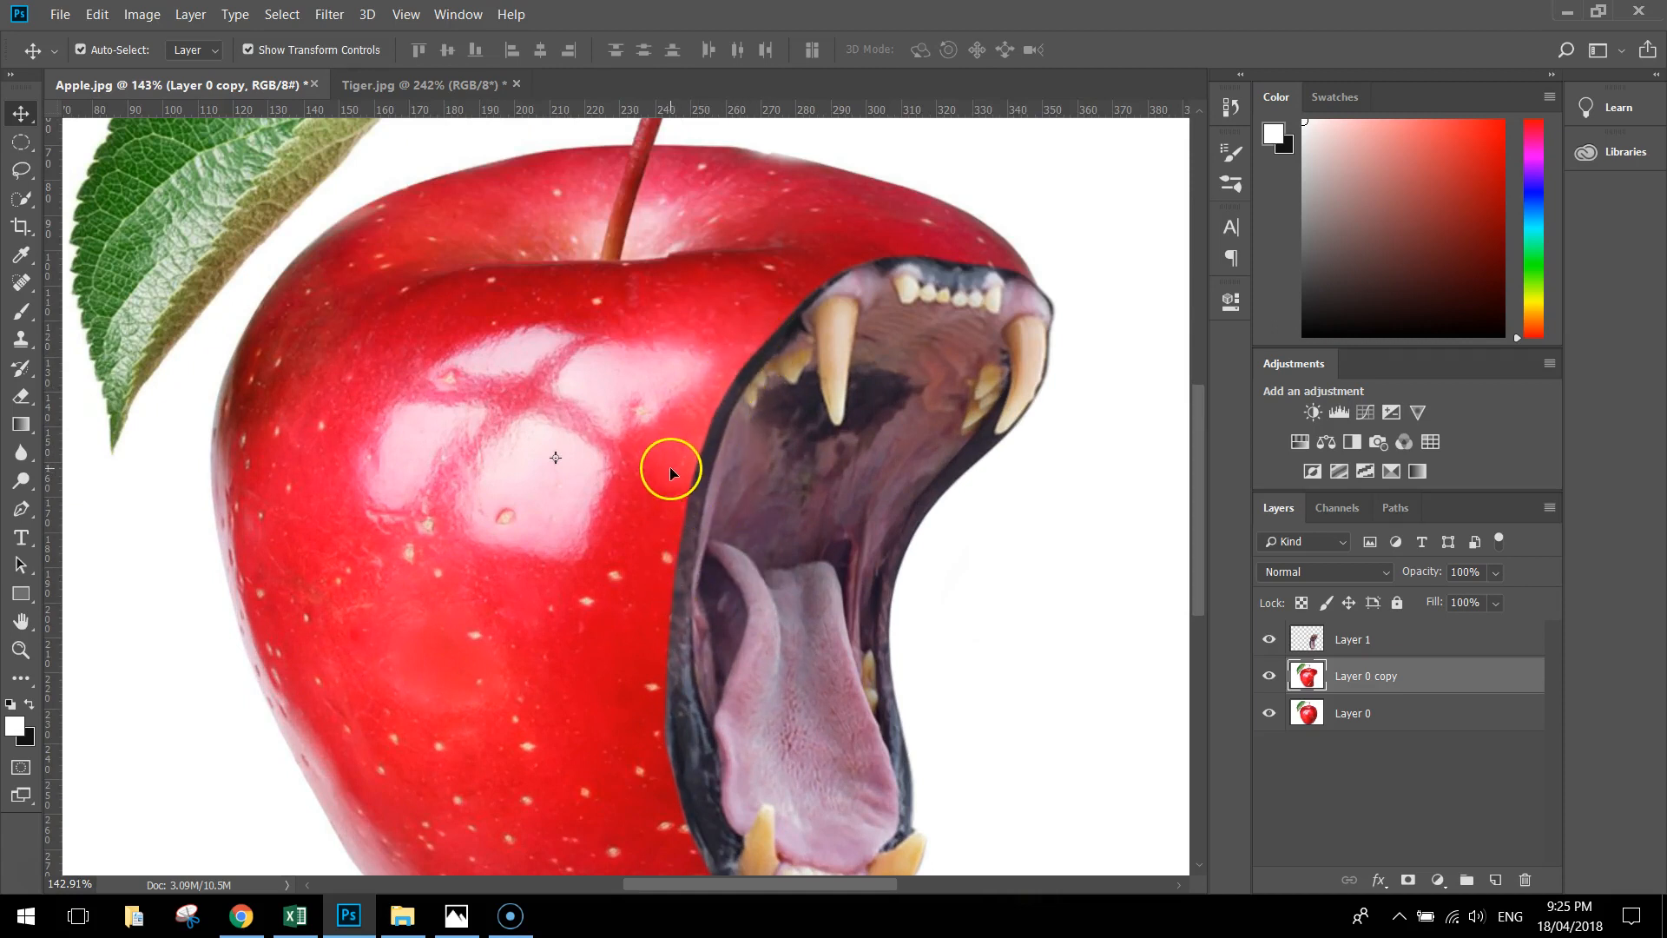
click(1393, 640)
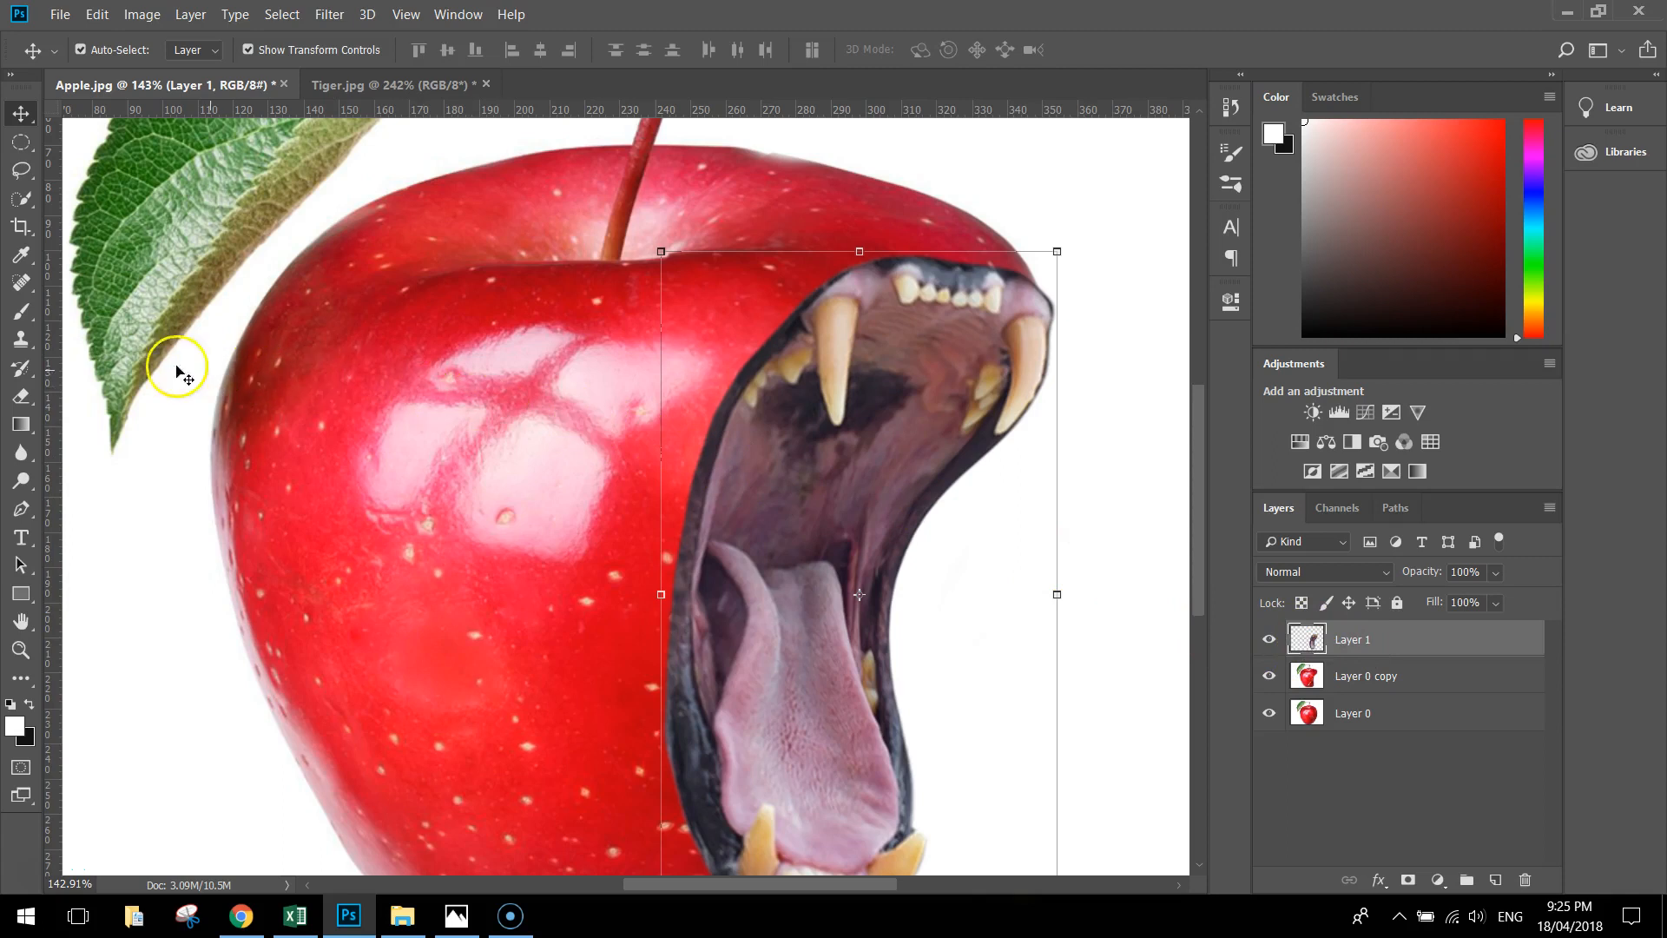
click(21, 395)
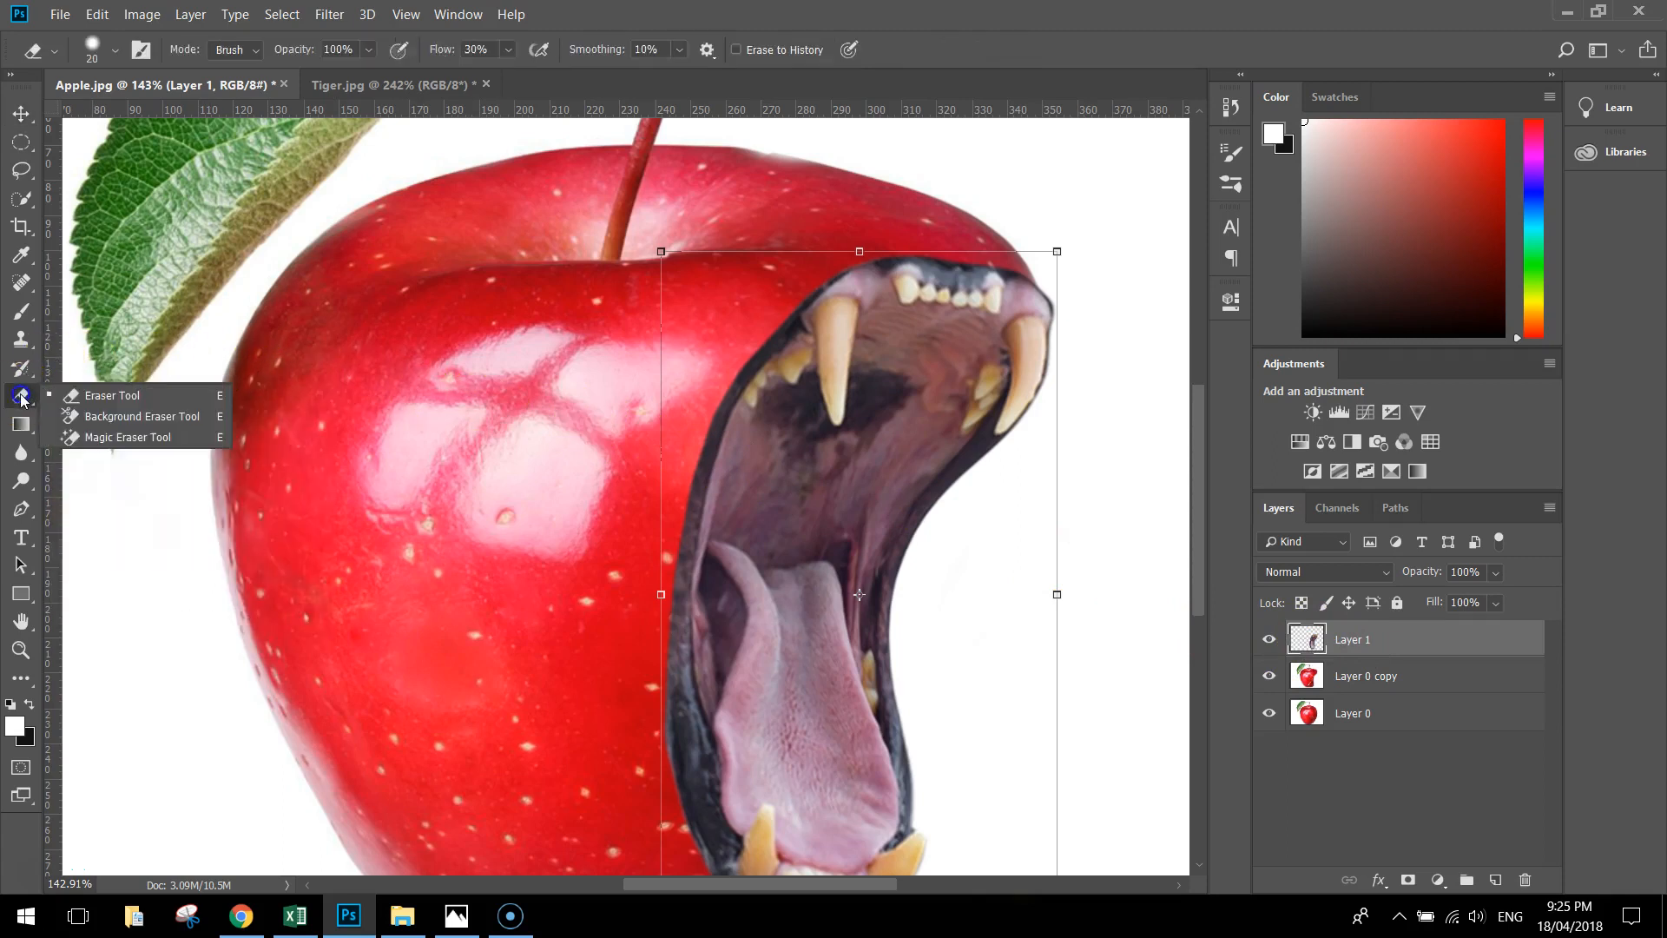
click(102, 402)
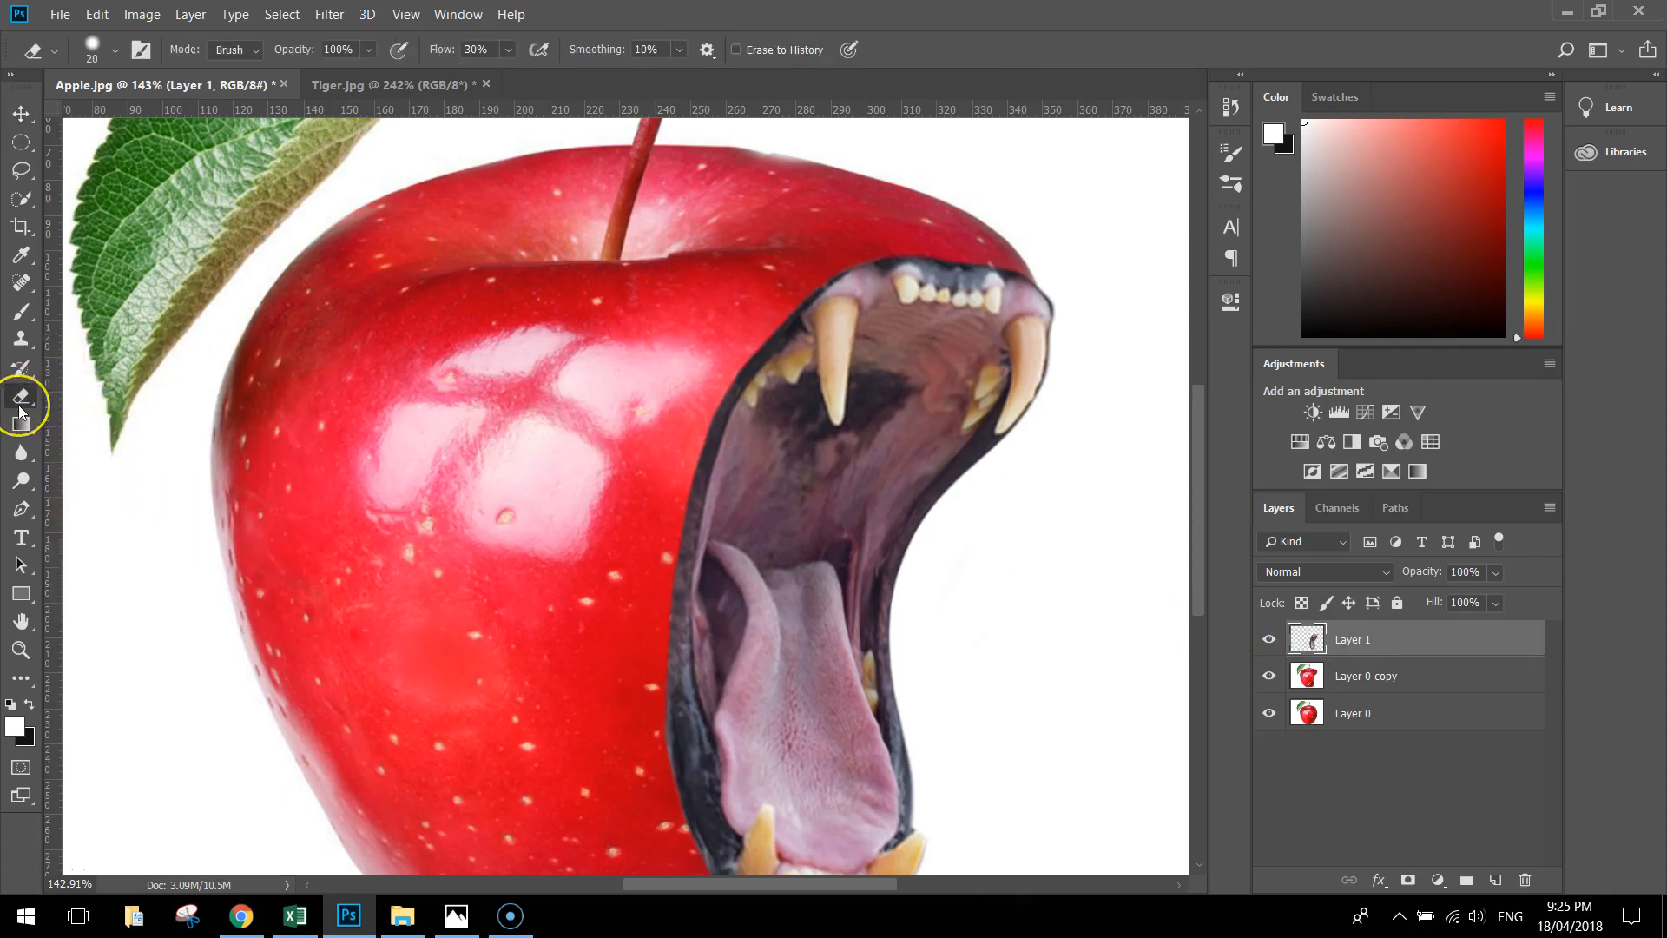
click(115, 50)
click(78, 301)
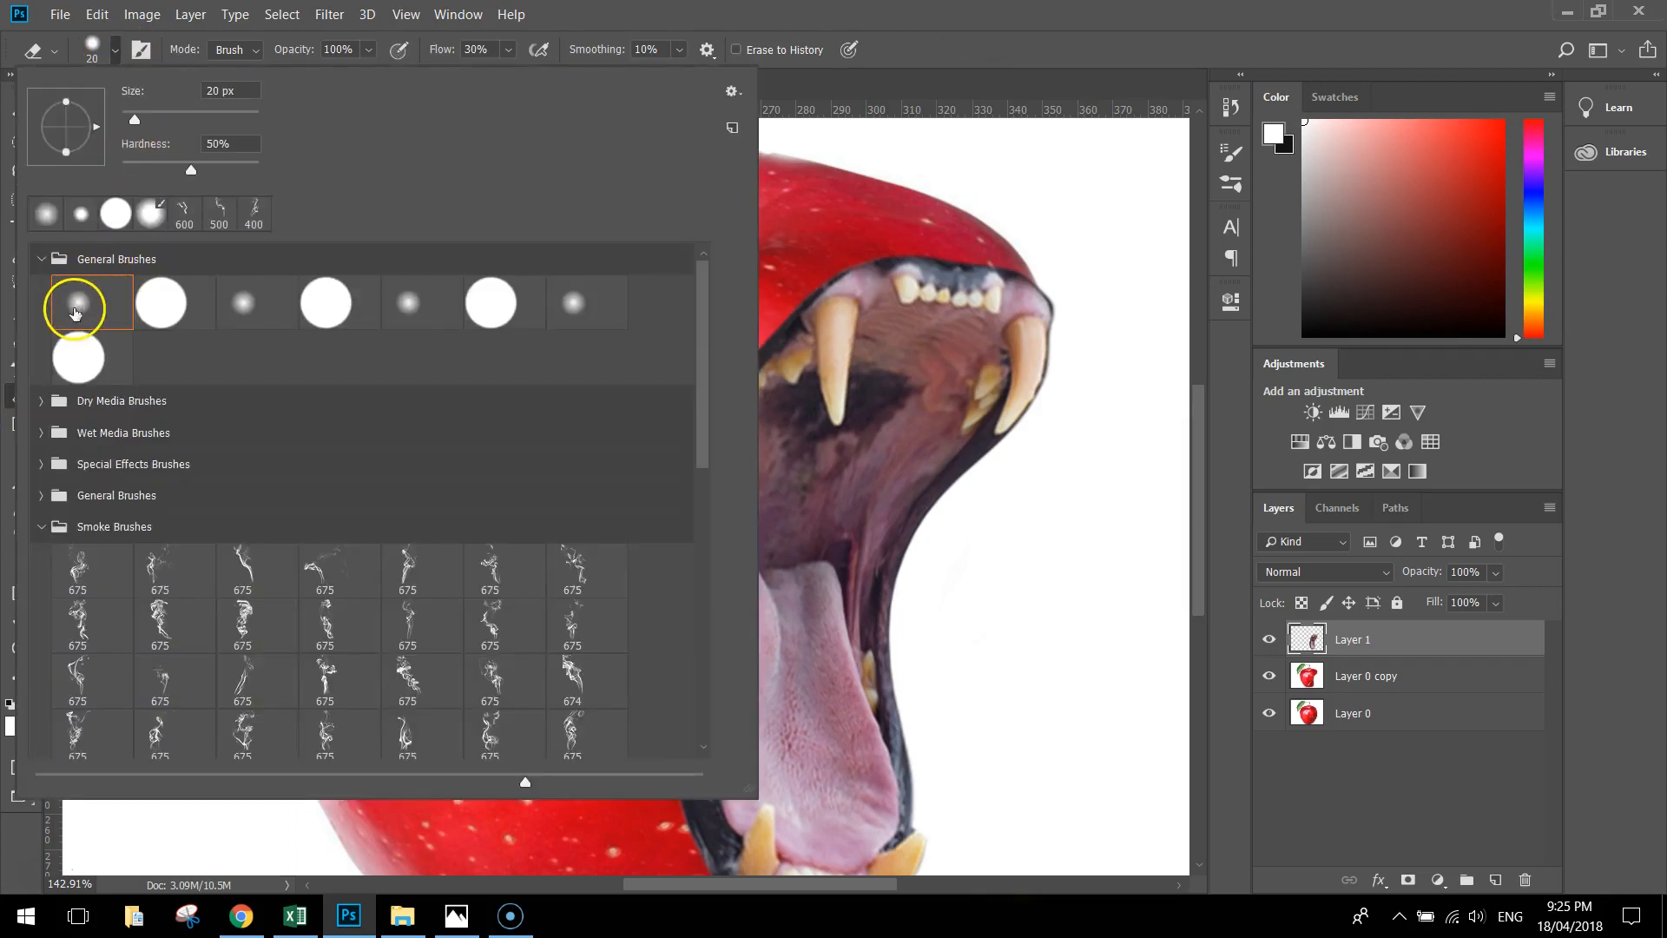
click(276, 14)
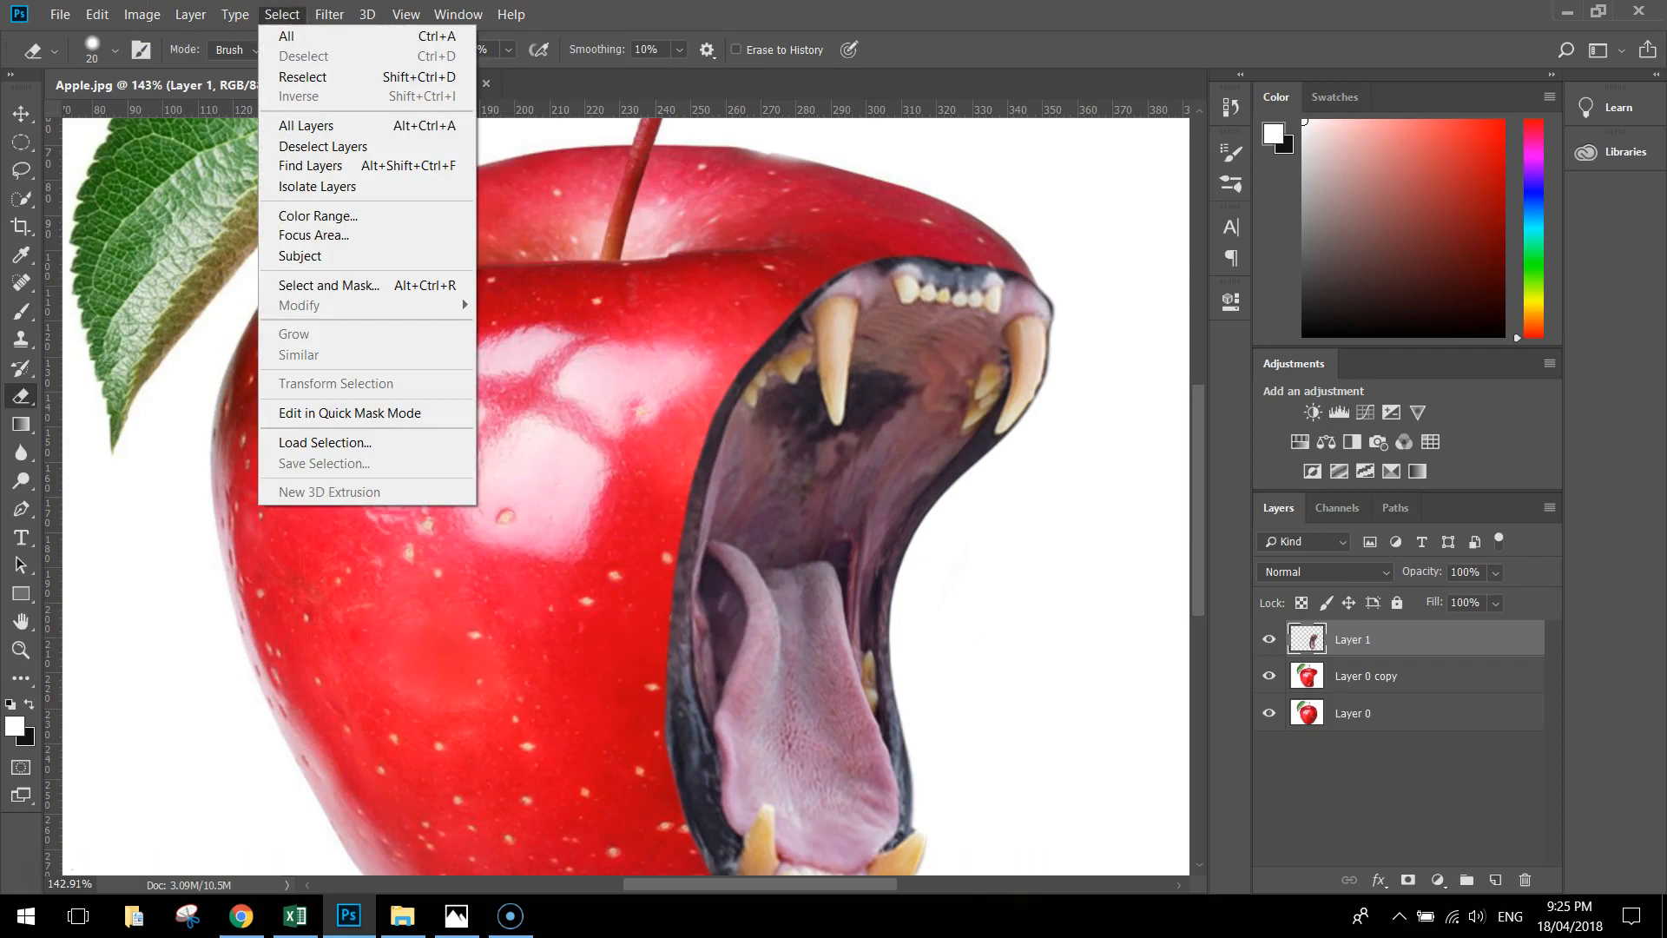
click(649, 21)
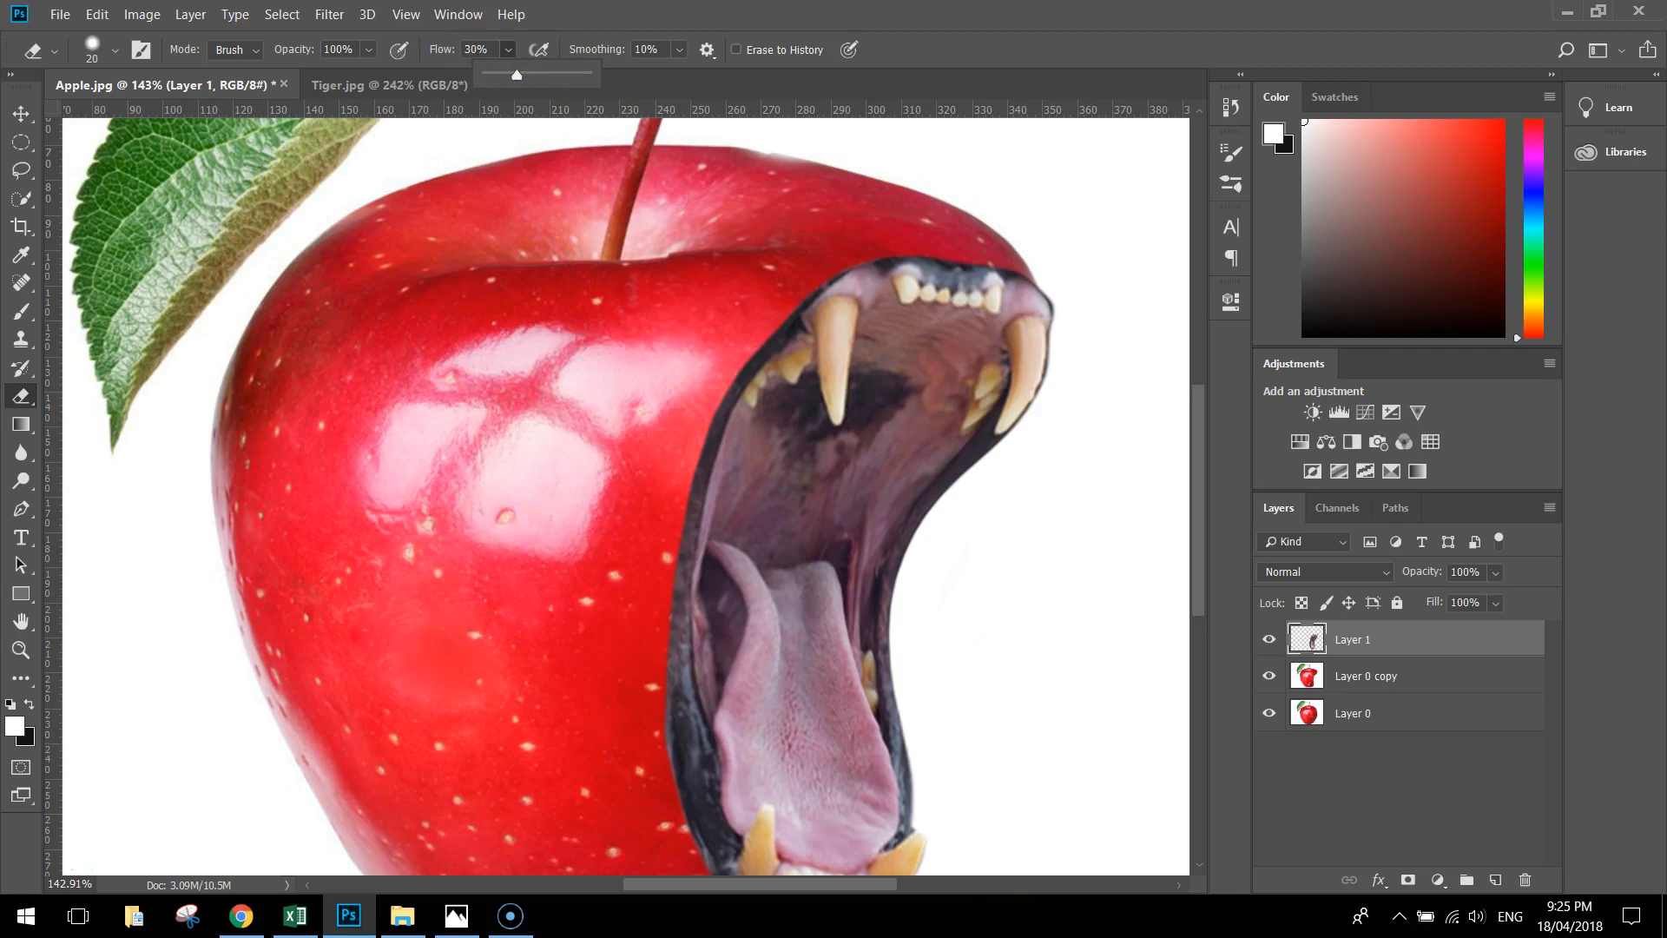
click(686, 31)
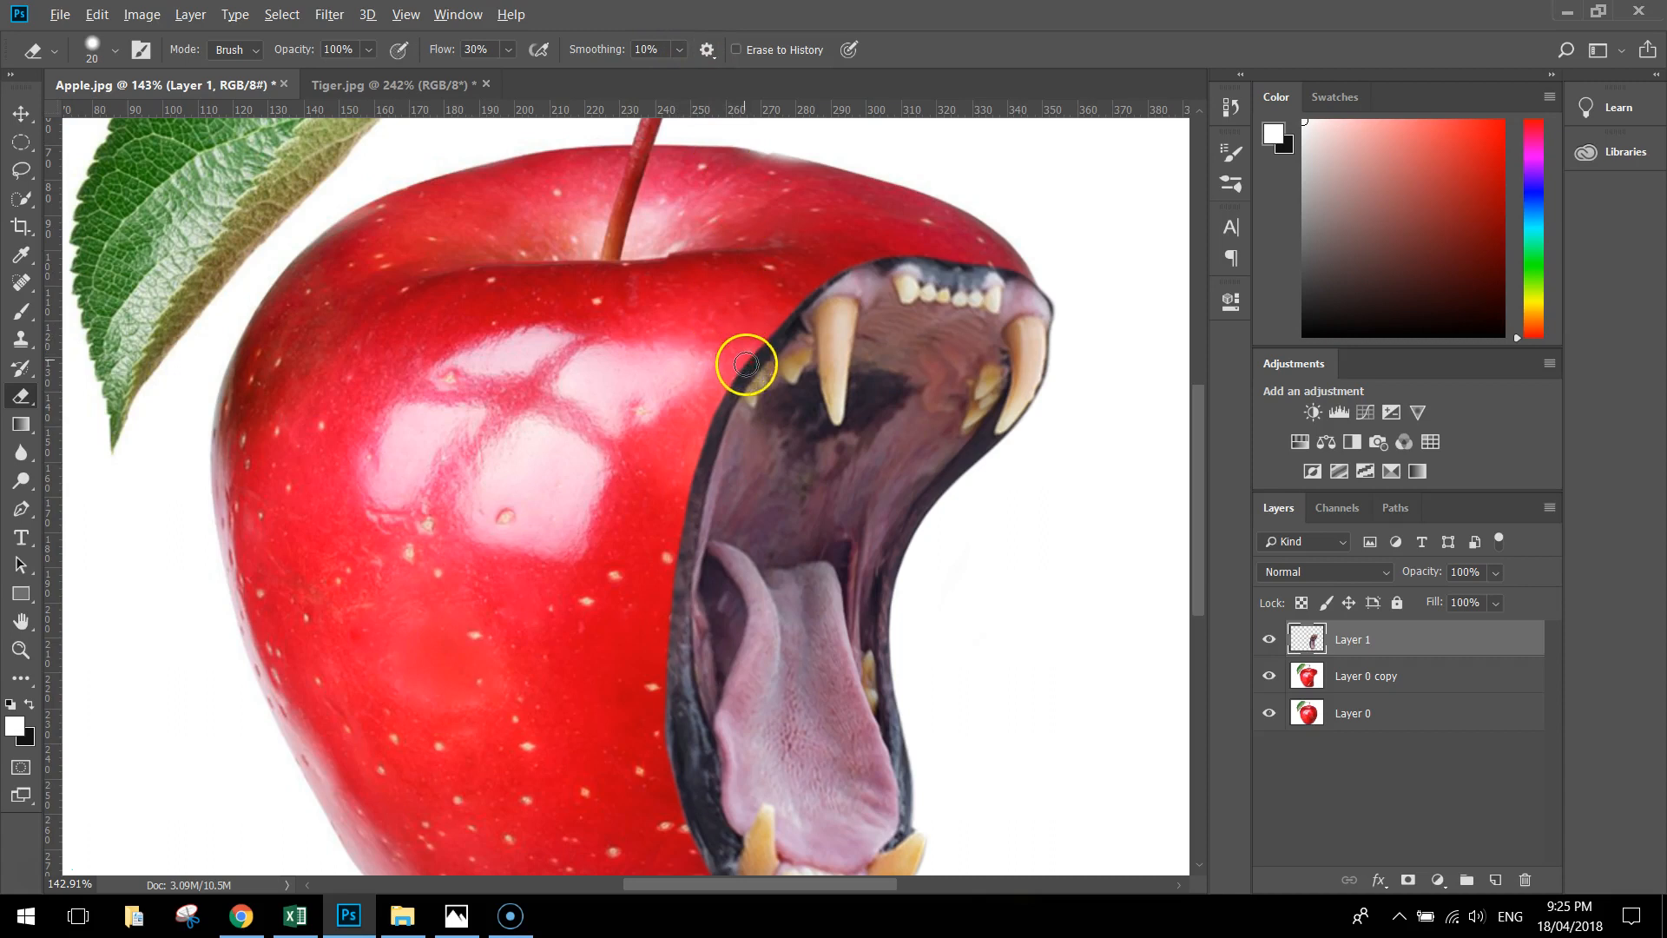
Step: Softly erase the dark outer rim of the mouth along its top and upper-left edge to blend it into the apple
scroll(744, 361, up, 2)
scroll(986, 212, up, 2)
drag(1088, 228, 1128, 250)
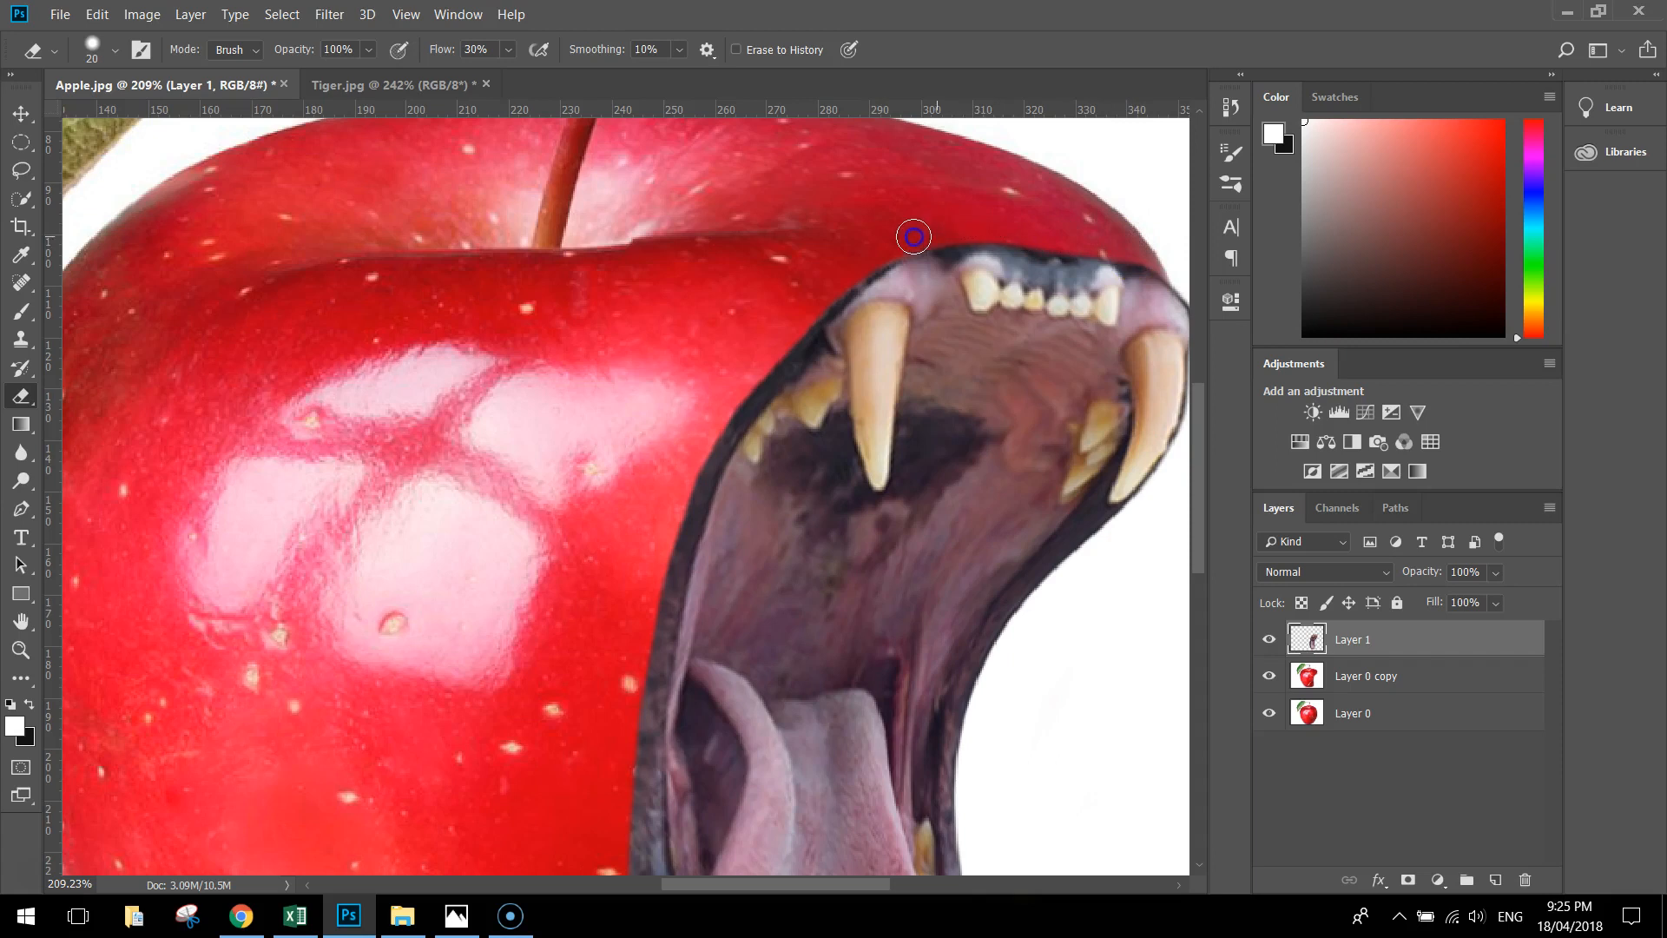
mouse_move(817, 281)
mouse_down()
mouse_move(731, 378)
mouse_move(787, 341)
mouse_move(713, 418)
mouse_move(720, 401)
mouse_move(652, 583)
mouse_up()
scroll(649, 571, down, 4)
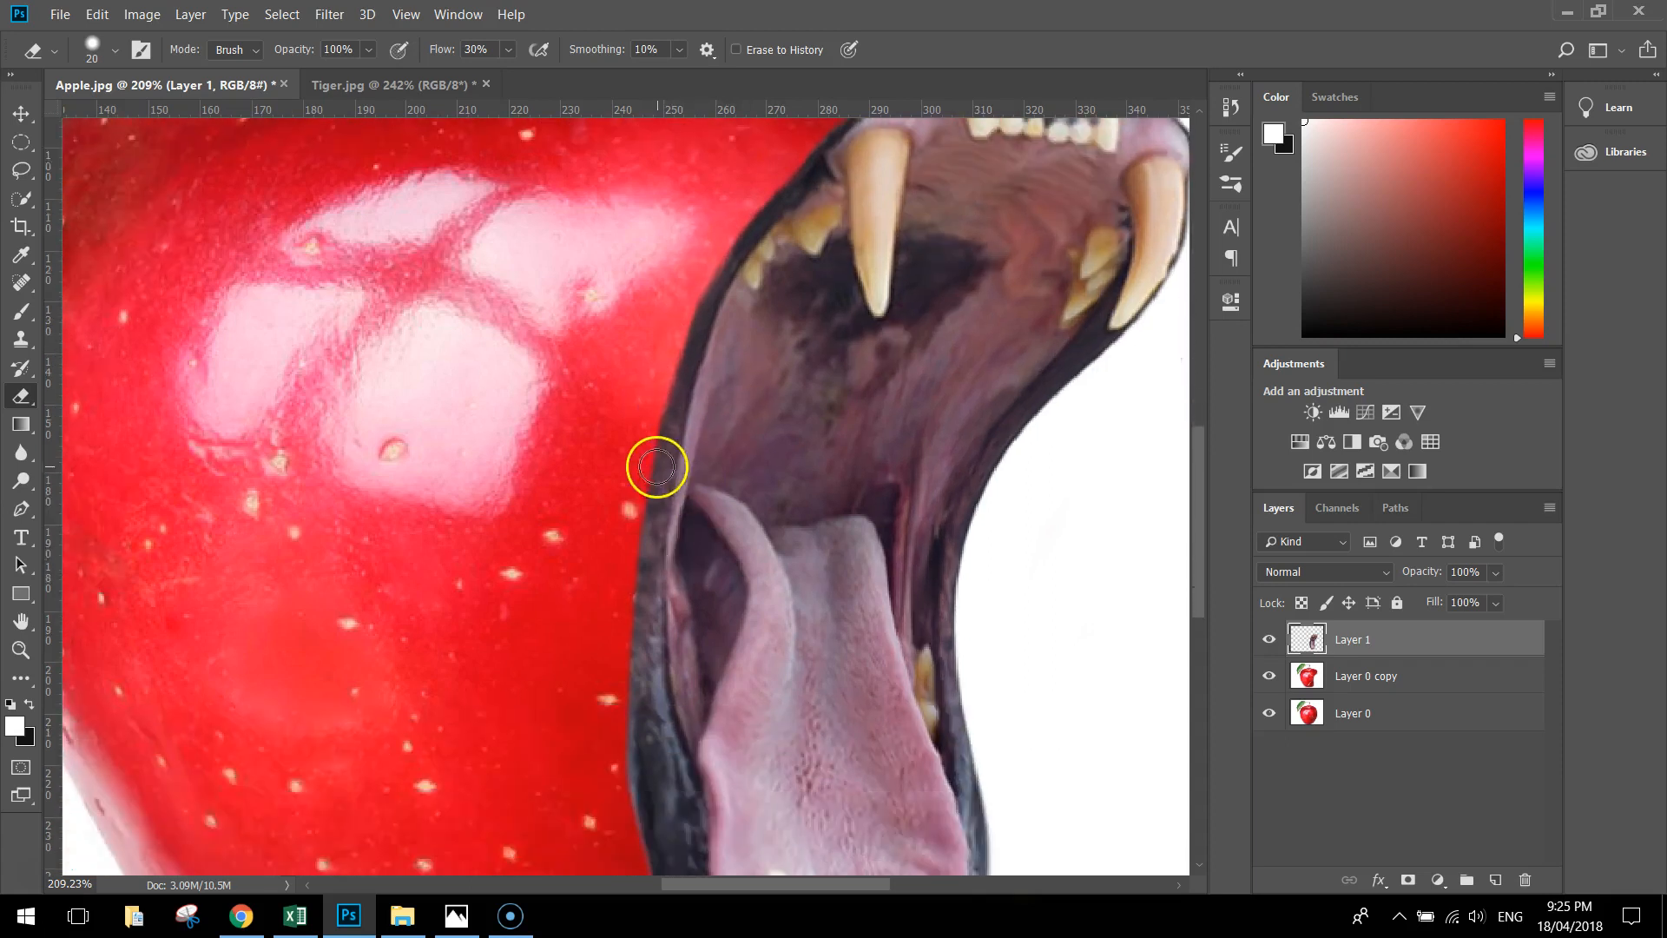
mouse_move(651, 413)
mouse_down()
mouse_move(619, 680)
mouse_move(631, 818)
mouse_move(631, 801)
mouse_up()
drag(637, 560, 621, 660)
scroll(649, 668, down, 2)
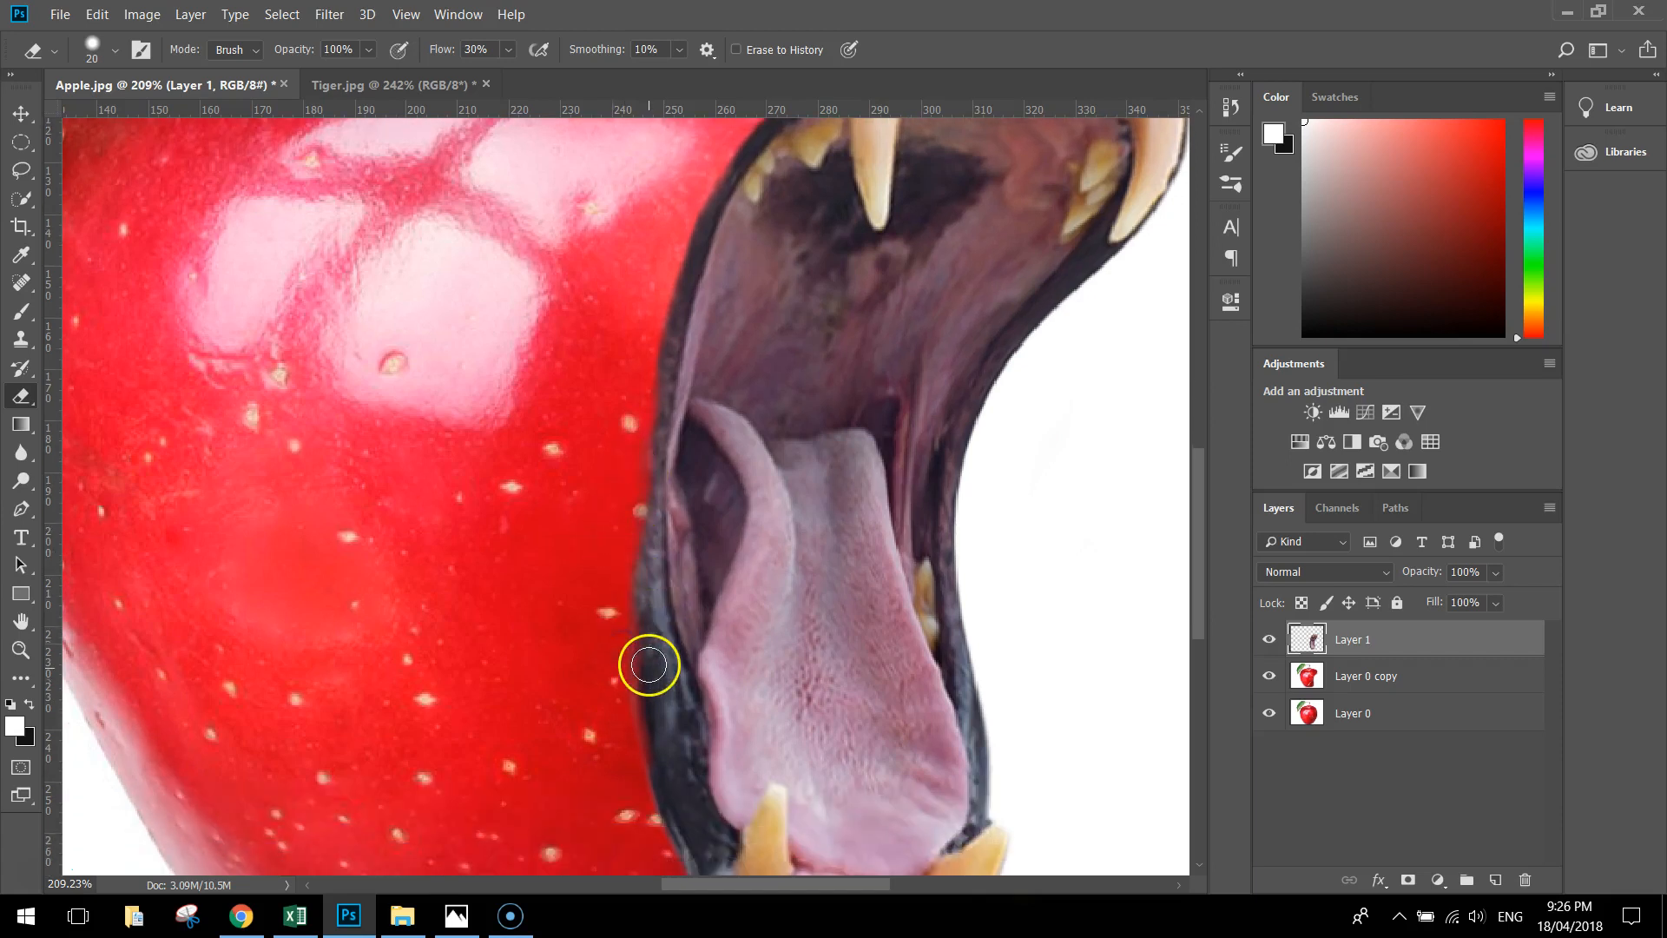
Step: Softly erase the mouth's dark rim down the lower-left side and along the bottom beneath the lower teeth
scroll(648, 665, down, 3)
drag(625, 359, 628, 431)
drag(628, 497, 656, 649)
drag(634, 560, 641, 607)
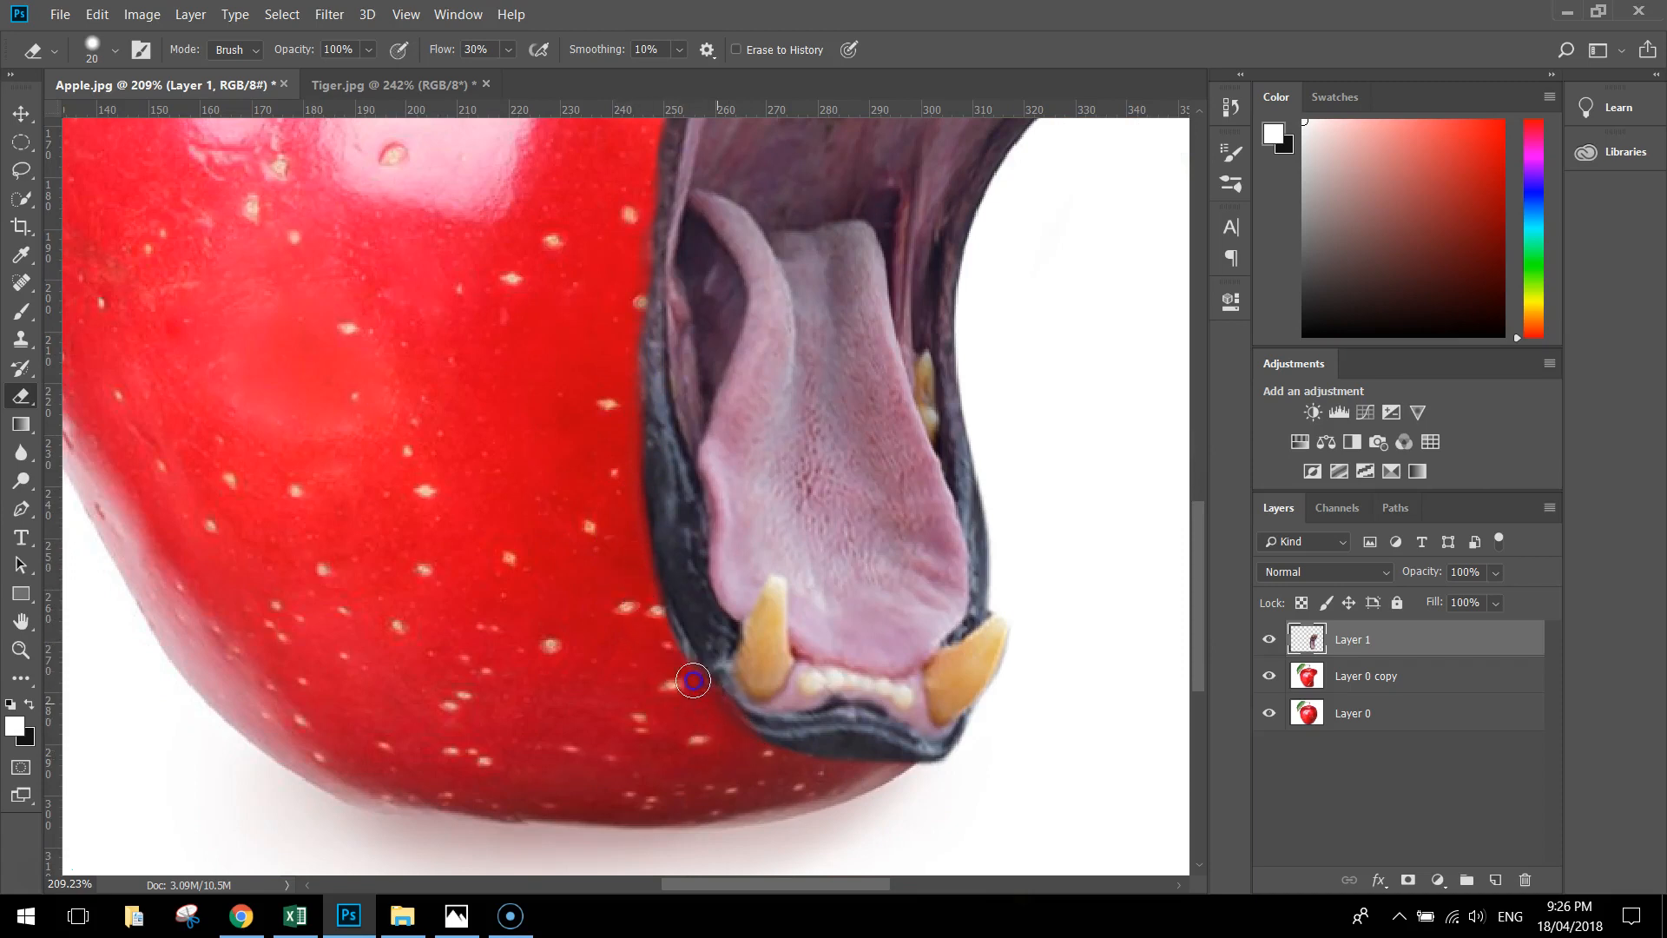
mouse_move(640, 623)
mouse_down()
mouse_move(737, 789)
mouse_move(773, 764)
mouse_move(659, 632)
mouse_move(713, 735)
mouse_move(832, 779)
mouse_move(778, 767)
mouse_move(695, 718)
mouse_move(912, 778)
mouse_move(980, 778)
mouse_up()
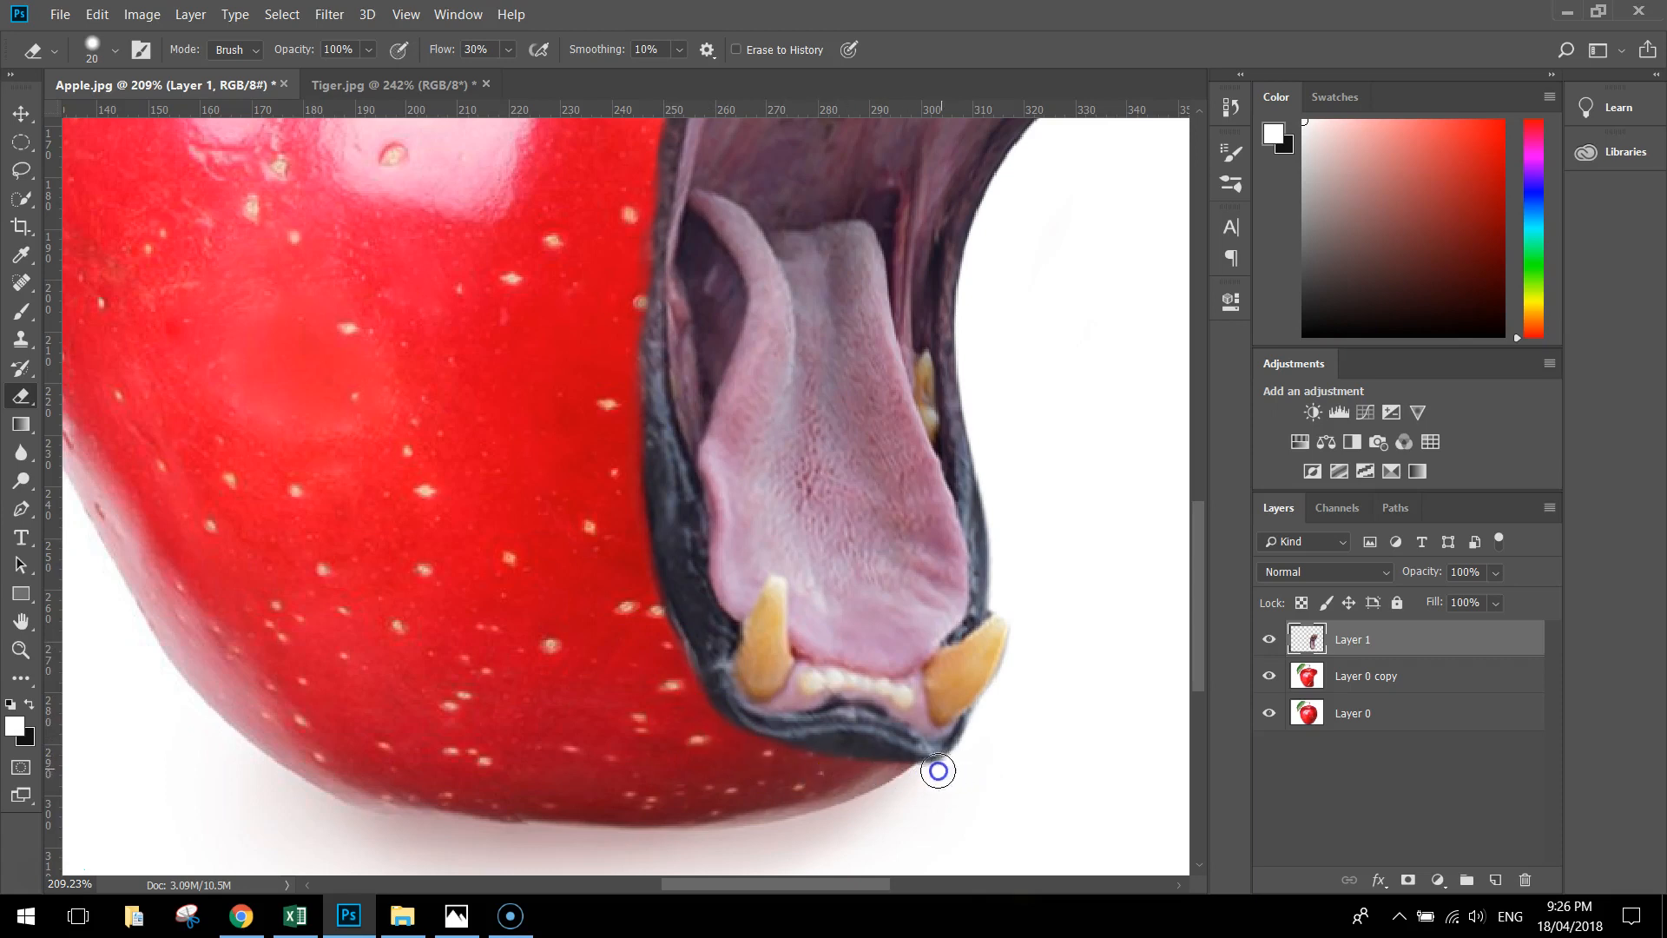
Step: Go over the mouth's upper-left and top rim again with the soft eraser and fit the whole image in view
scroll(593, 485, up, 2)
scroll(593, 485, up, 5)
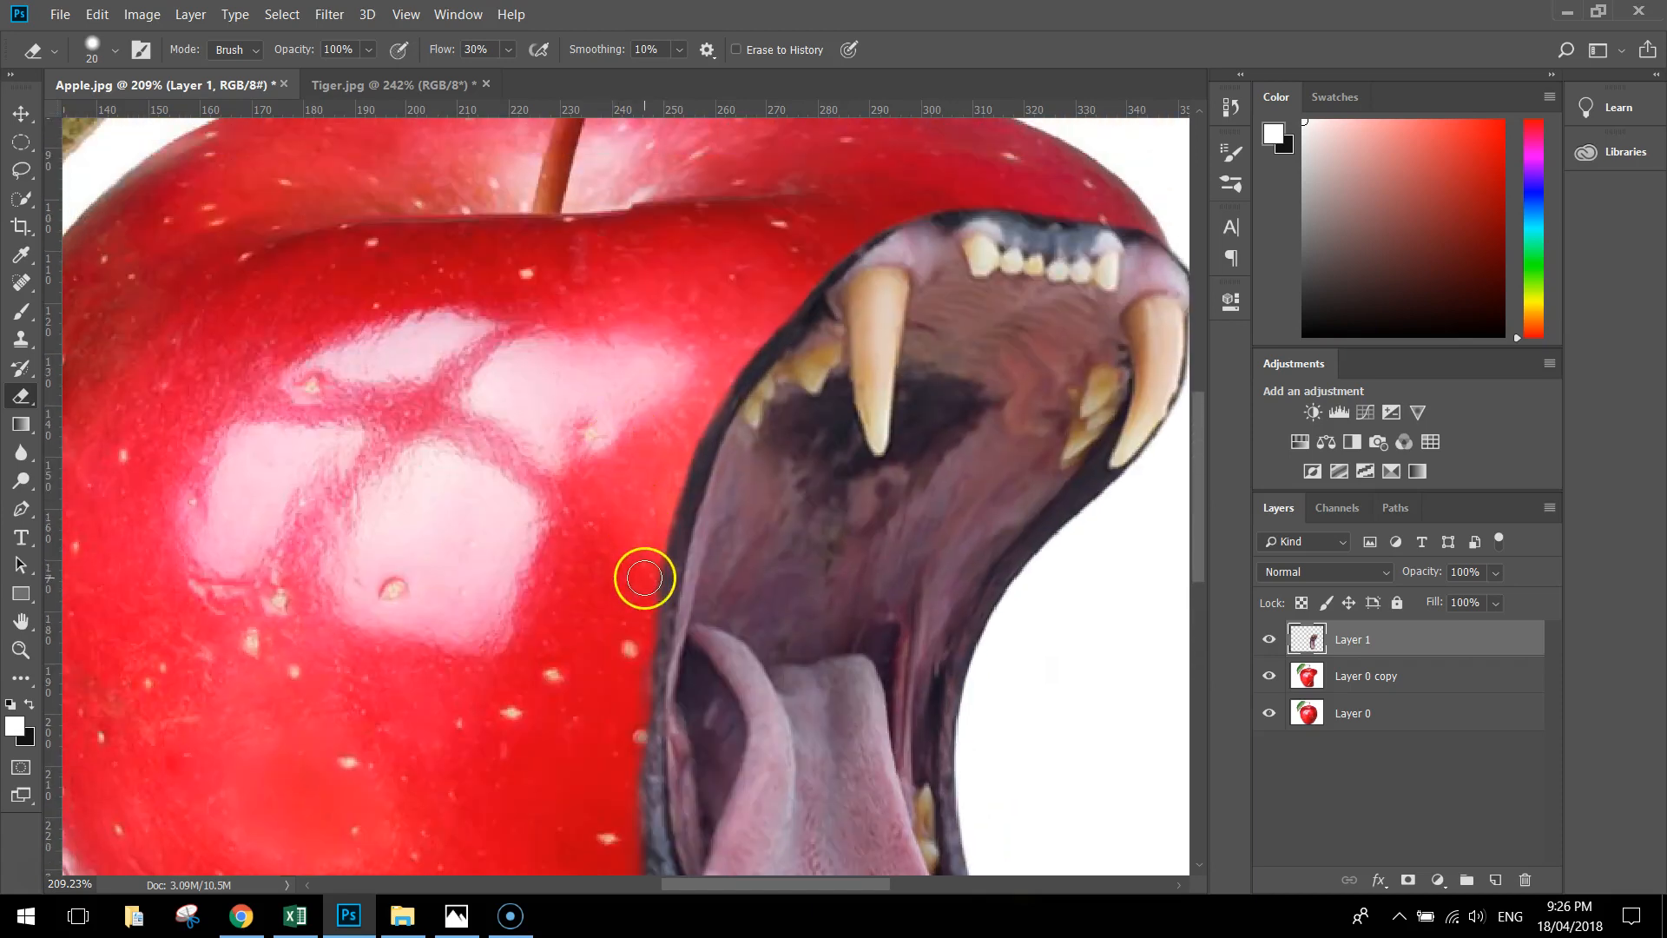
mouse_move(644, 578)
mouse_down()
mouse_move(694, 436)
mouse_move(799, 285)
mouse_up()
scroll(808, 415, up, 2)
drag(924, 353, 1042, 269)
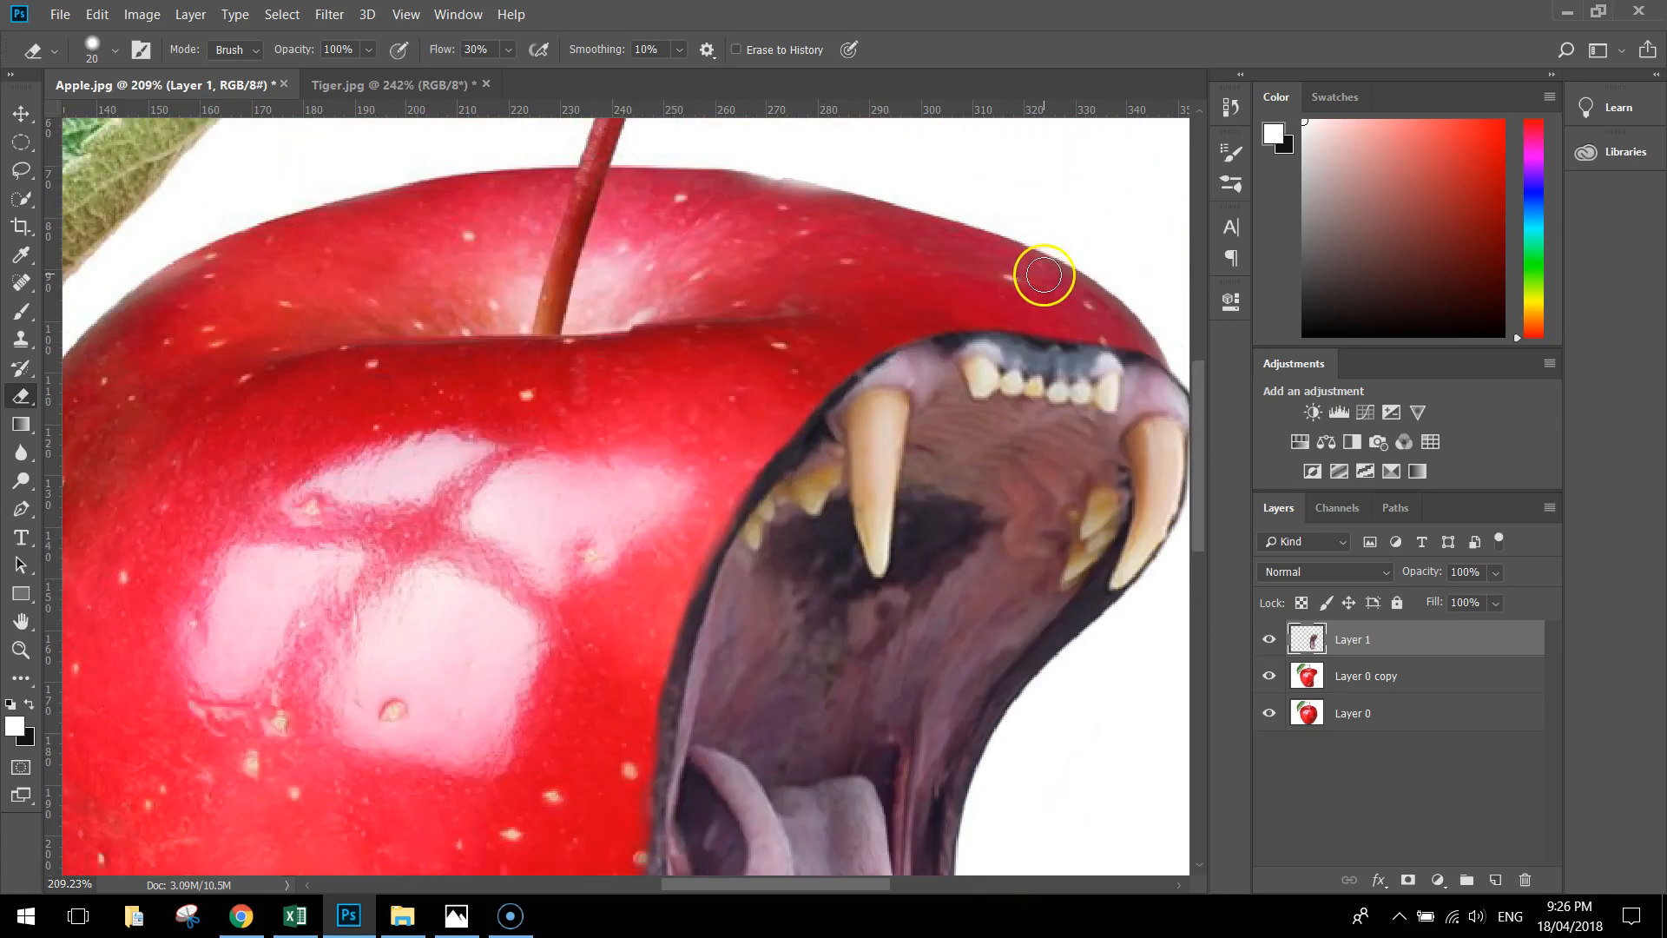
key(ctrl+0)
mouse_move(924, 399)
mouse_down()
mouse_move(921, 415)
mouse_move(948, 383)
mouse_move(893, 361)
mouse_up()
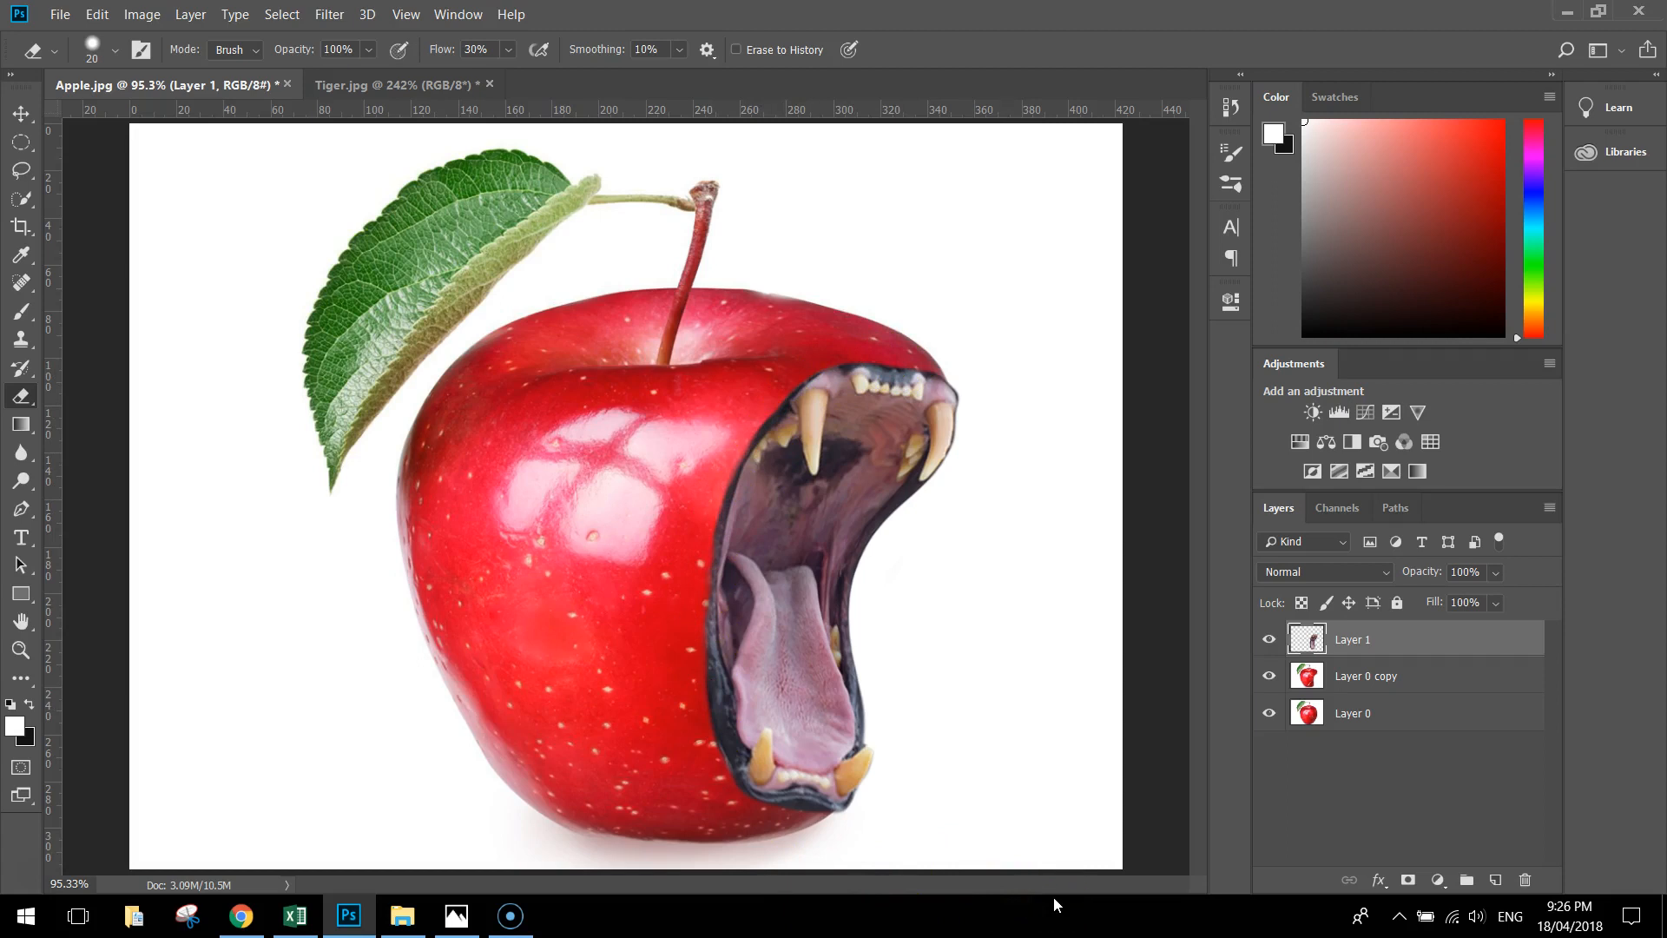
mouse_move(1013, 763)
mouse_down()
mouse_move(927, 632)
mouse_move(919, 677)
mouse_move(533, 461)
mouse_up()
Step: Add a Levels adjustment above Layer 1 with input levels of 17, 1.10 and 241
click(7, 109)
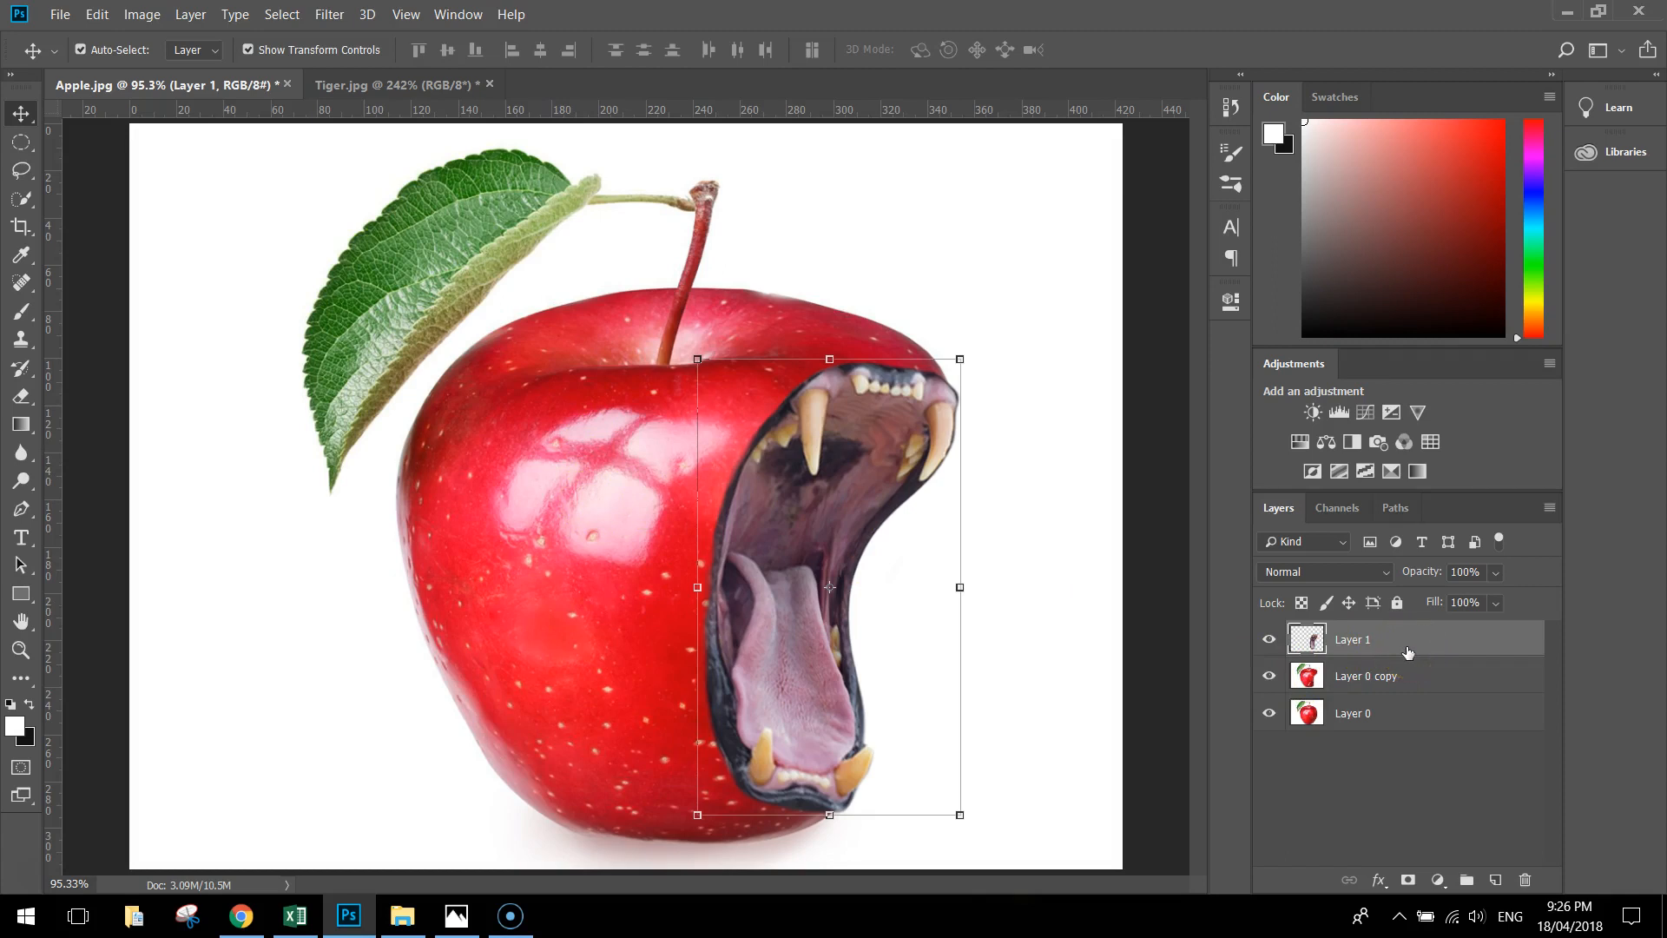
click(1295, 365)
click(1340, 414)
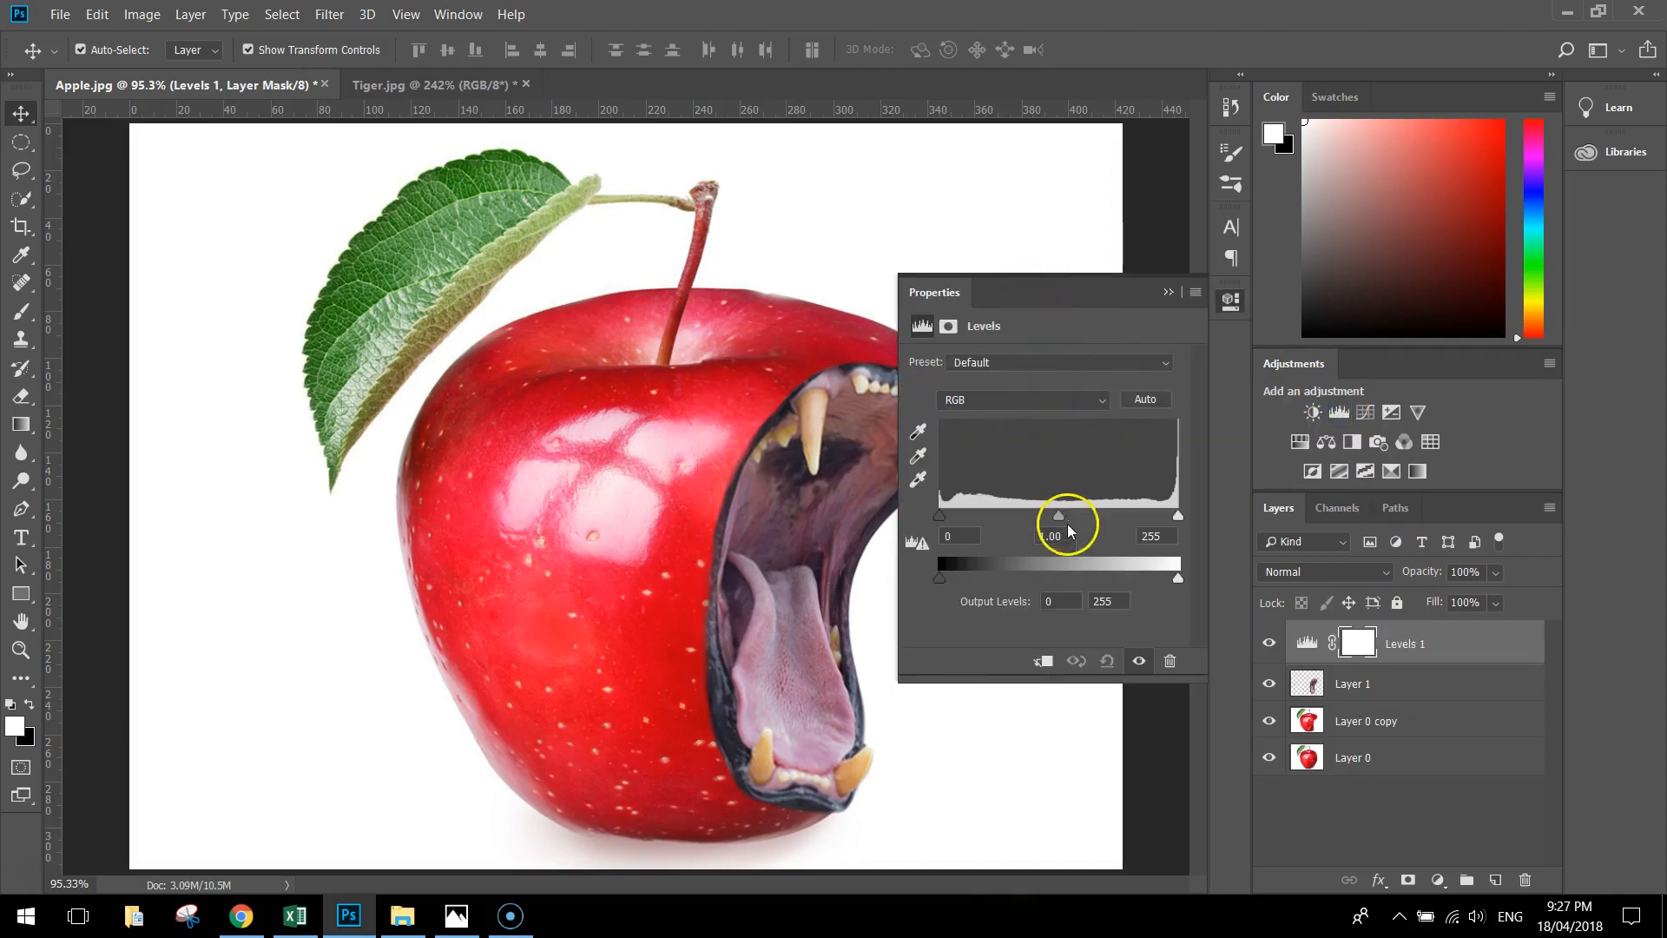
click(938, 518)
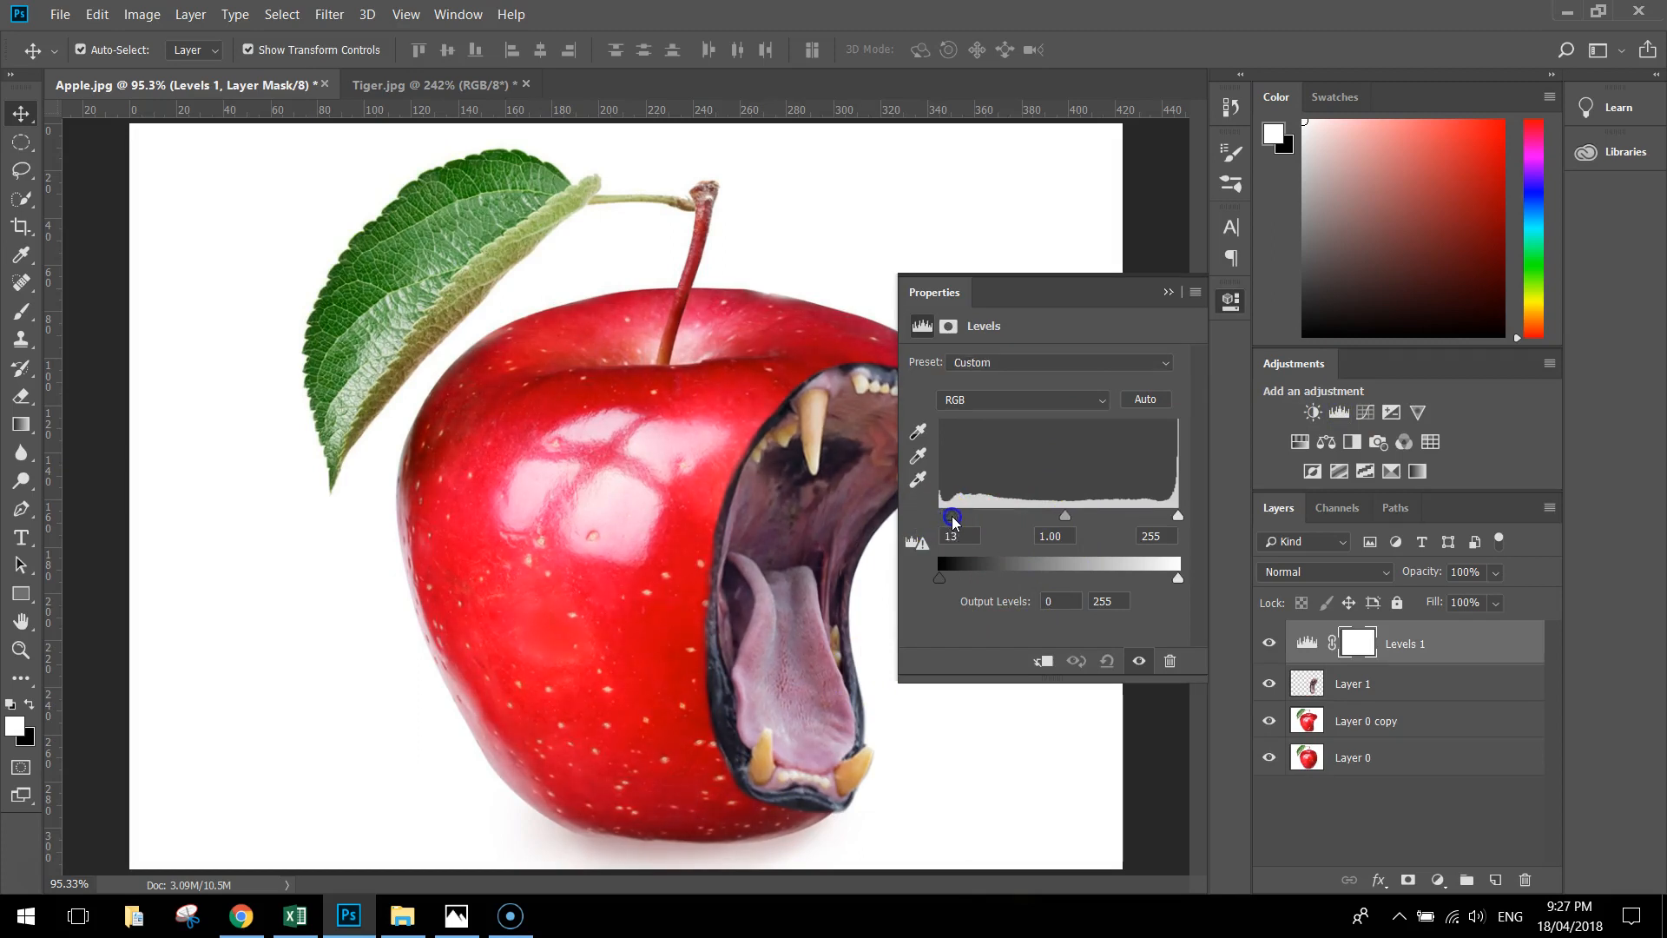
drag(955, 519, 955, 518)
drag(1065, 516, 1058, 518)
drag(1176, 516, 1178, 521)
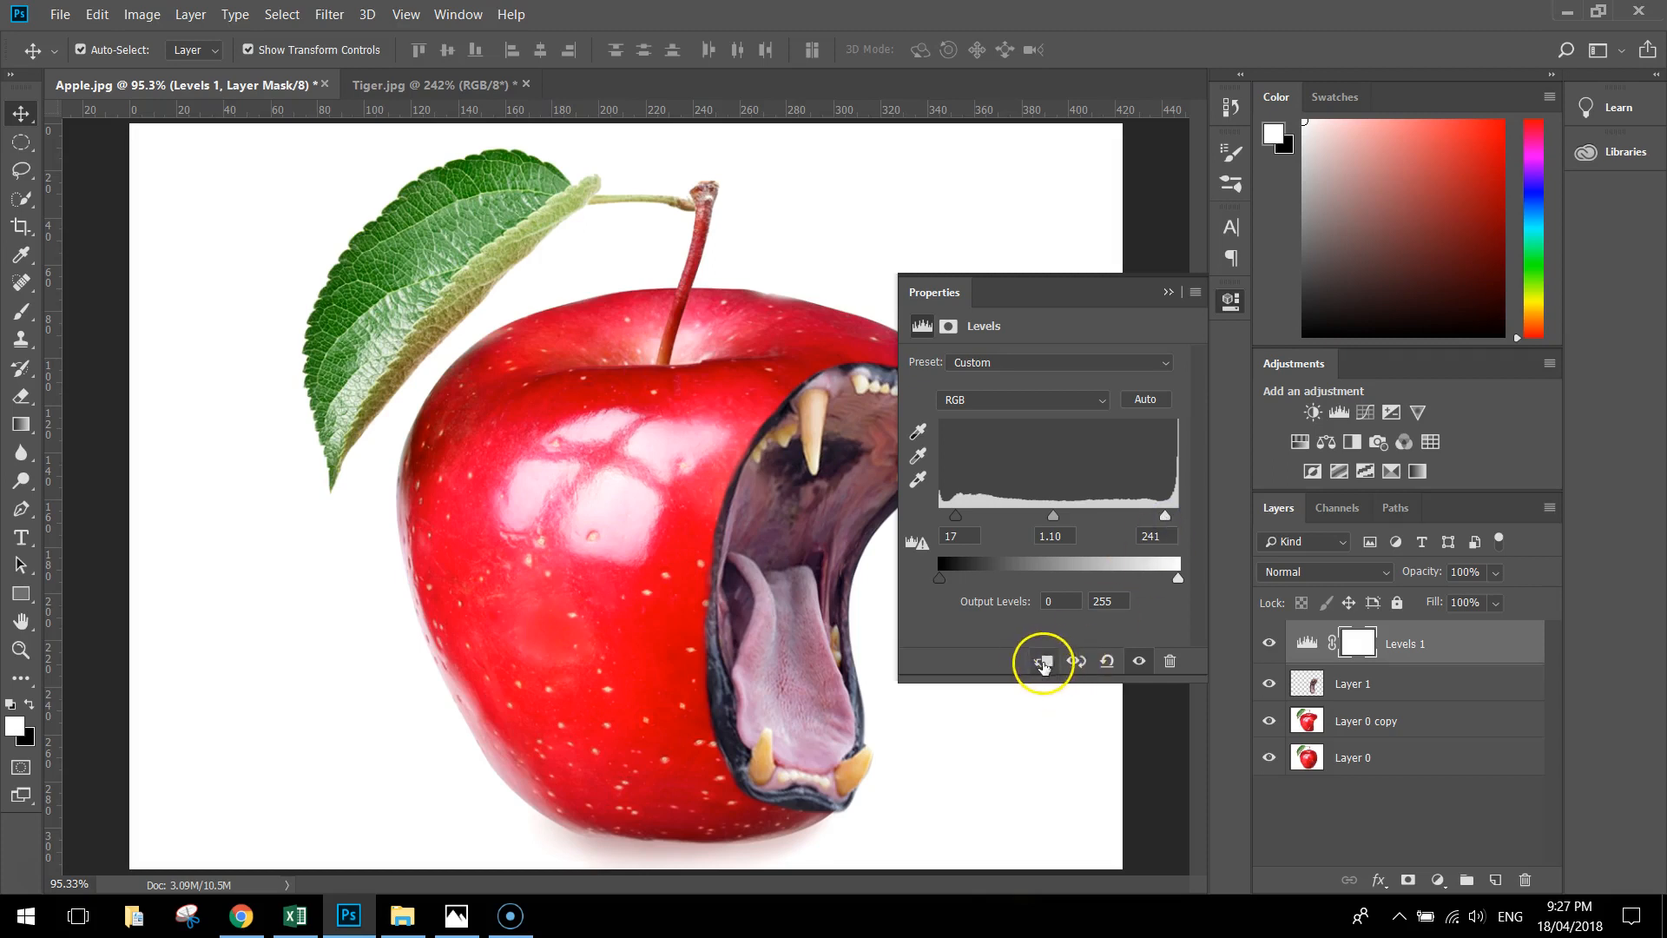
Step: Clip the Levels adjustment to Layer 1 so it affects only the mouth, with the black input level at 17
click(1044, 663)
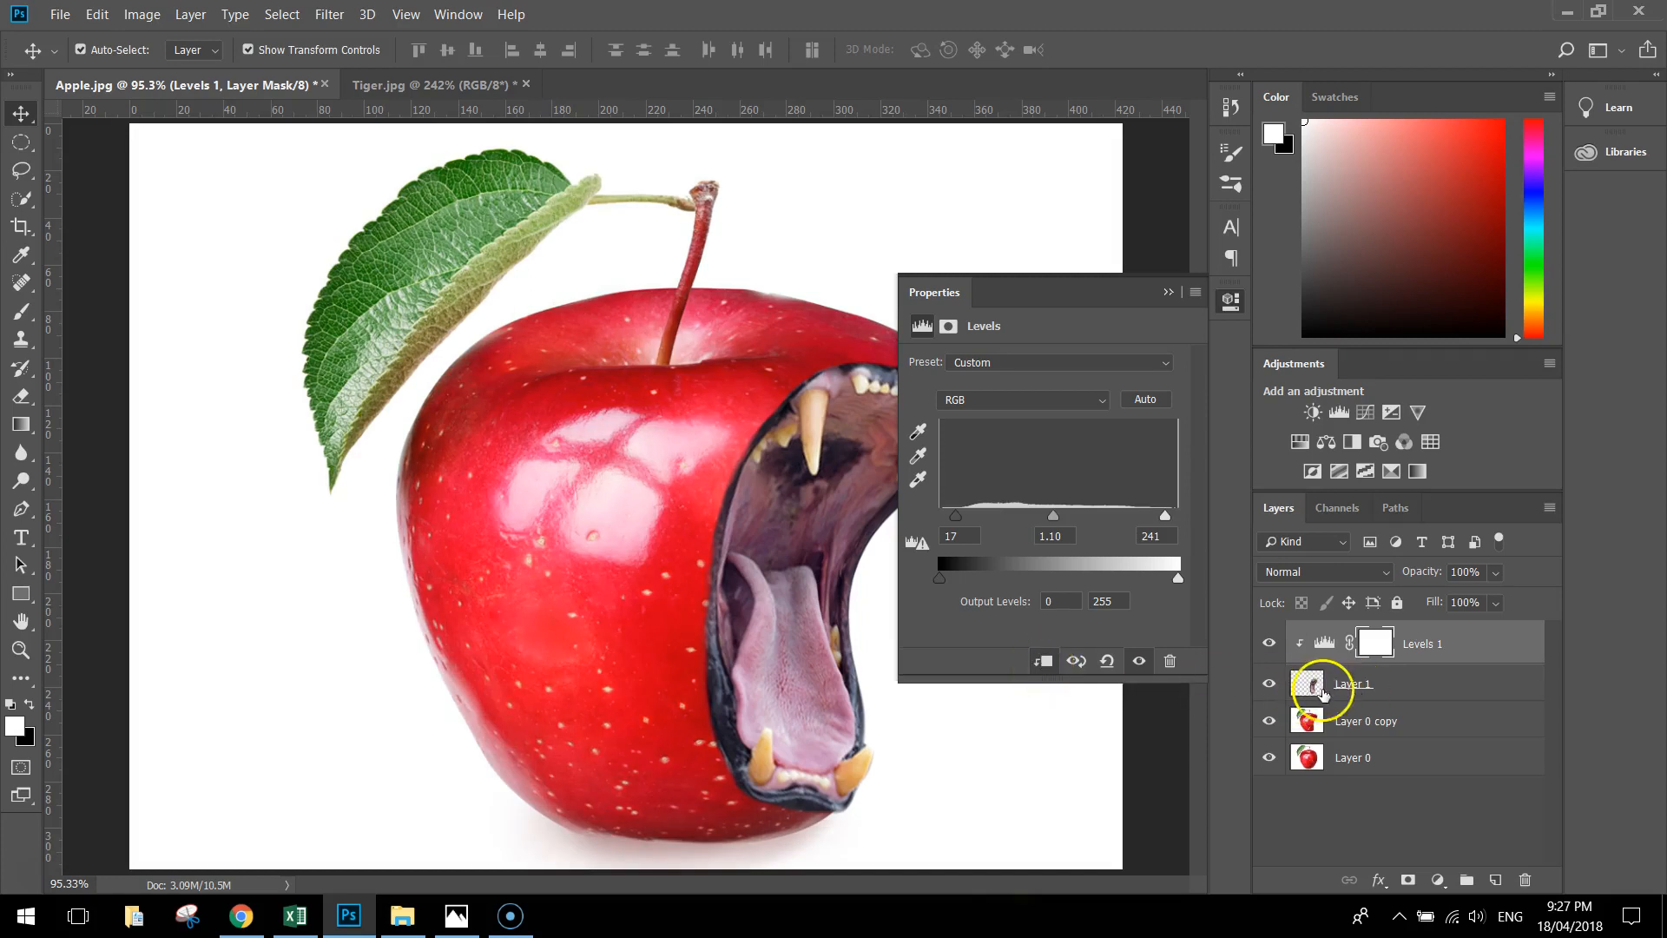
mouse_move(956, 516)
mouse_down()
mouse_move(995, 521)
mouse_move(933, 520)
mouse_move(1079, 519)
mouse_move(877, 521)
mouse_up()
click(1044, 662)
click(1045, 662)
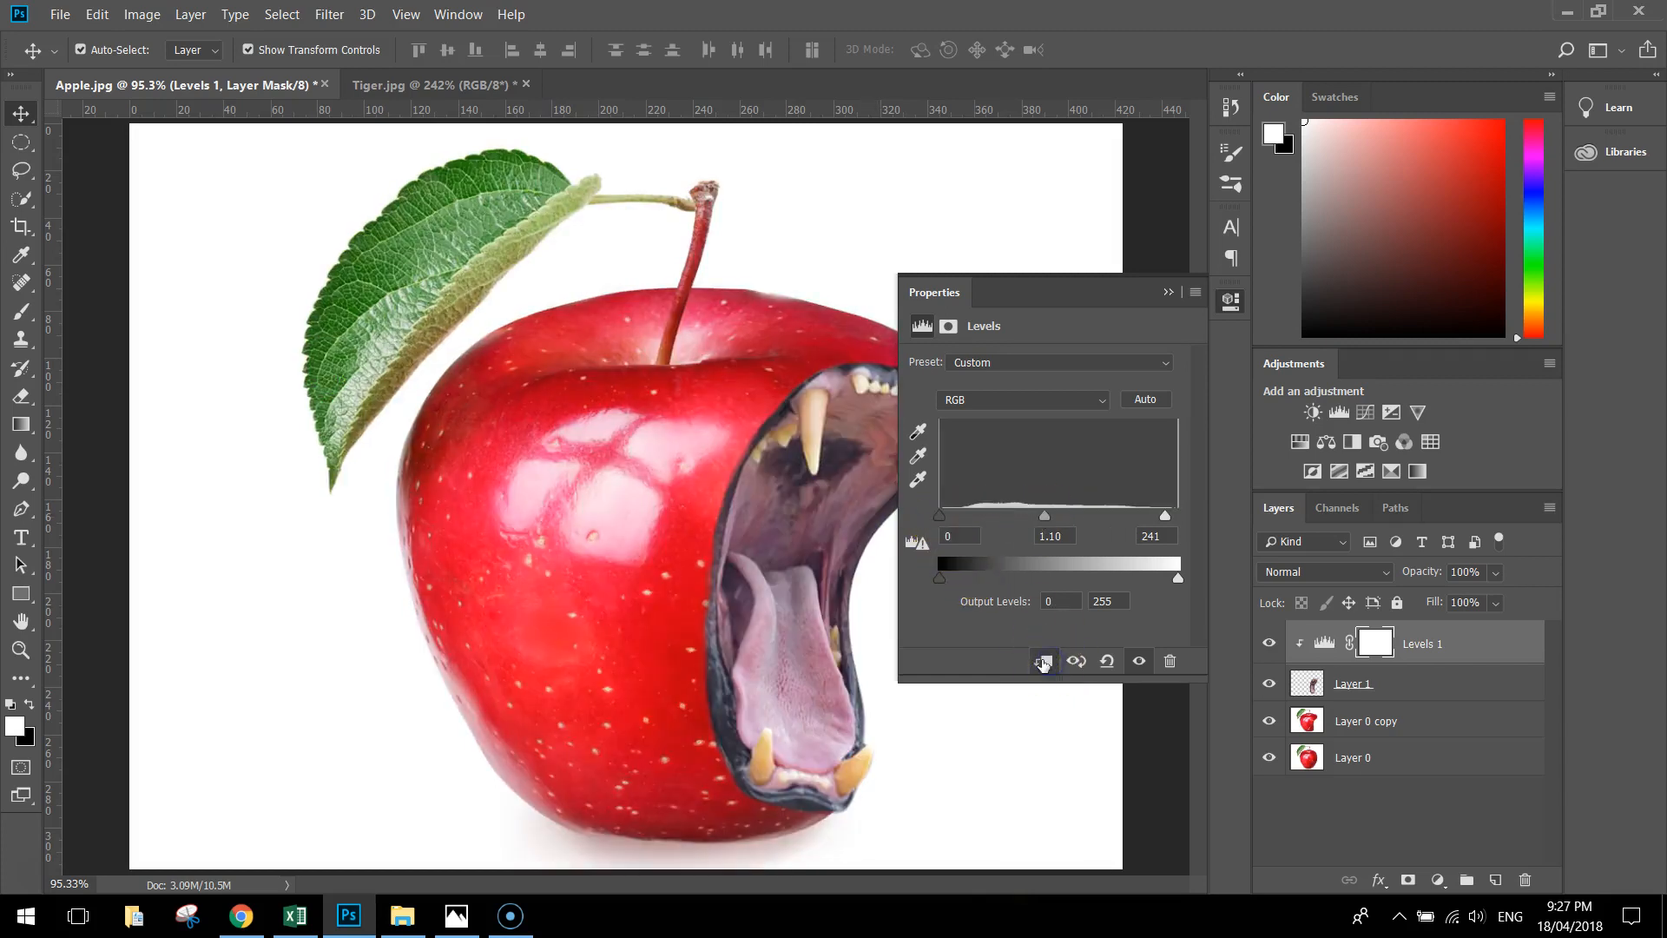
drag(939, 519, 958, 519)
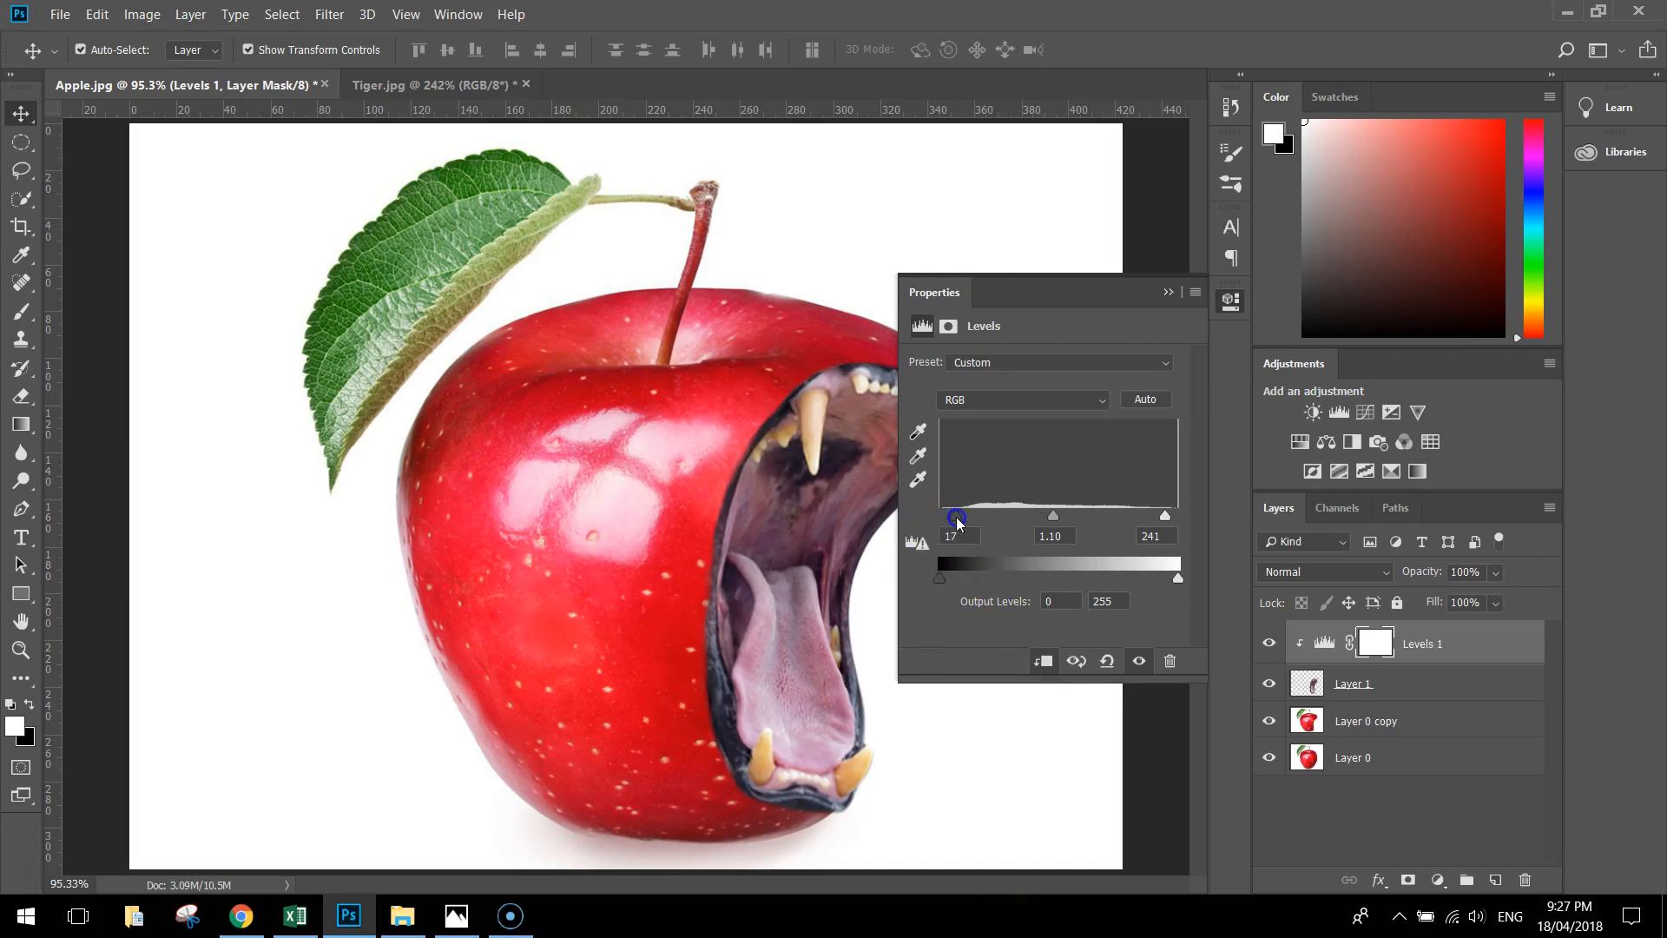
click(1056, 519)
click(1170, 291)
Step: Toggle the Levels 1 layer's visibility to compare the mouth with and without the adjustment
click(1269, 642)
click(1269, 642)
click(1269, 642)
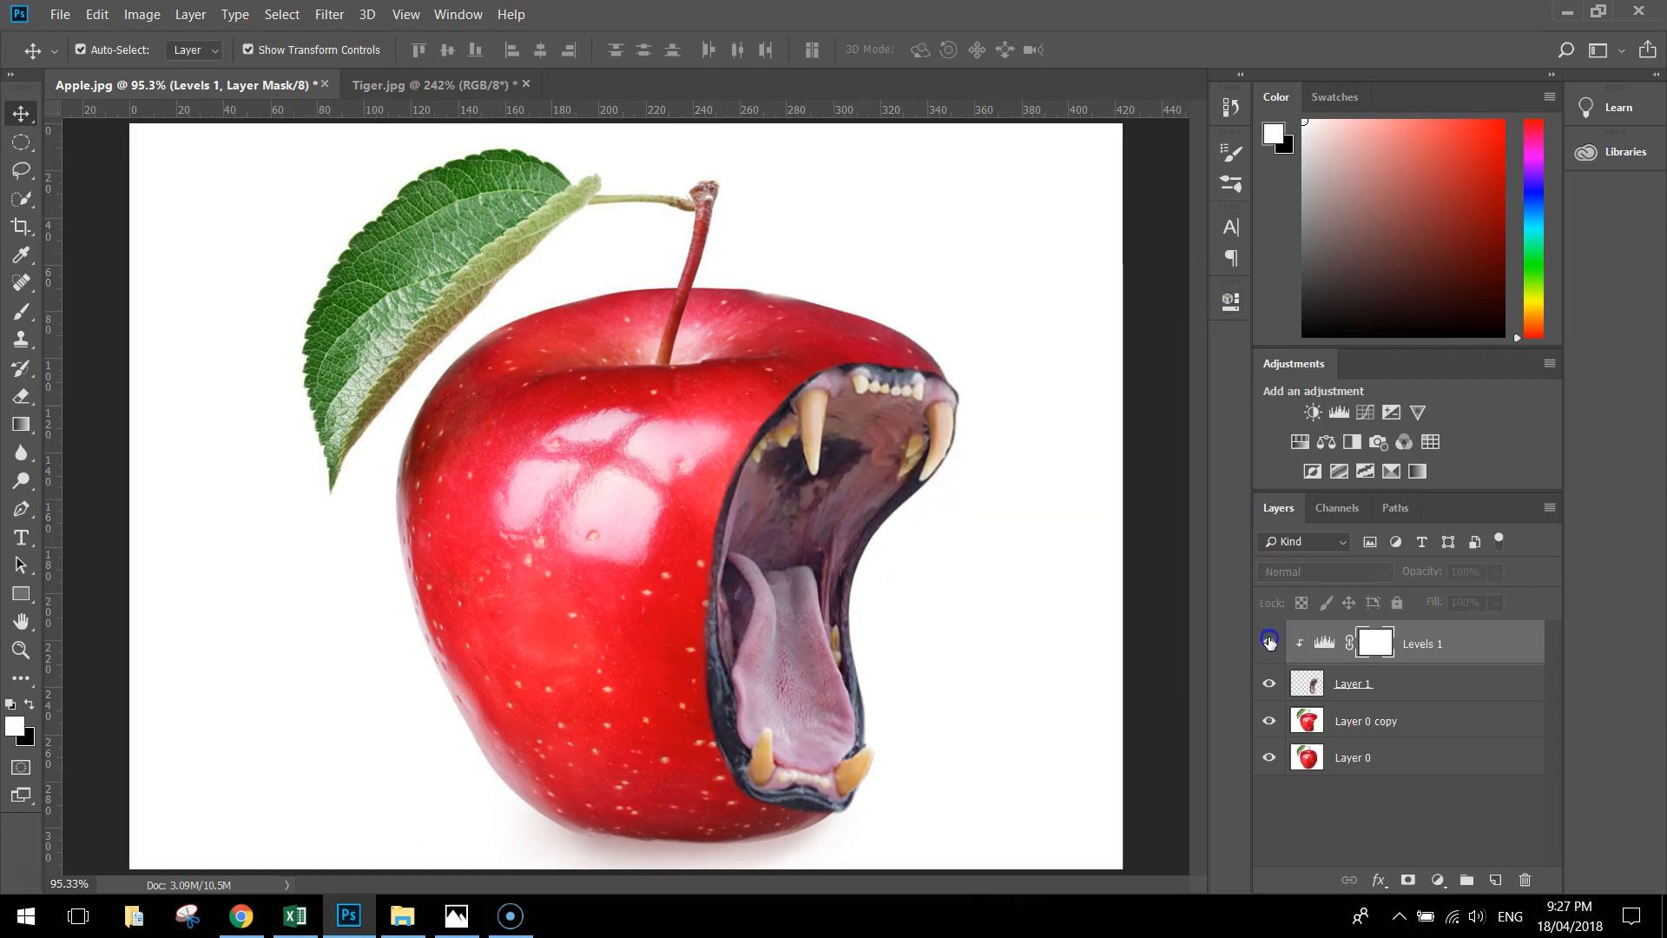
click(1269, 643)
click(1269, 642)
click(1268, 642)
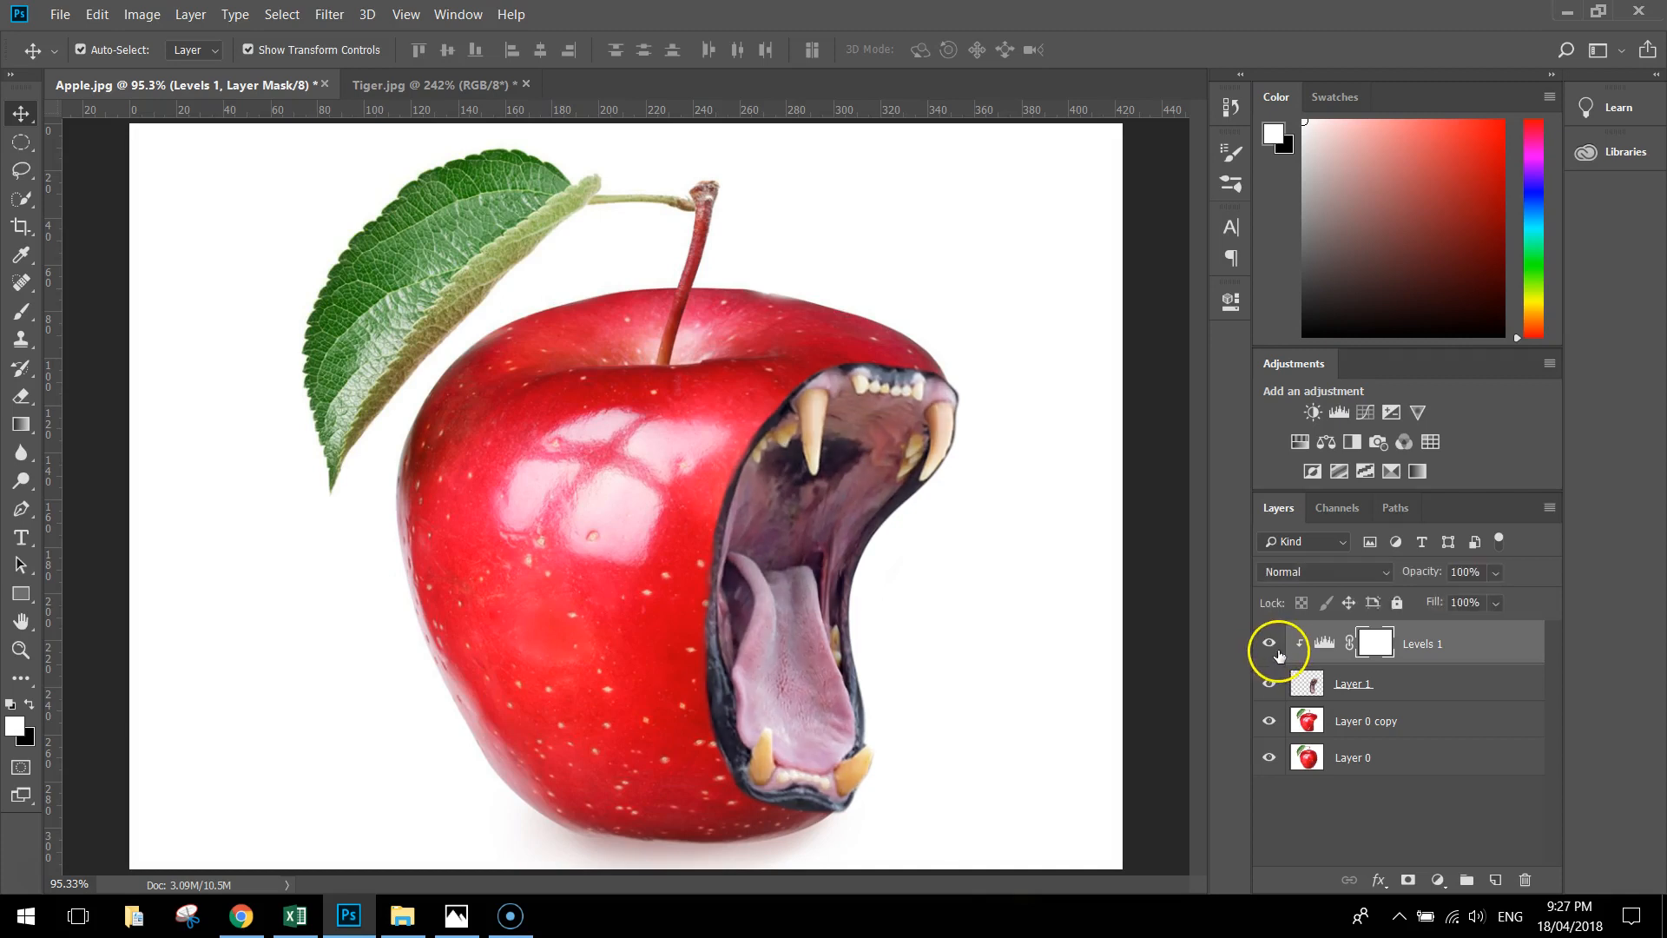
Step: Add a Hue/Saturation adjustment clipped to the mouth layer with saturation +17, and compare the mouth with and without it
click(1300, 441)
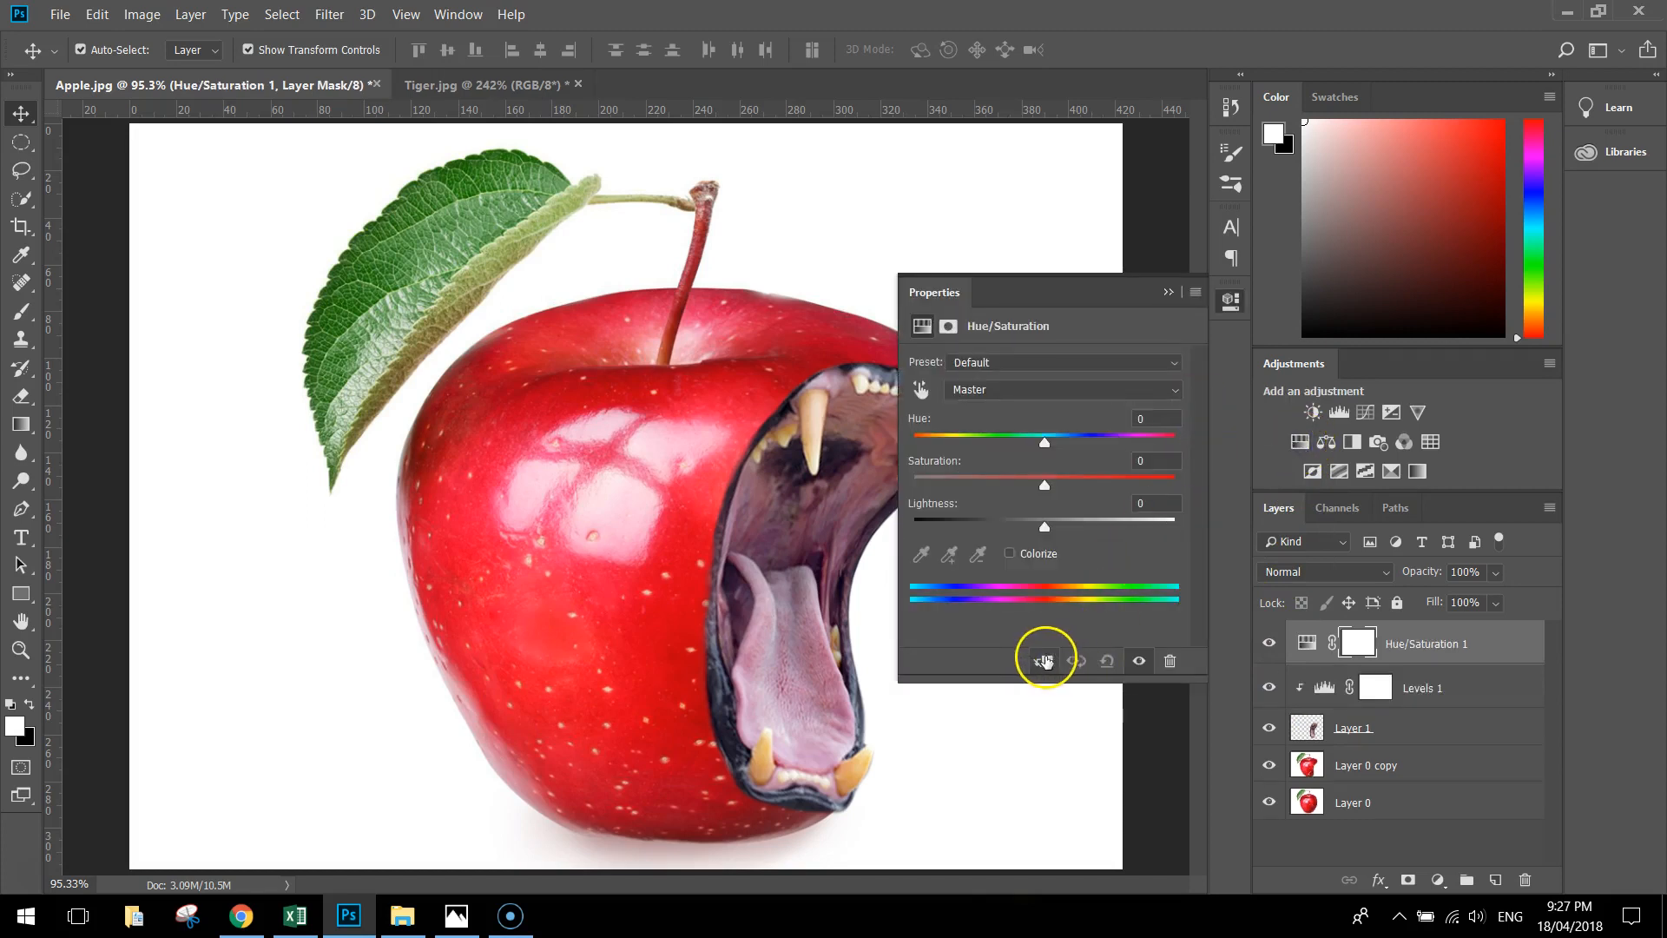
click(1046, 662)
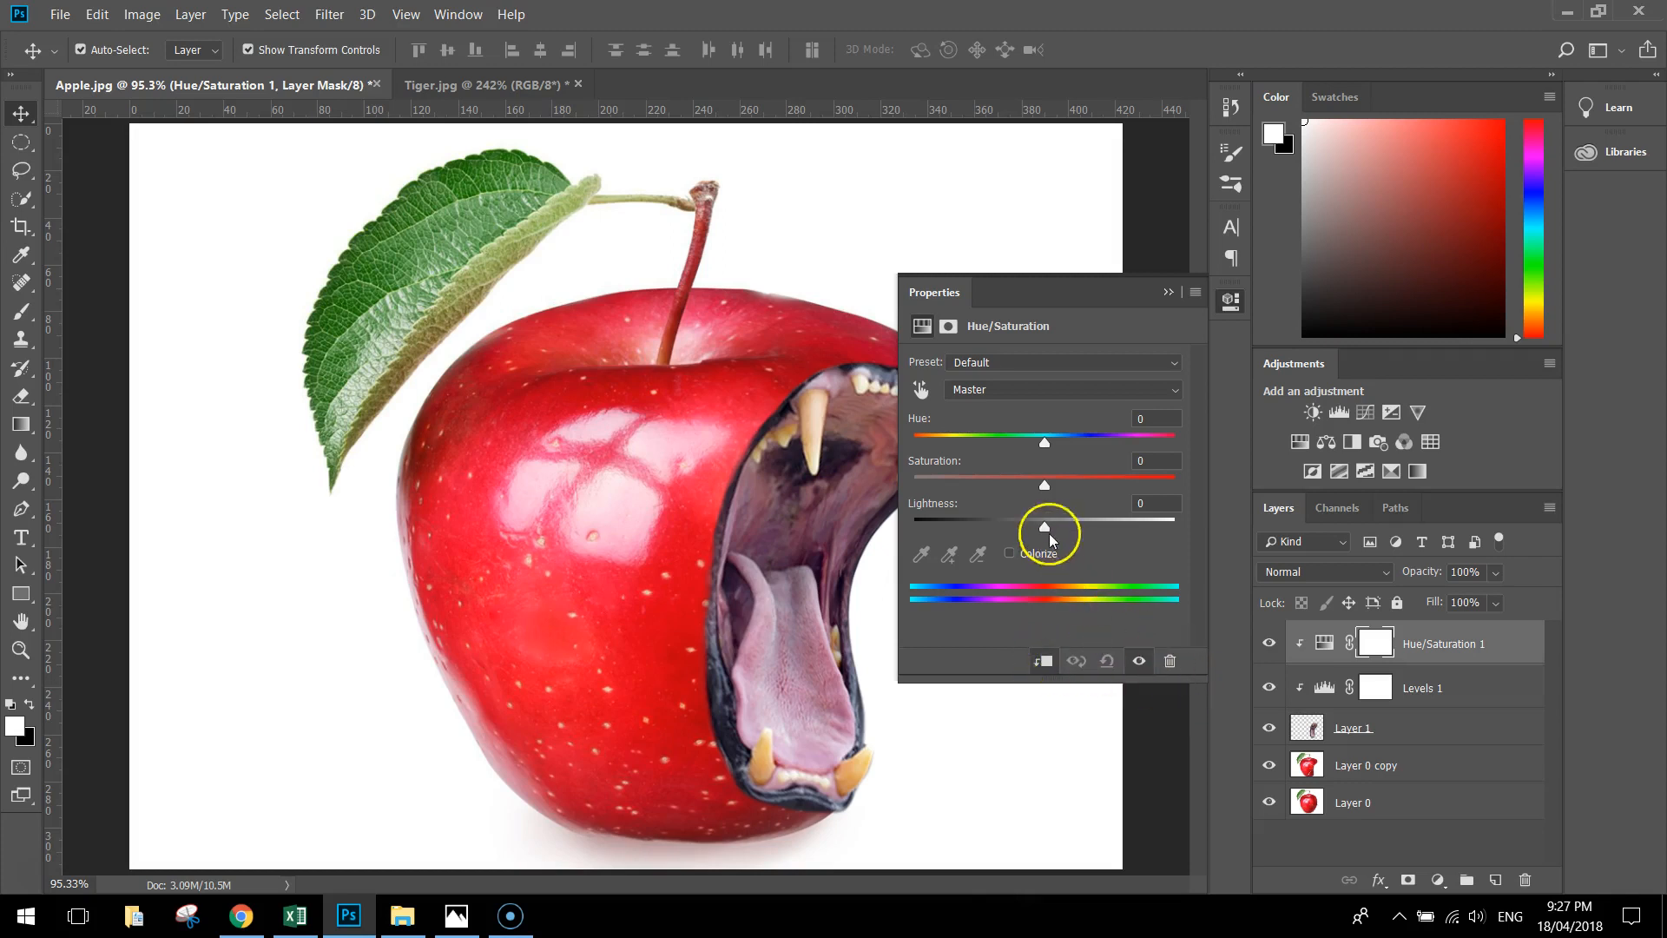
drag(1045, 485, 1050, 489)
drag(1056, 486, 1064, 488)
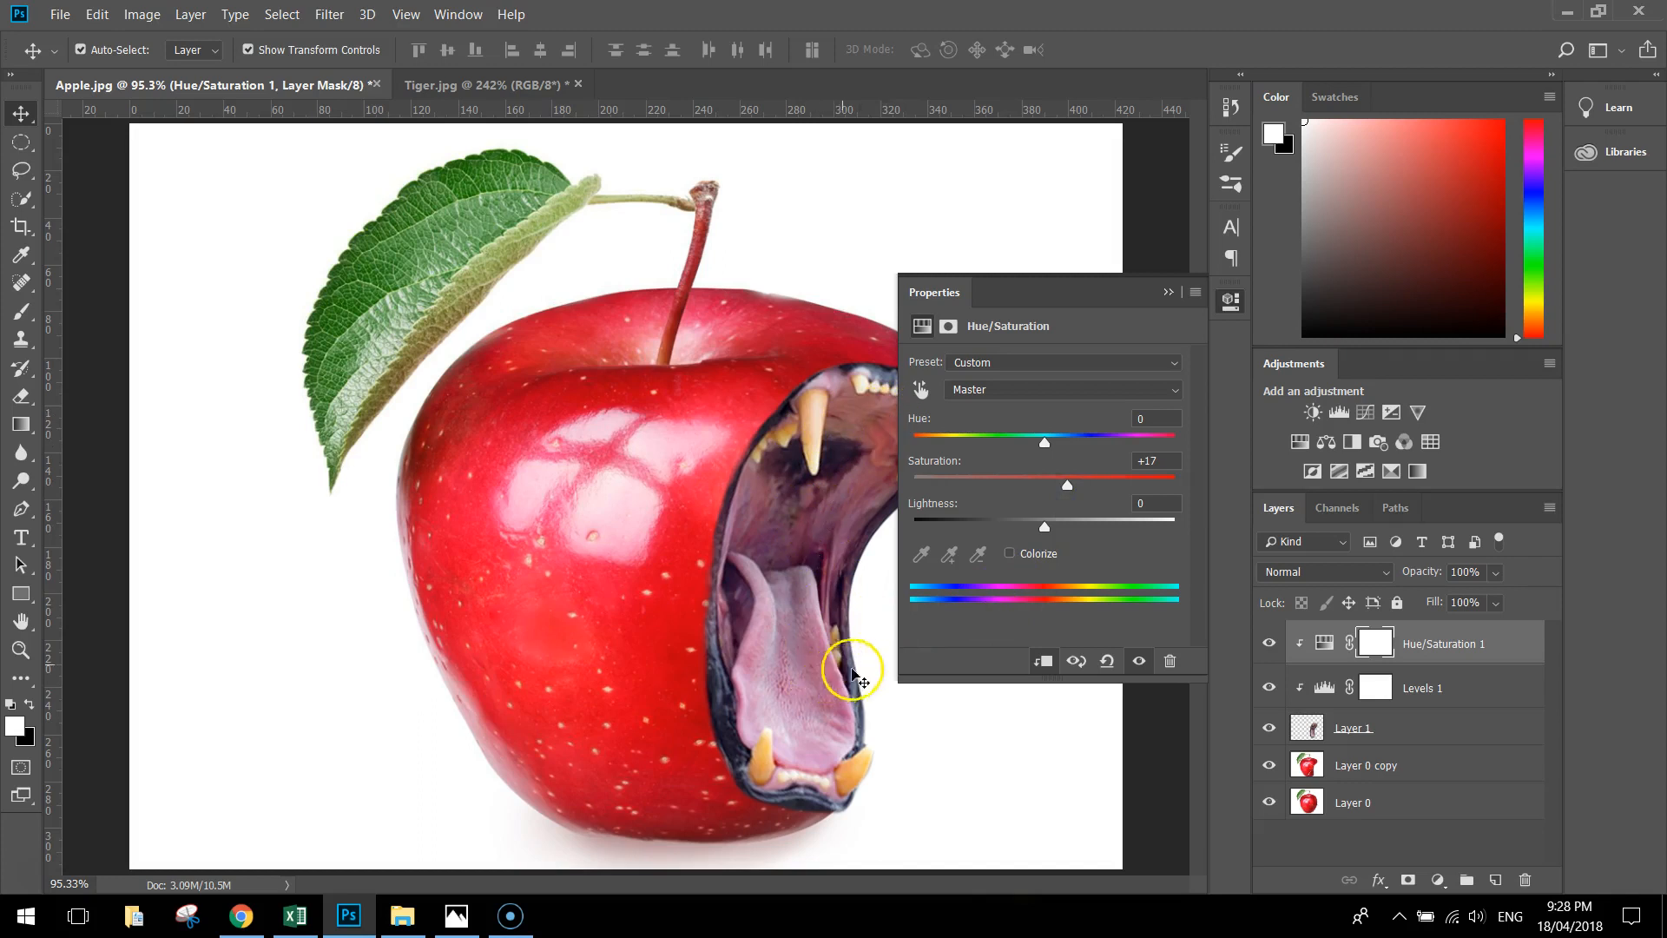
click(1168, 291)
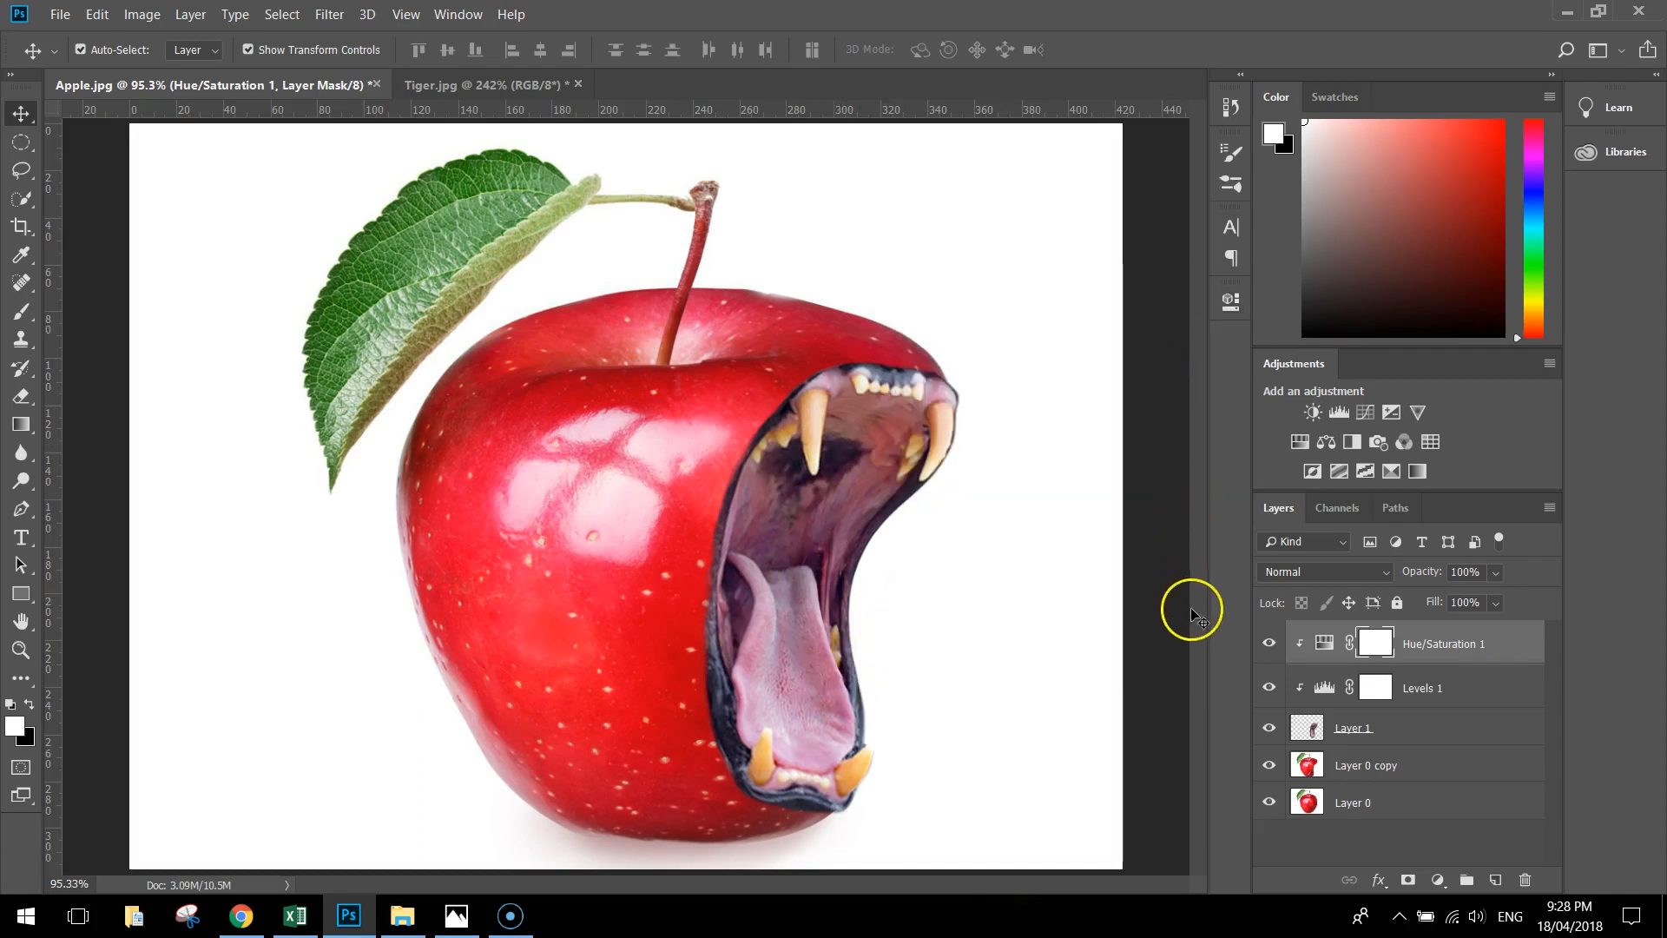
click(1269, 642)
click(1271, 643)
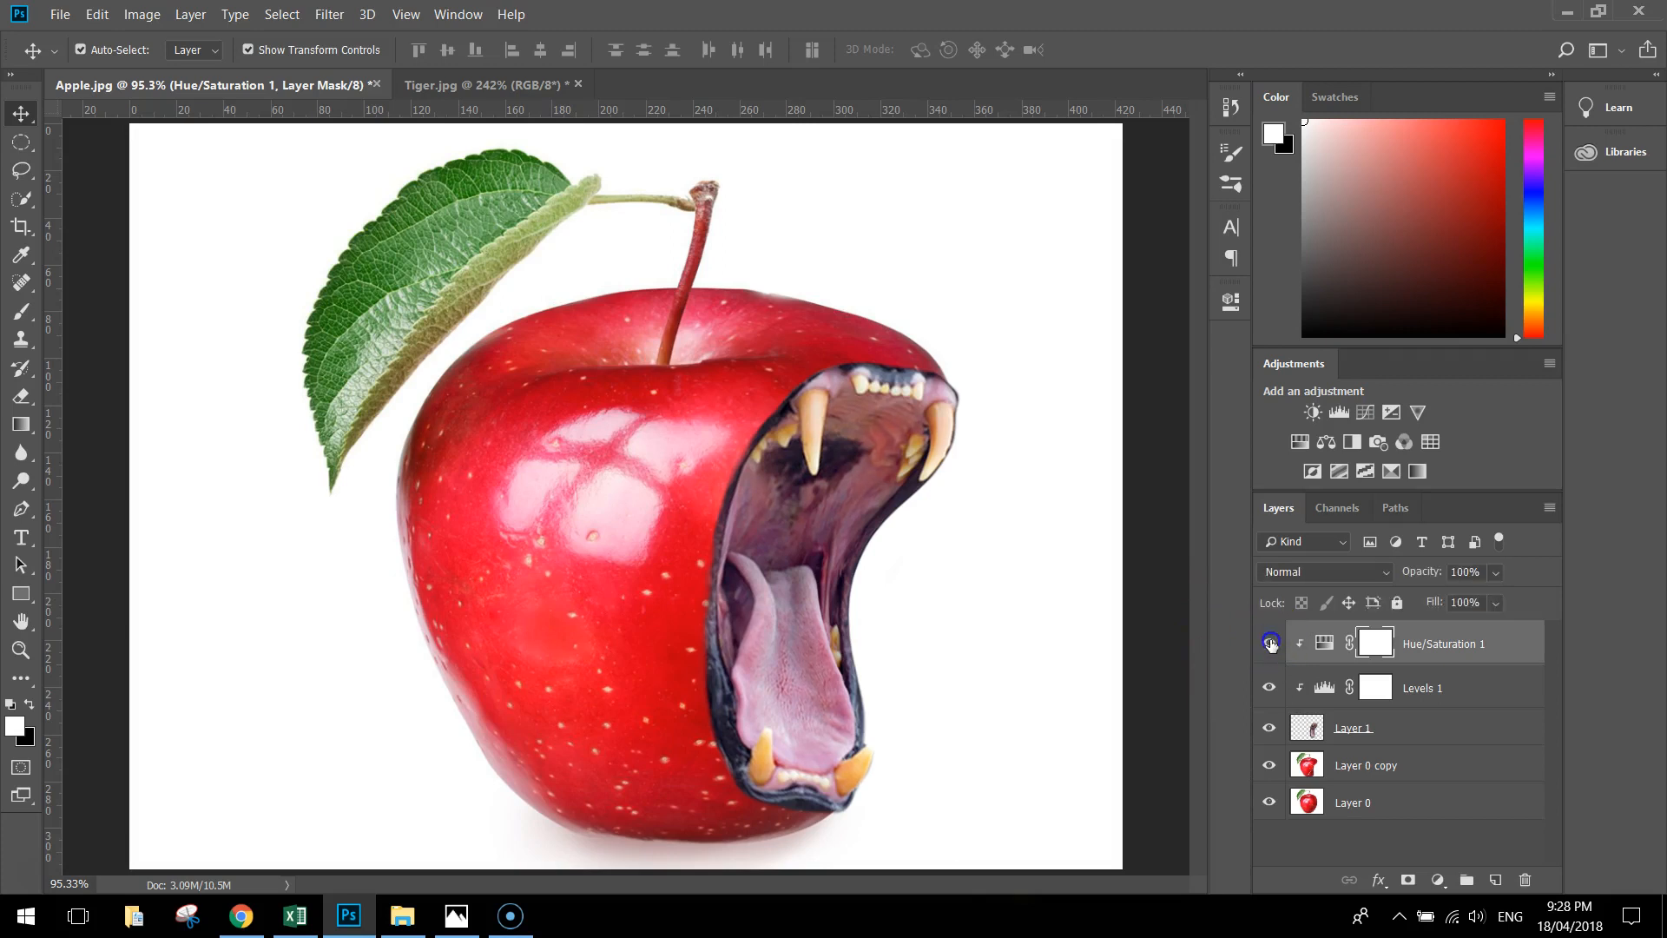
click(1270, 643)
click(1268, 643)
Step: Save the composite as a JPEG named "Angry Apple" in the Pictures folder at quality 10
click(60, 15)
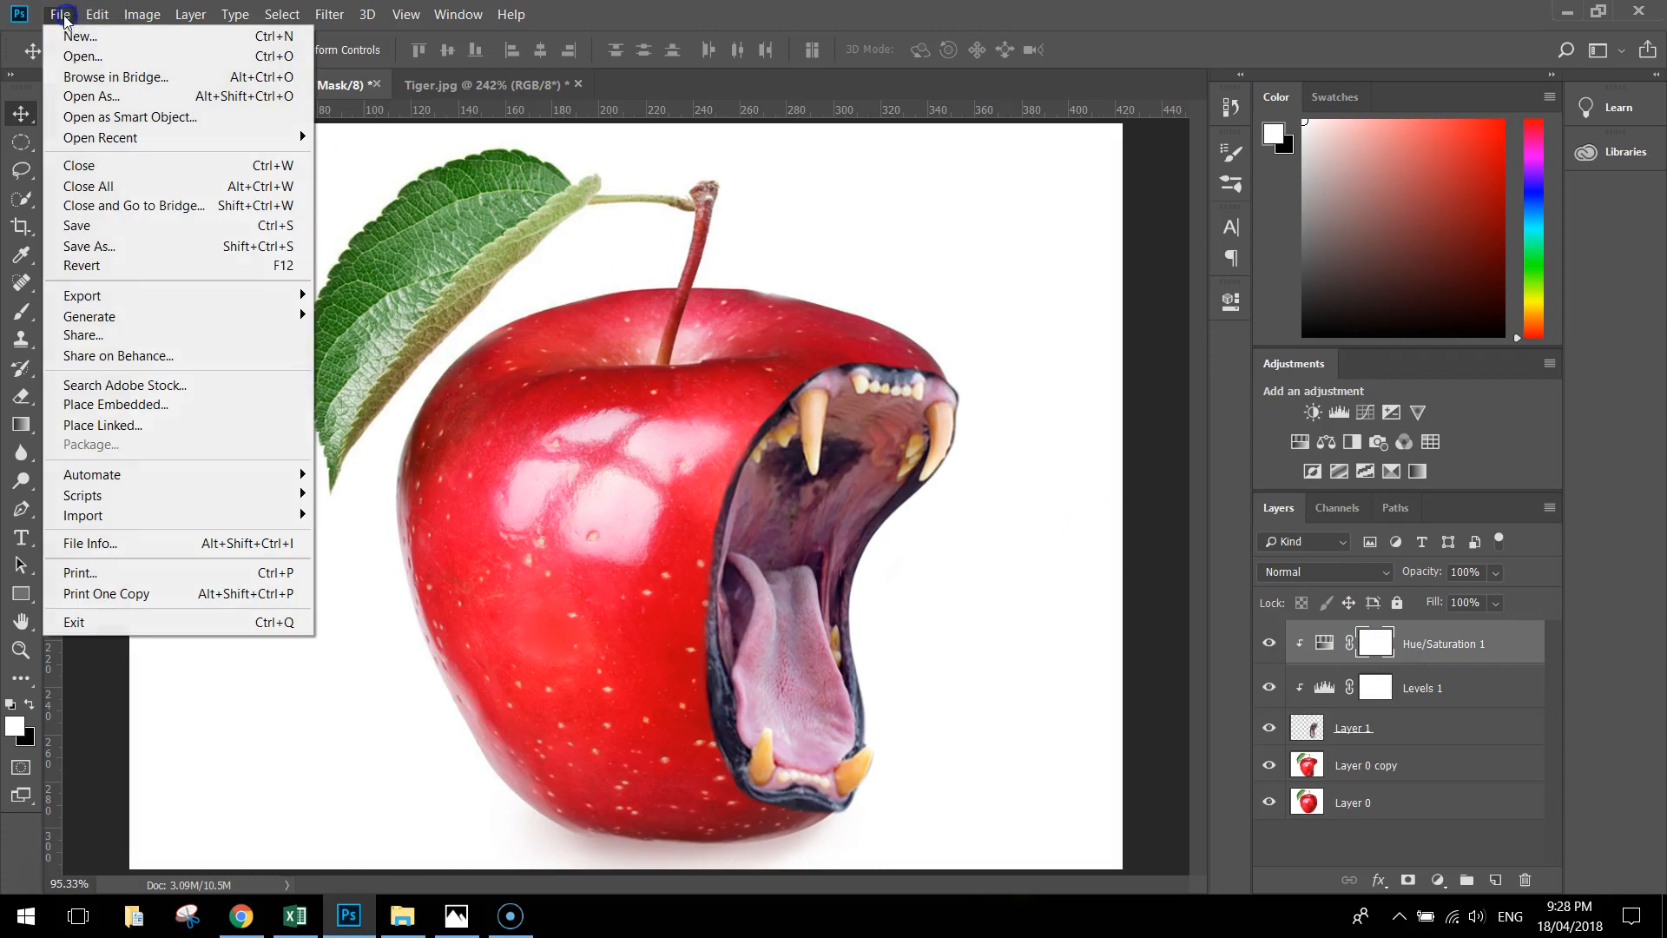
click(172, 252)
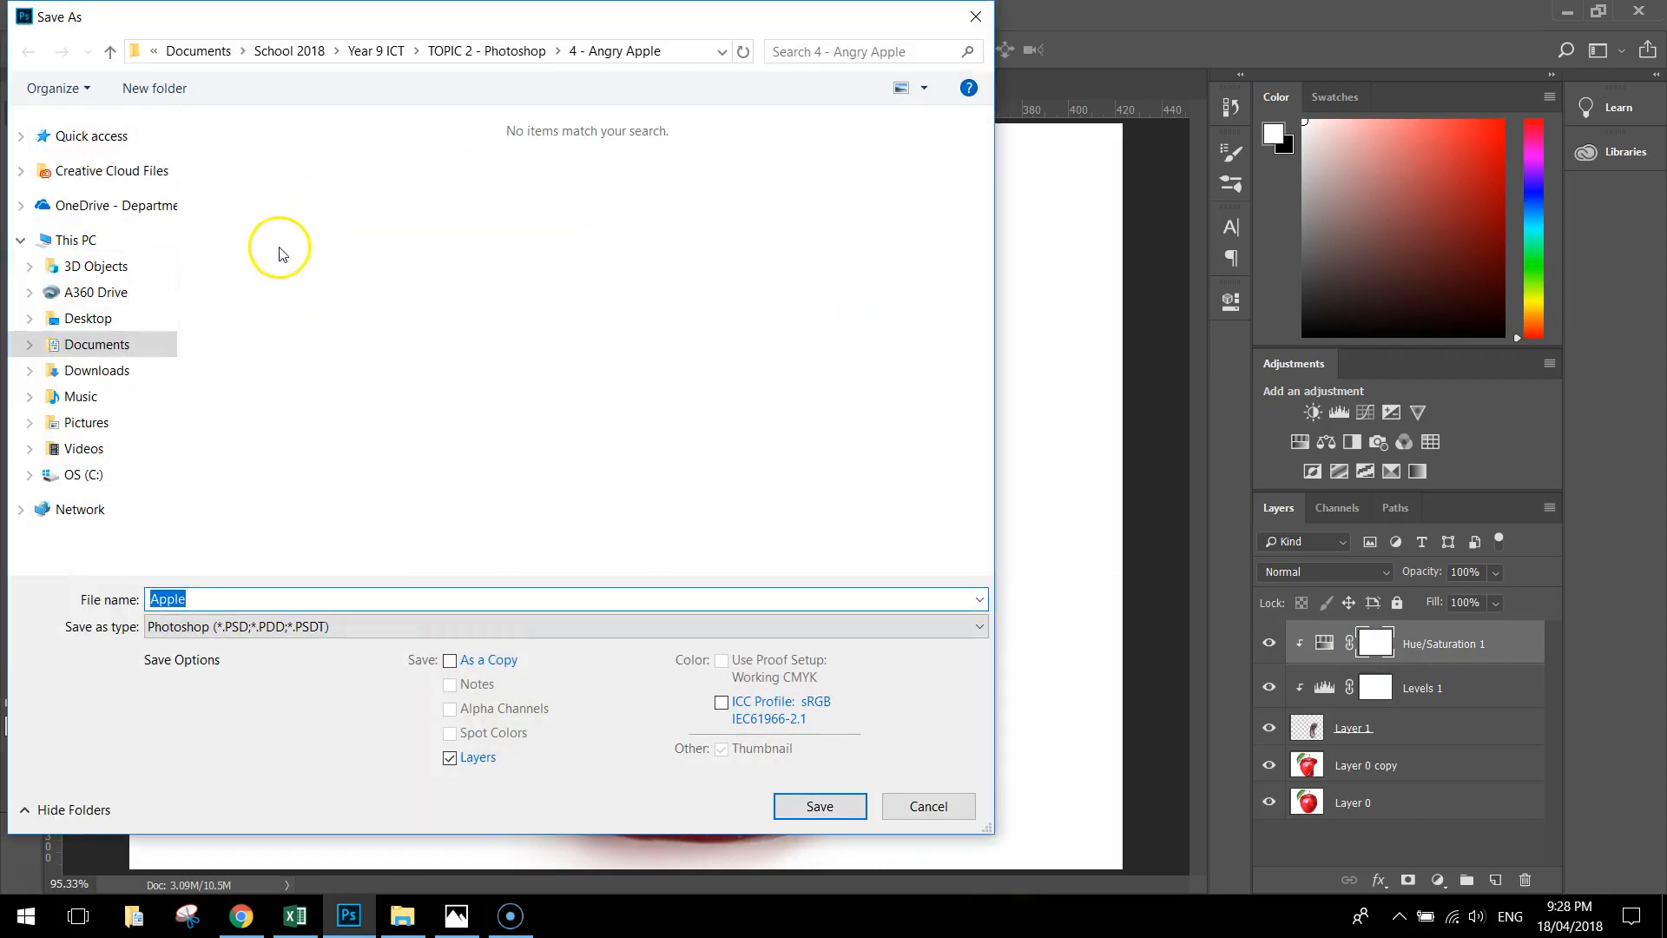
click(108, 426)
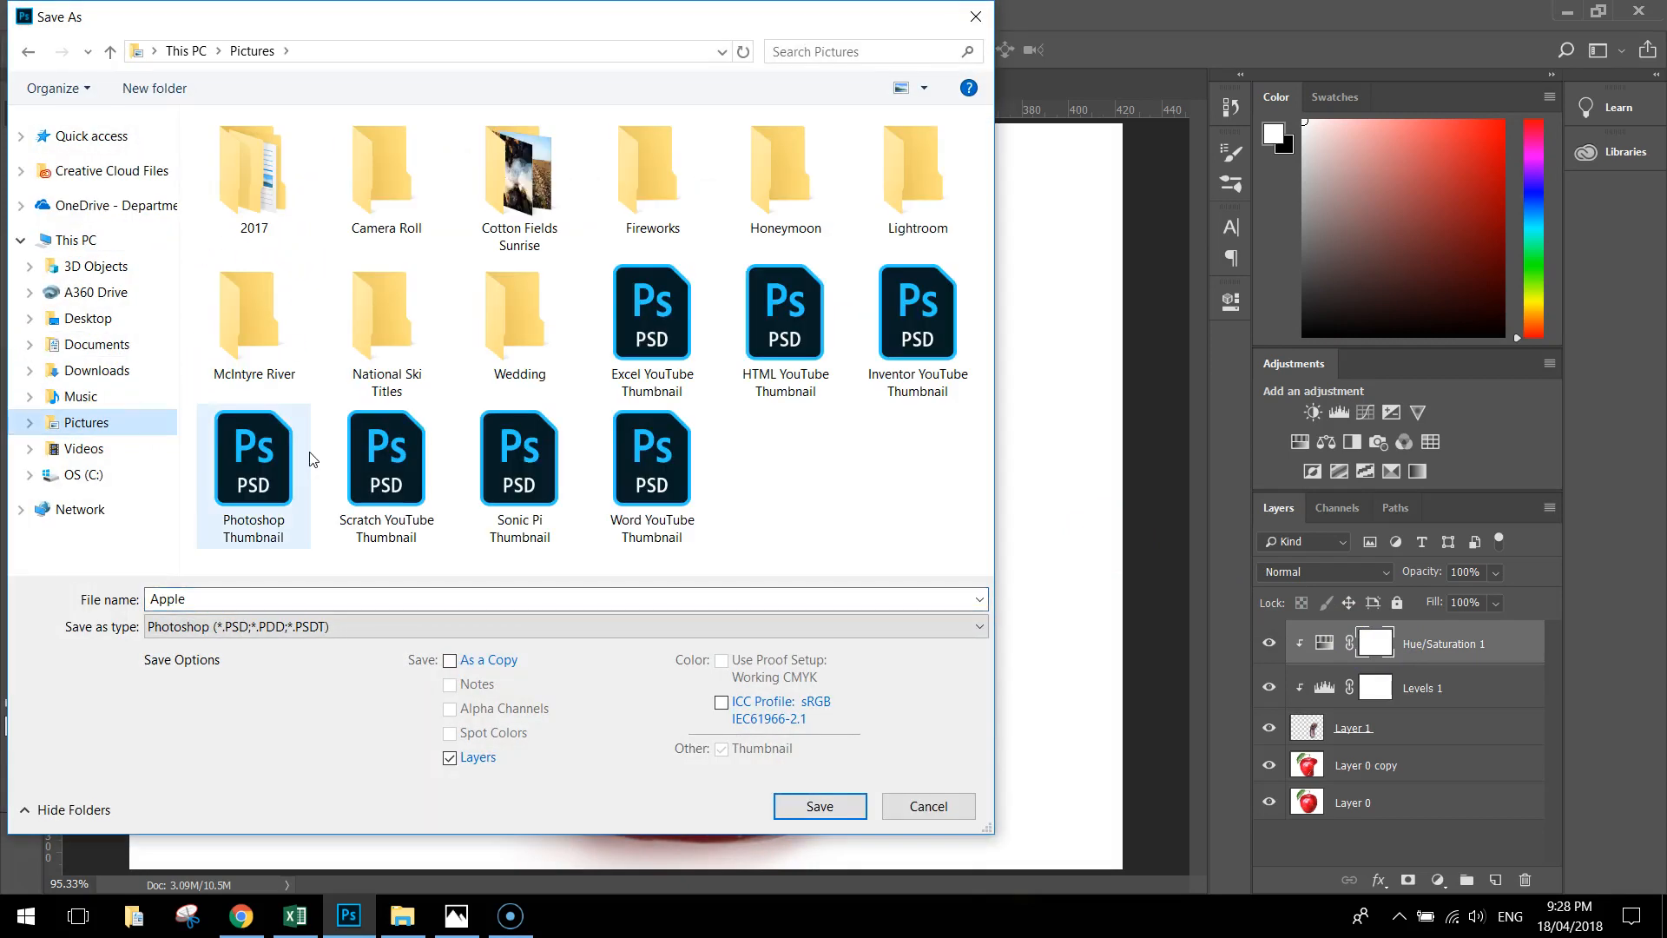
click(156, 627)
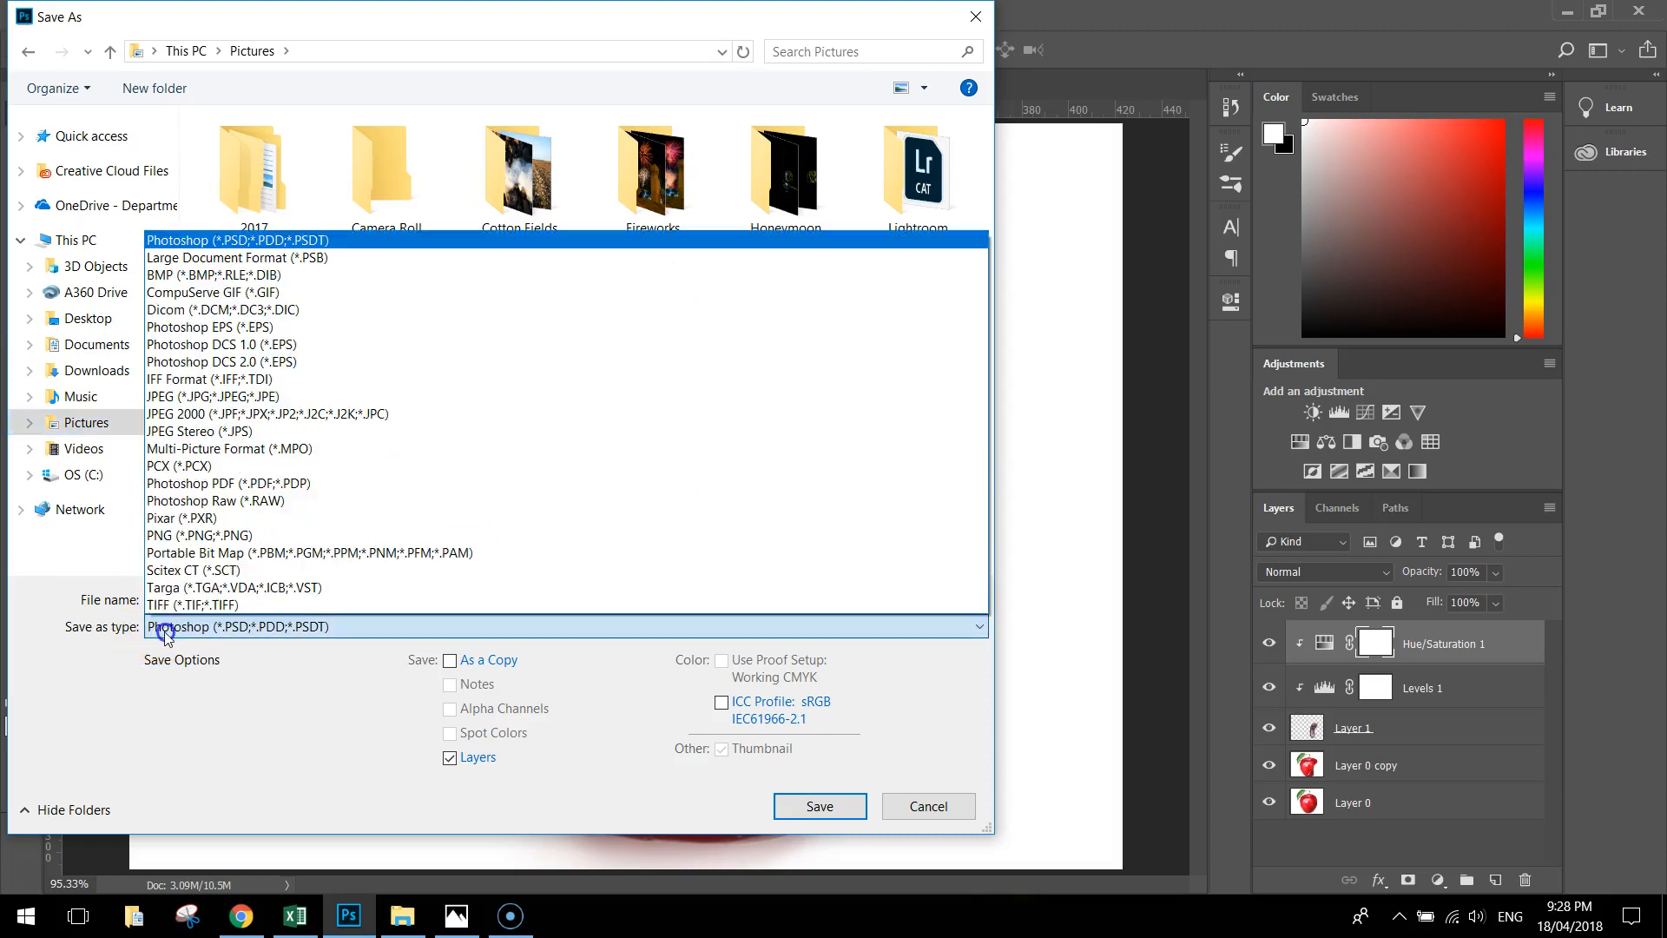
click(217, 397)
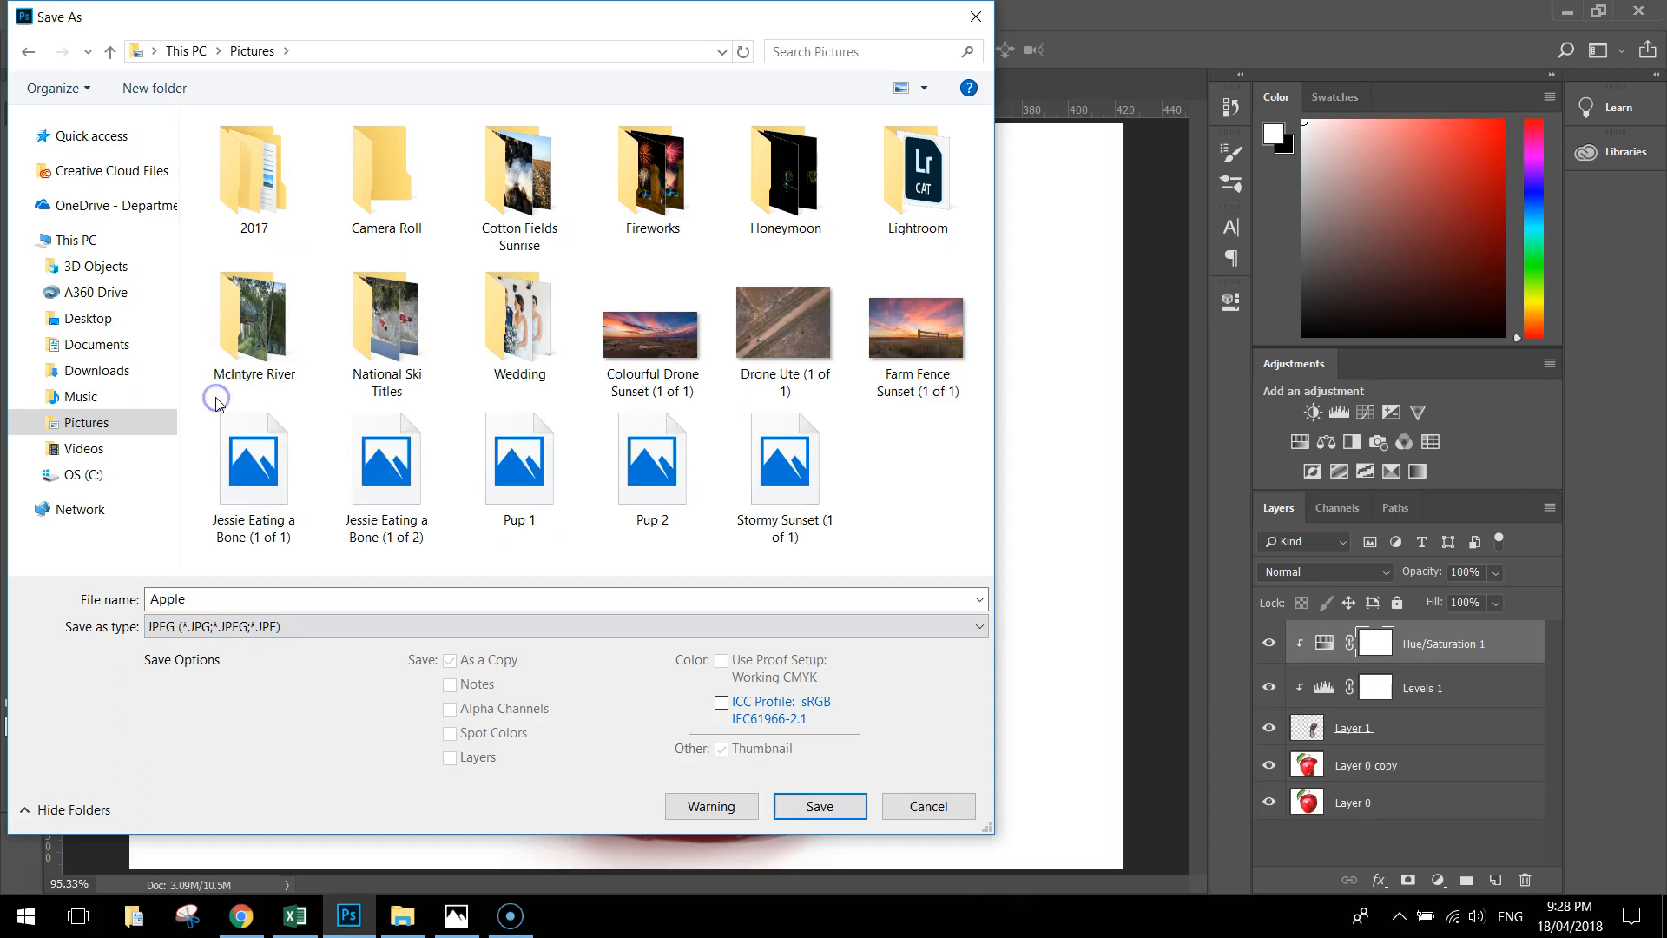
click(185, 600)
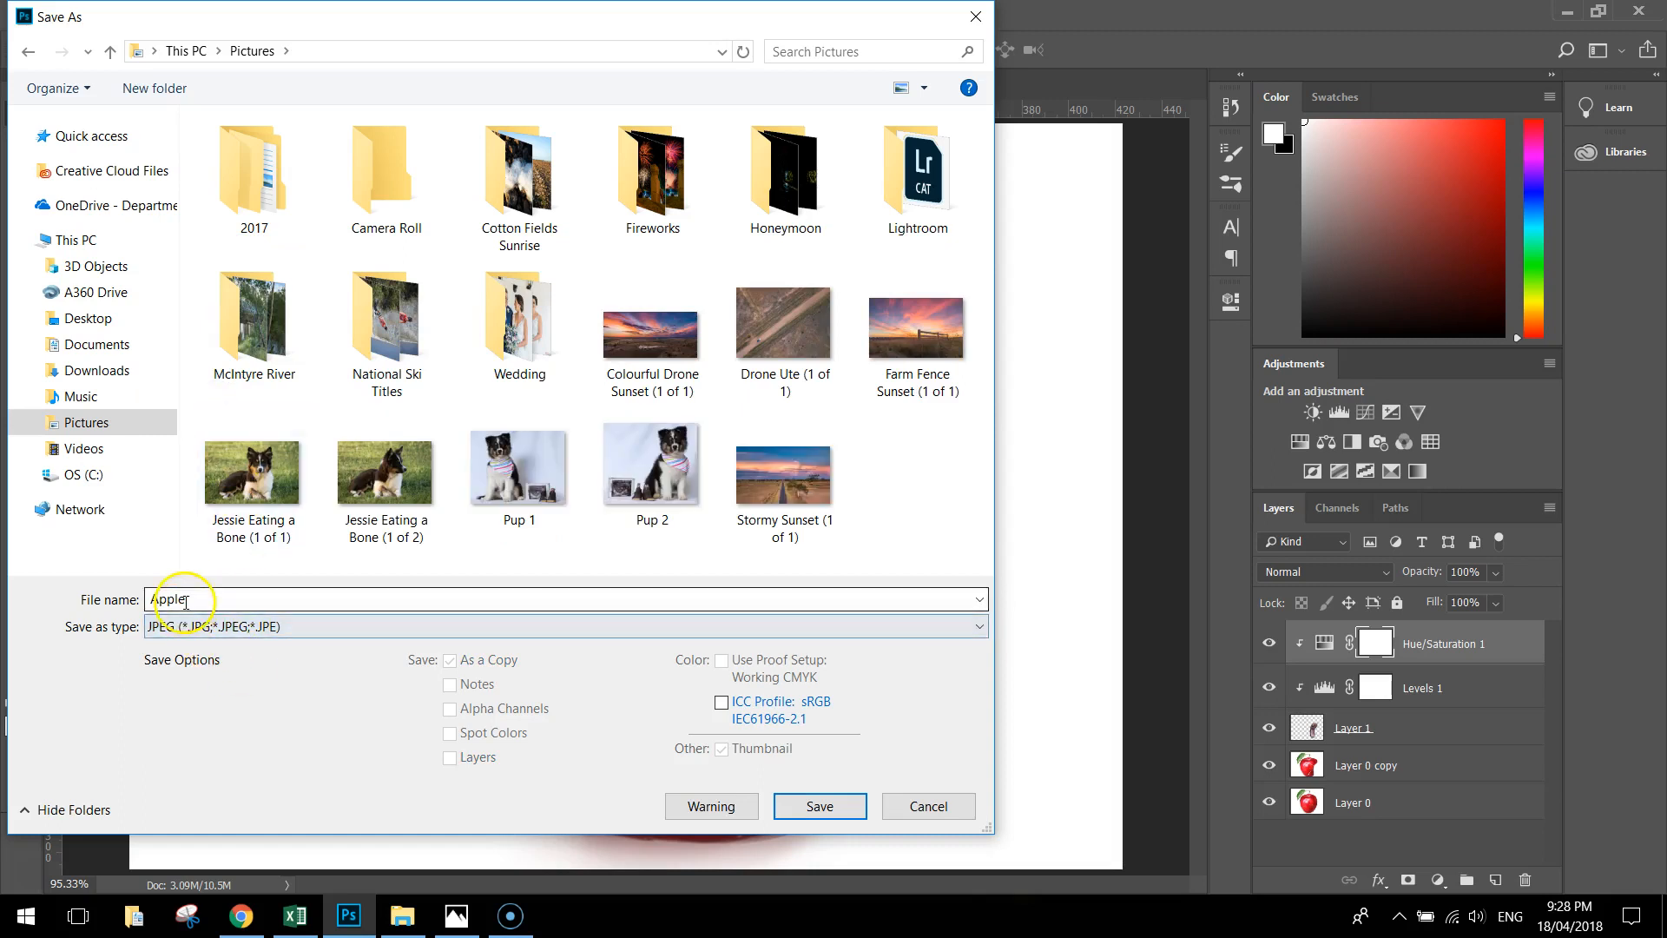
double_click(199, 596)
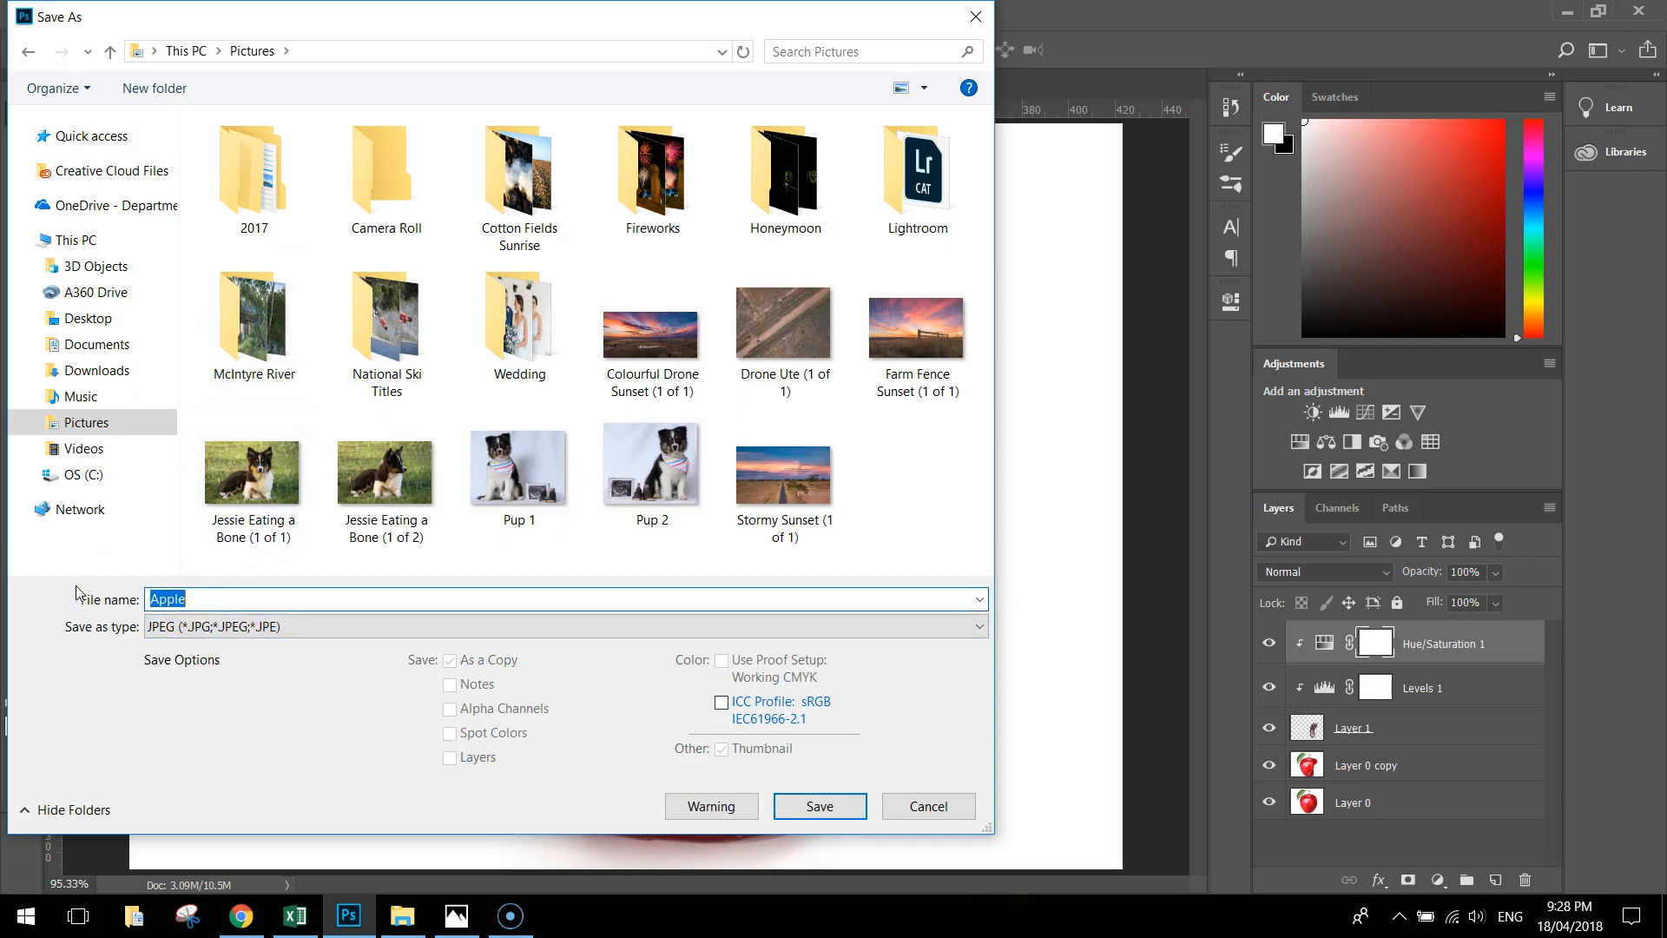
text(Angry Apple)
click(799, 805)
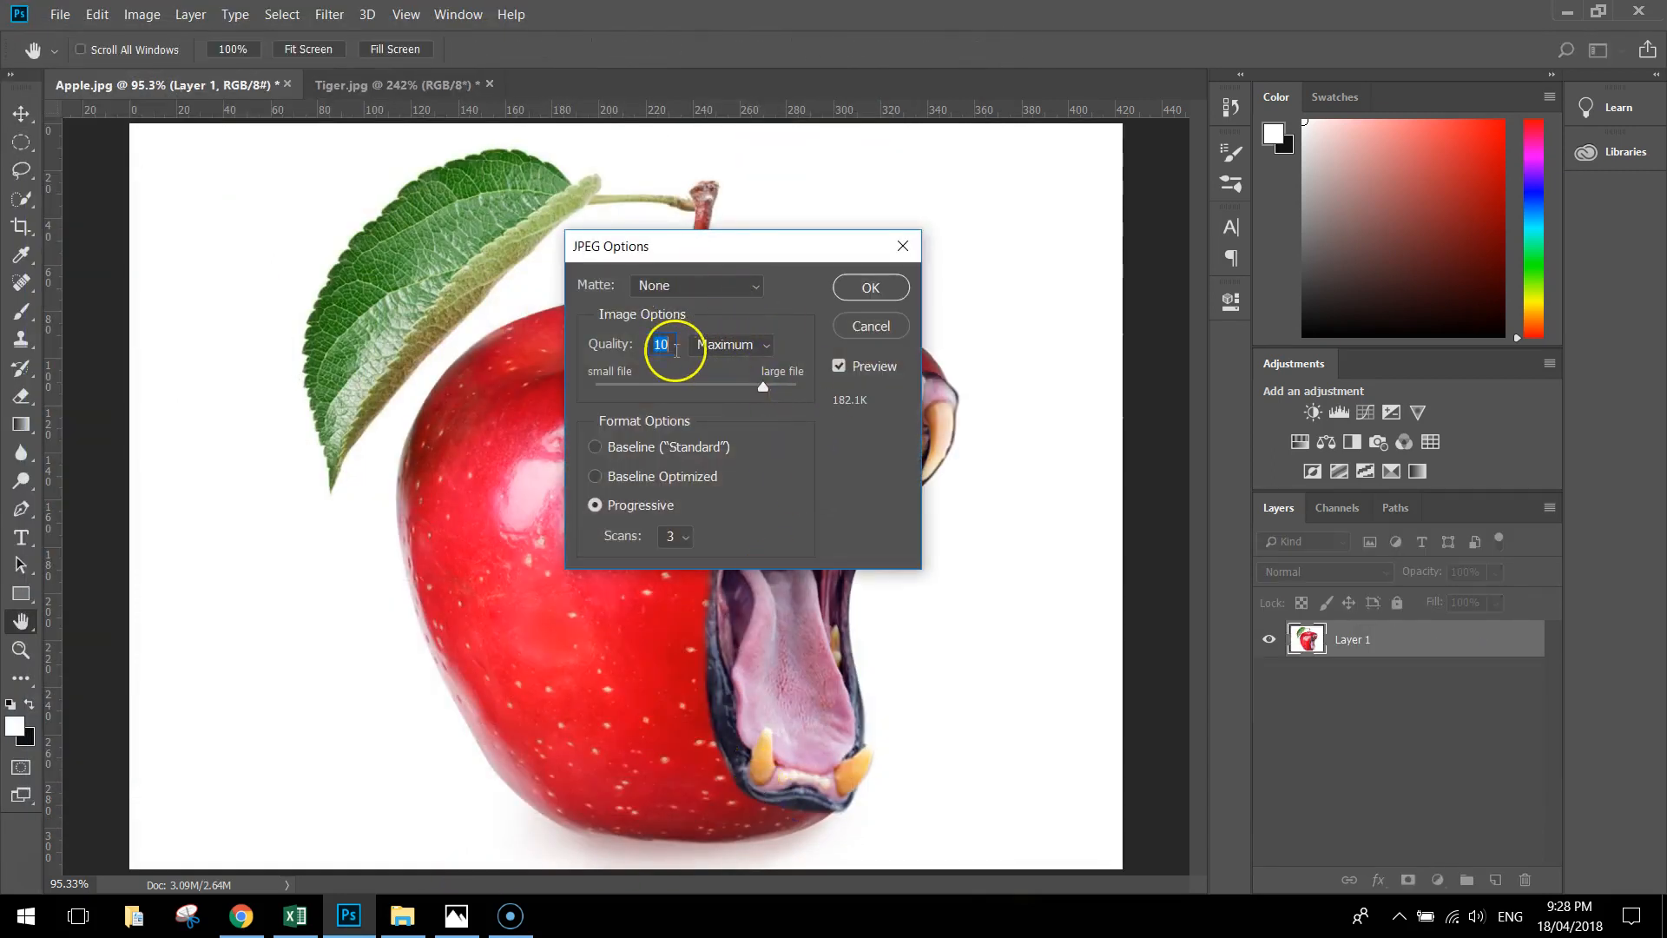
click(872, 289)
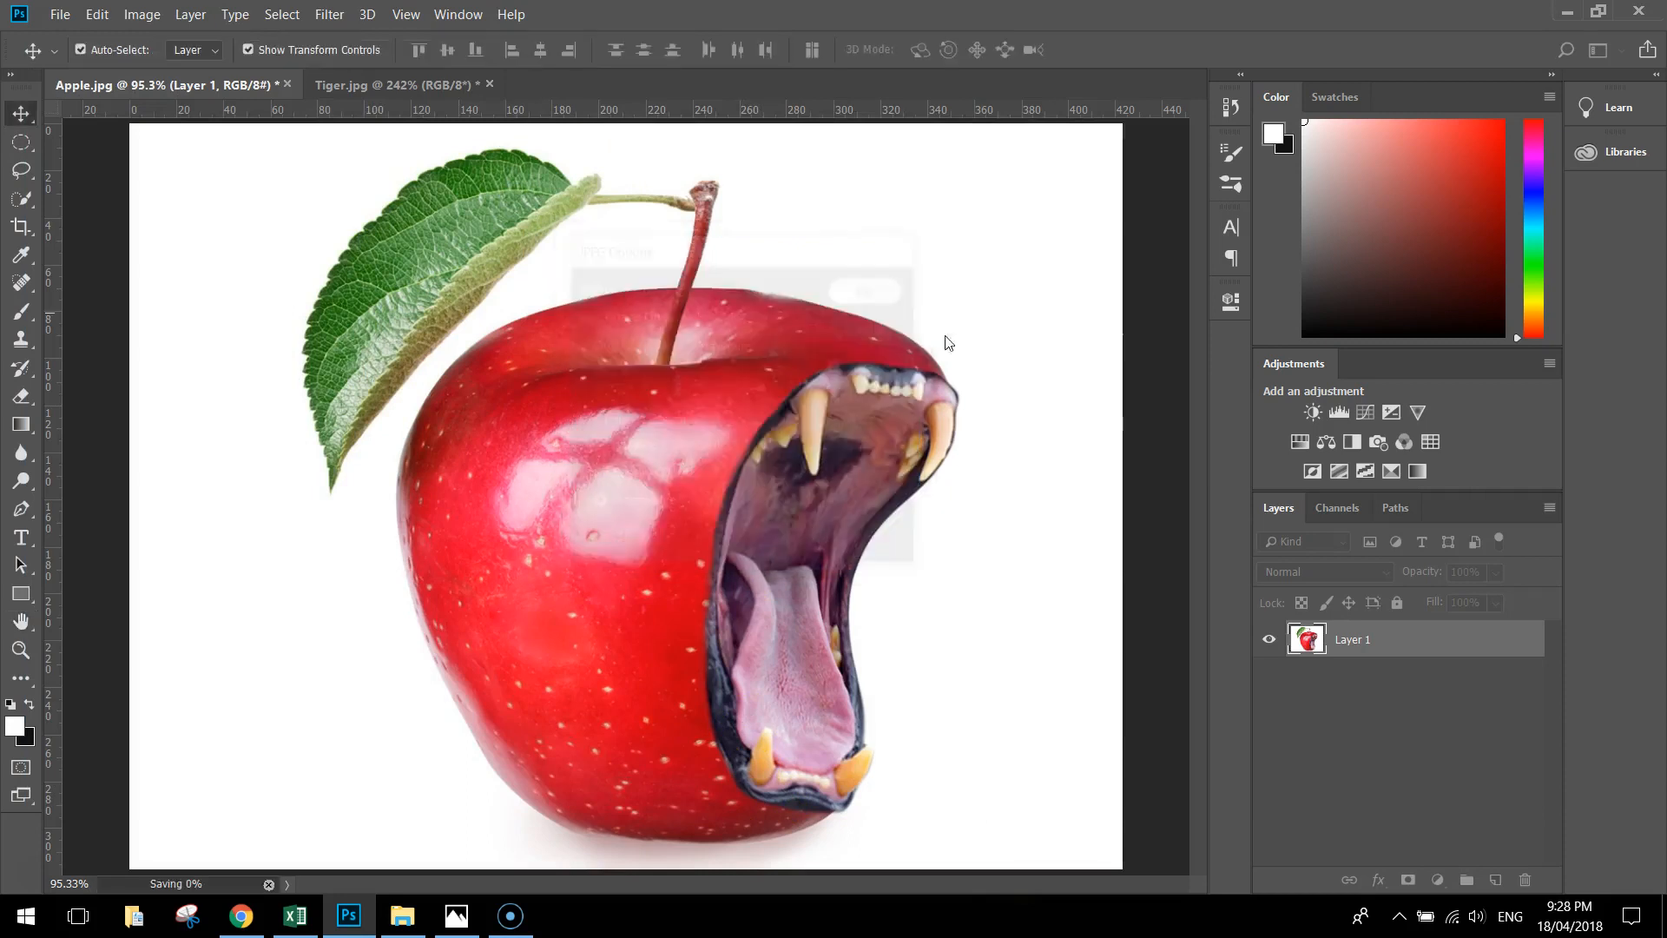